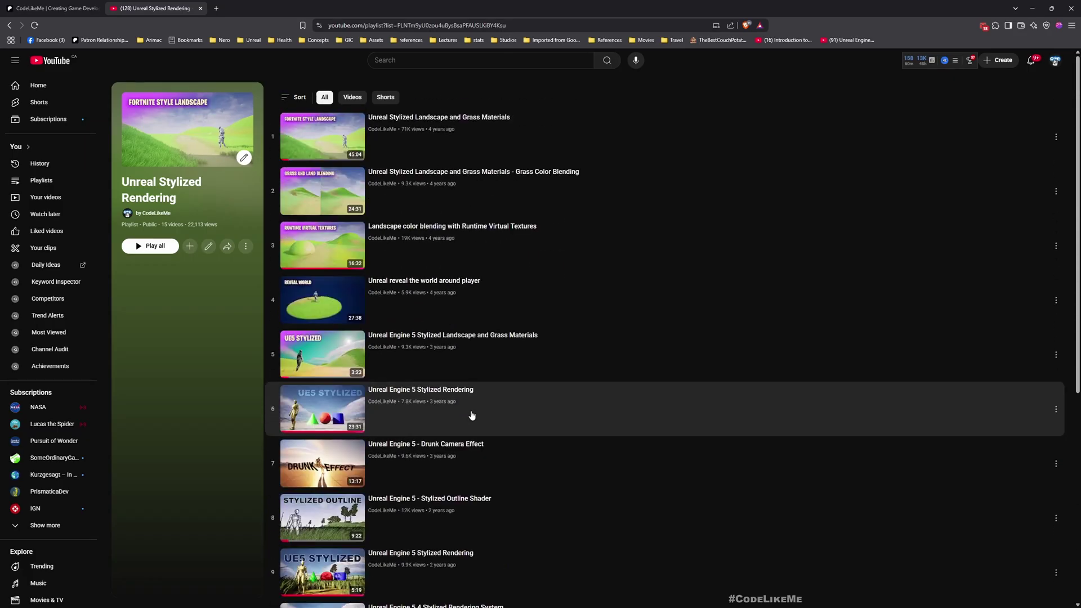
Look through the videos in the Unreal Stylized Rendering playlist.
scroll(222, 308, "down", 6)
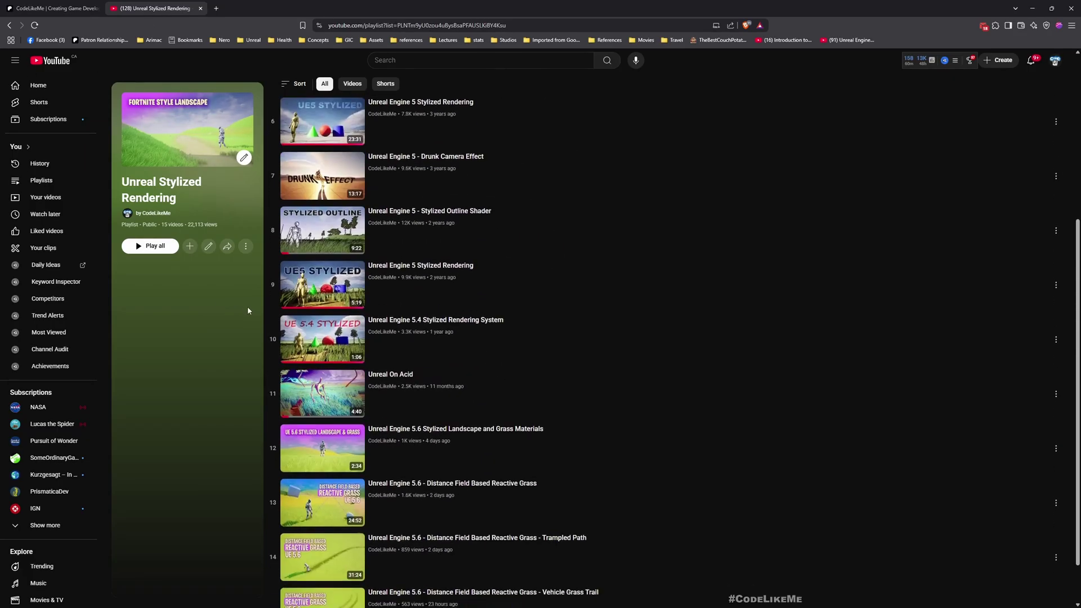
scroll(512, 346, "up", 4)
scroll(512, 349, "up", 2)
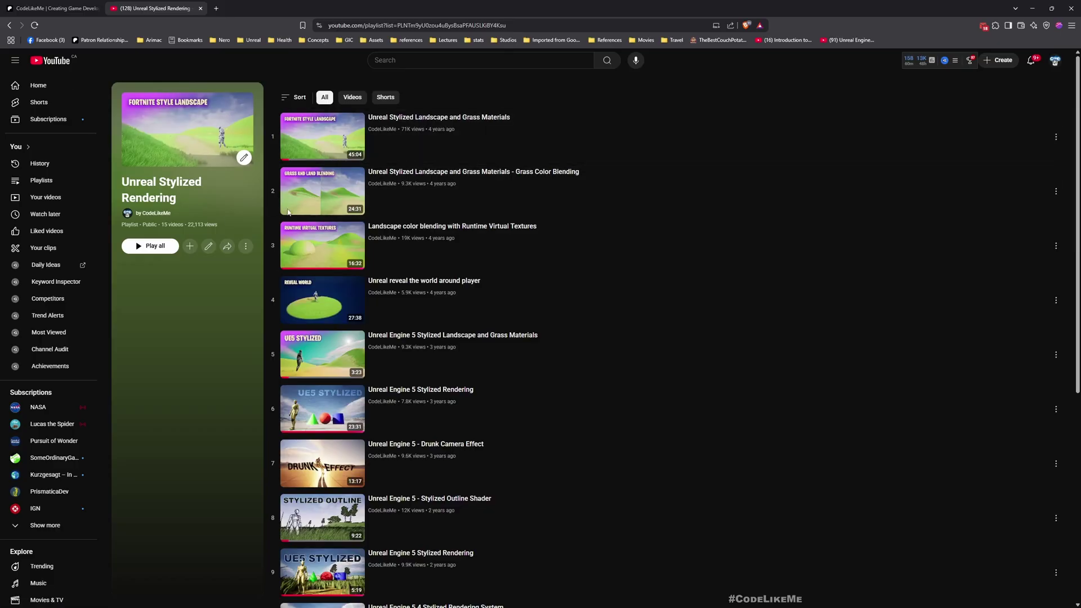
scroll(288, 212, "down", 6)
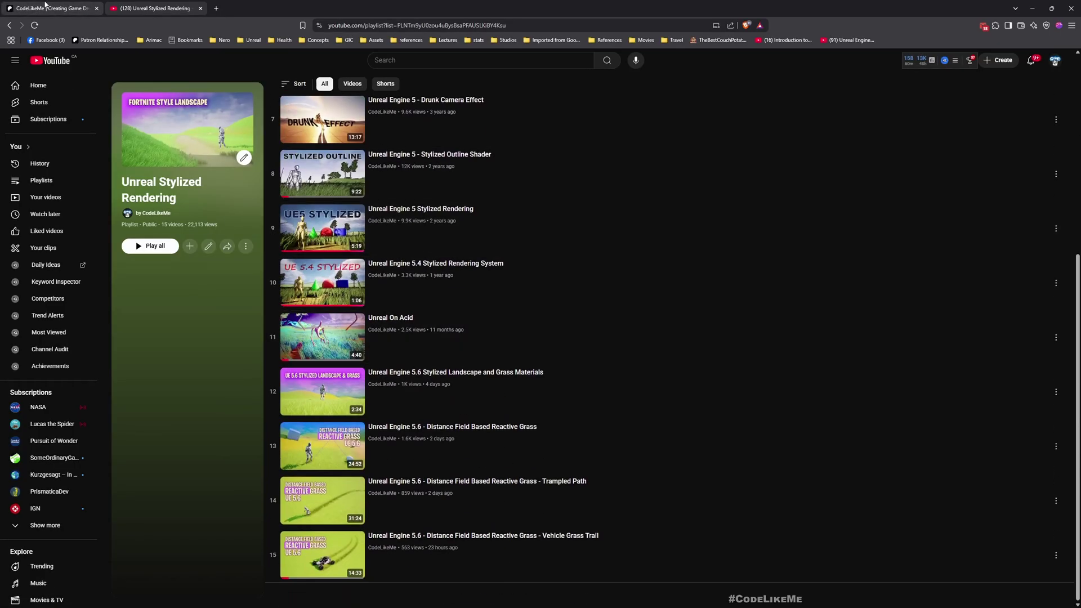
Switch to the CodeLikeMe Patreon page and look through its recent posts and project files.
left_click(45, 5)
scroll(348, 197, "down", 2)
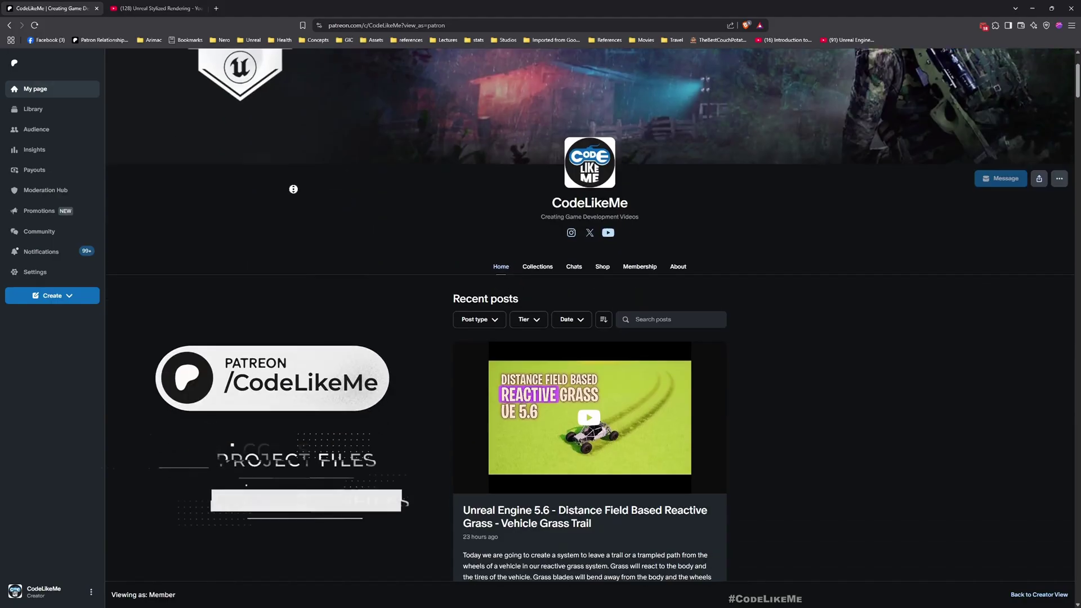
scroll(300, 214, "down", 2)
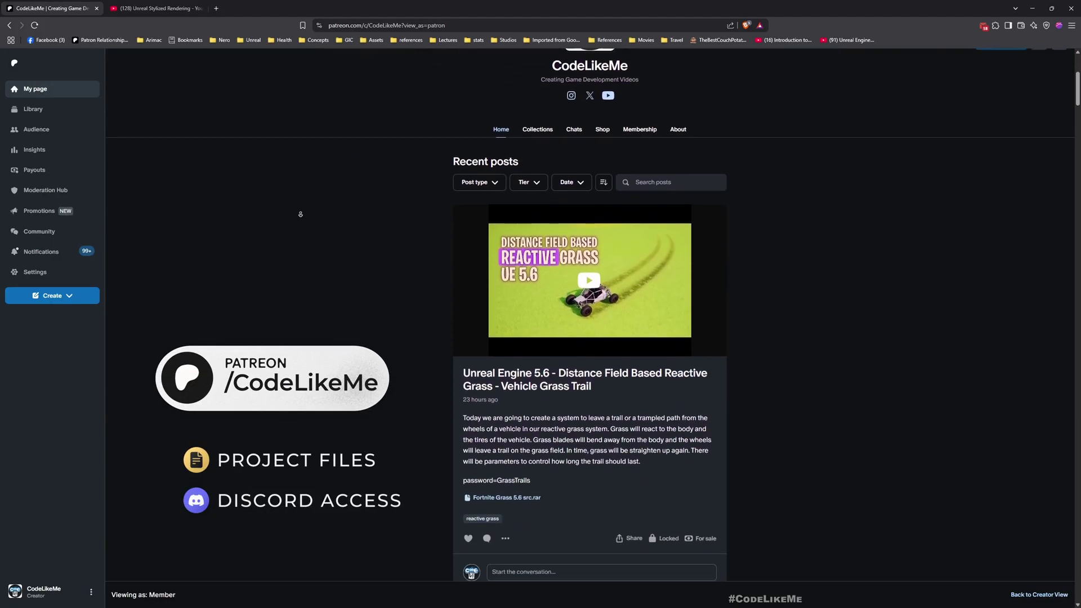
scroll(300, 214, "down", 2)
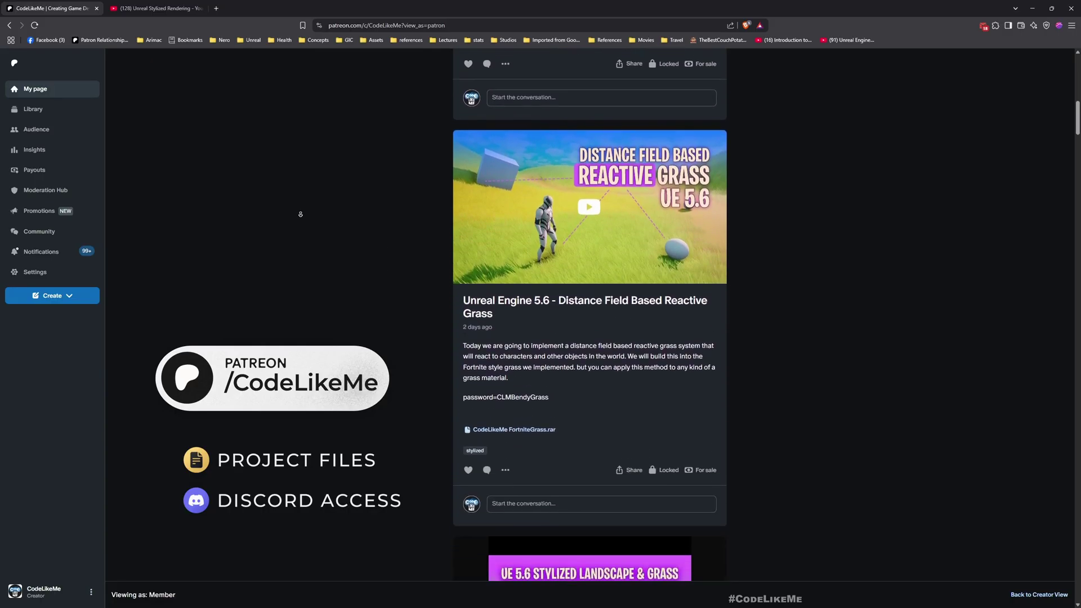
scroll(301, 214, "down", 1)
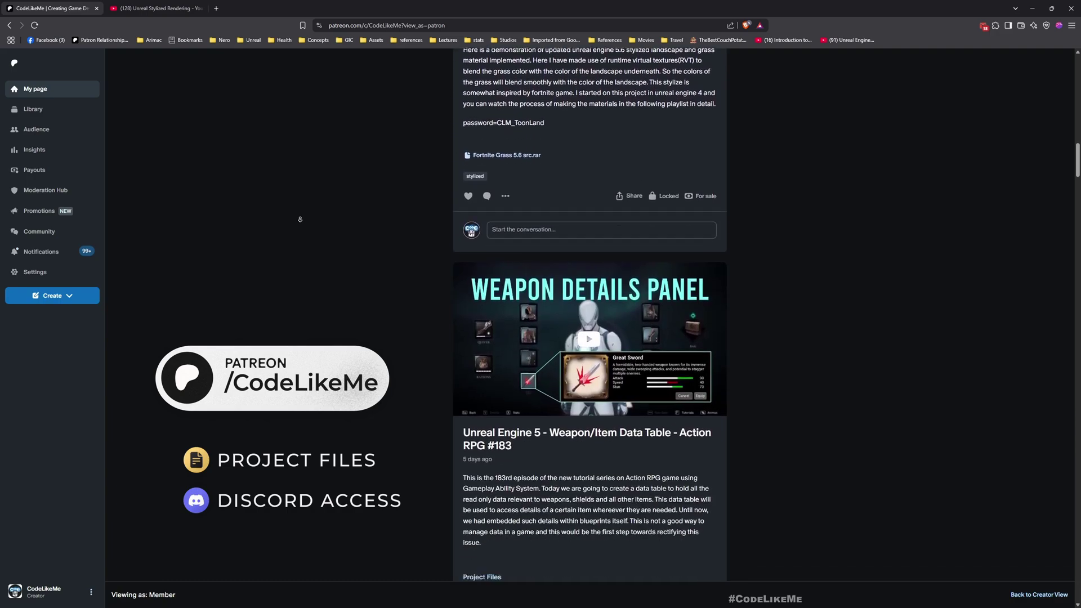
scroll(301, 220, "down", 2)
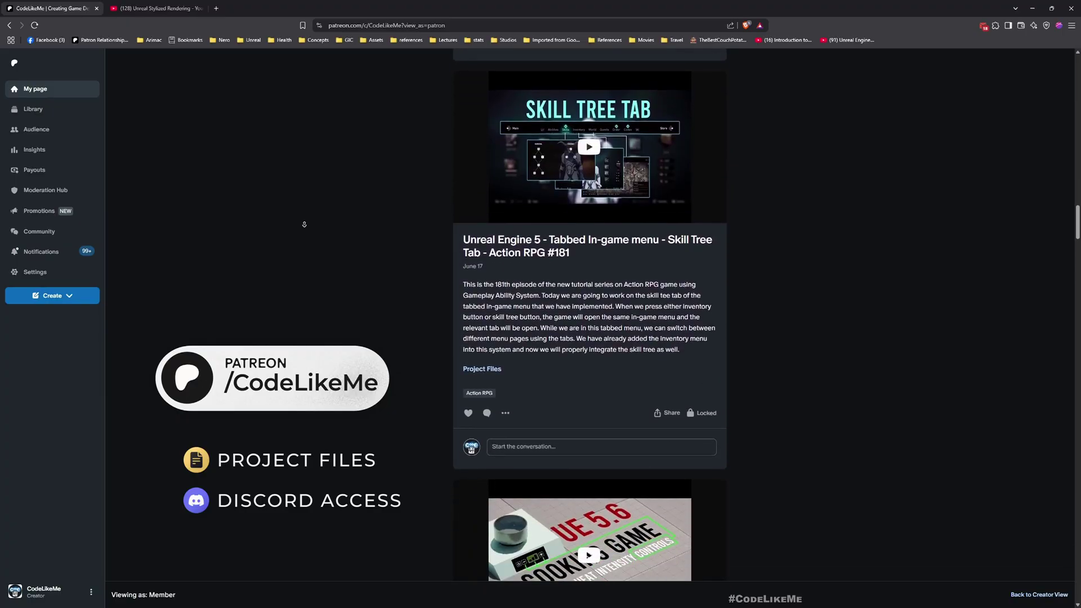
scroll(304, 224, "down", 10)
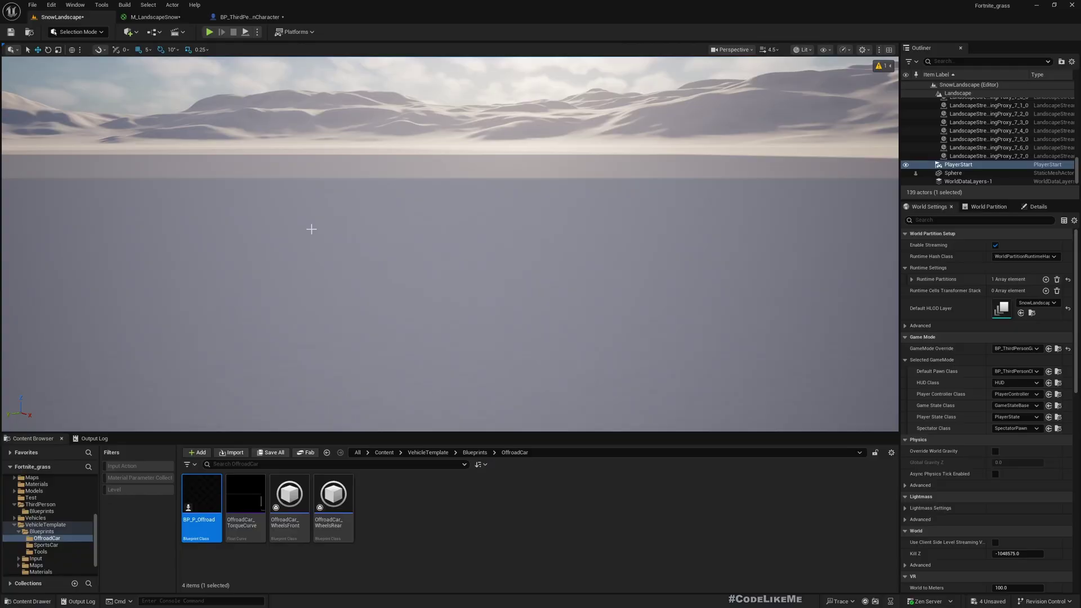
right_click_drag(450, 245, 289, 231)
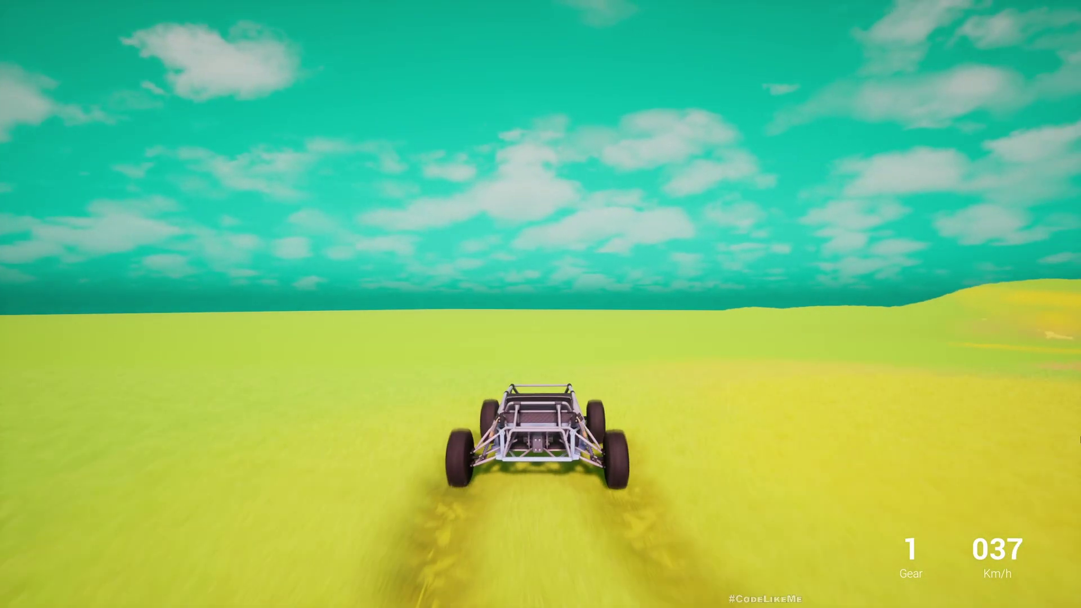
End the vehicle play test and set the Fortnite level's GameMode Override to the third-person game mode.
key("Escape")
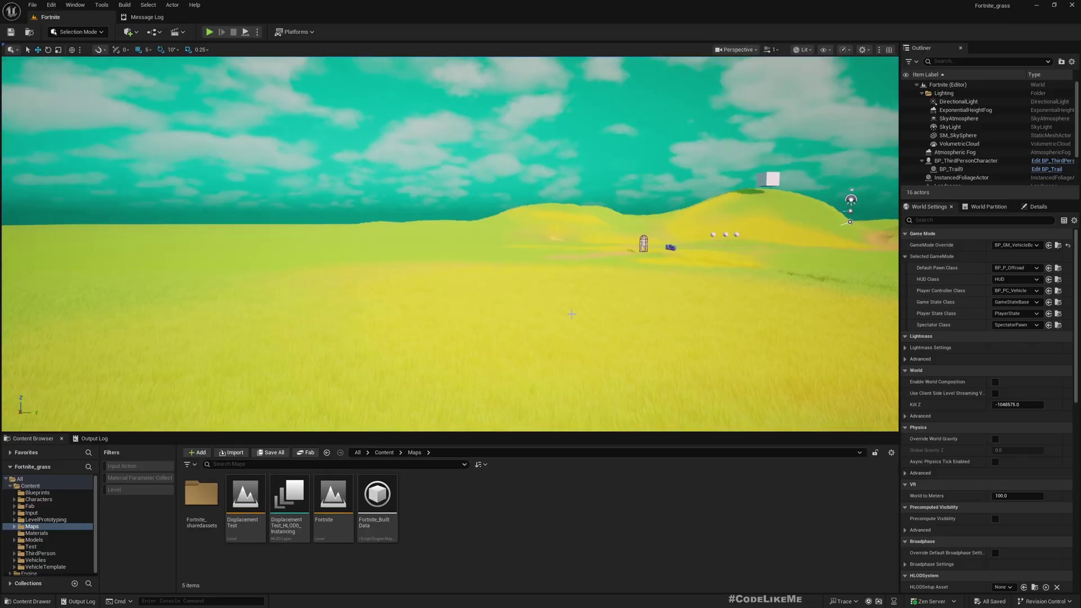
left_click(1035, 244)
left_click(996, 292)
right_click_drag(703, 270, 732, 282)
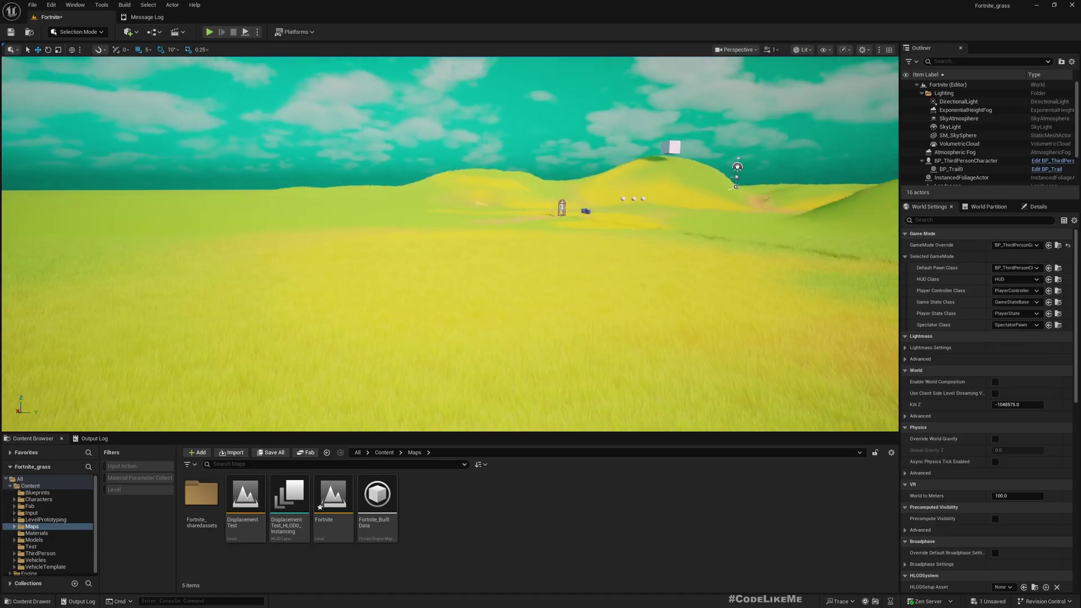
Play the level full screen, run the character through the grass to examine its reactive trail, and end the session.
key("F11")
key("alt+p")
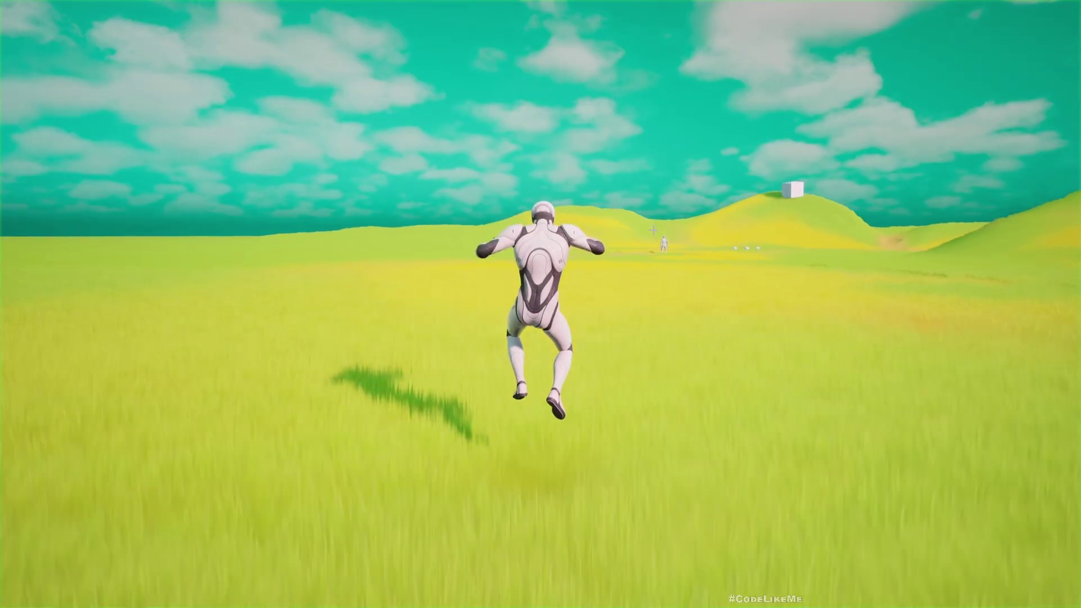
key("w")
key("d")
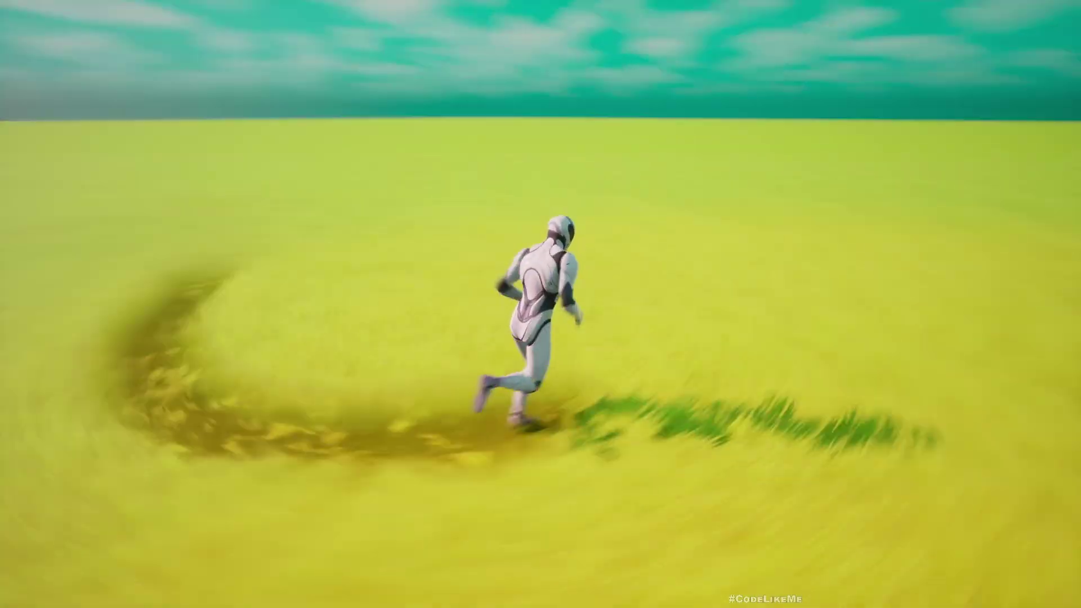
key("s")
key("a")
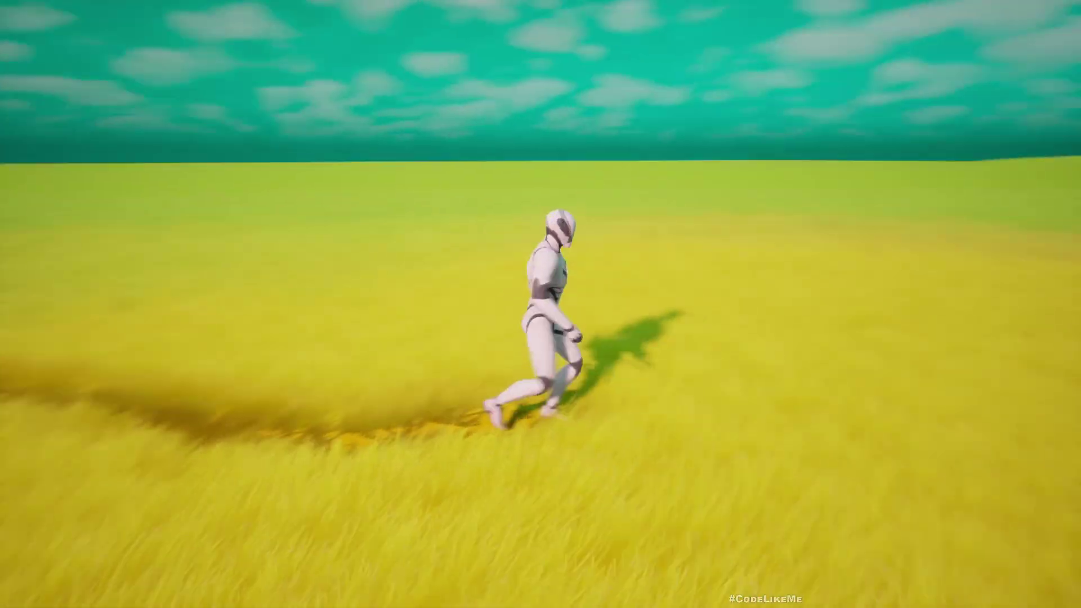
key("w")
key("Escape")
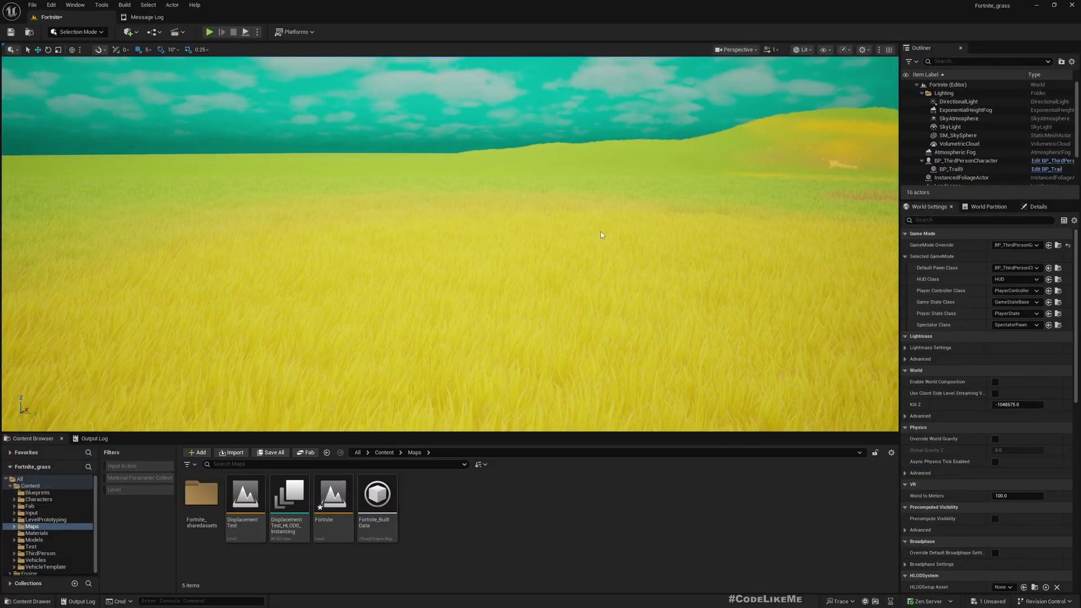
Open the DisplacementTest level from the Maps folder and examine the displaced ground surface of its landscape.
double_click(245, 498)
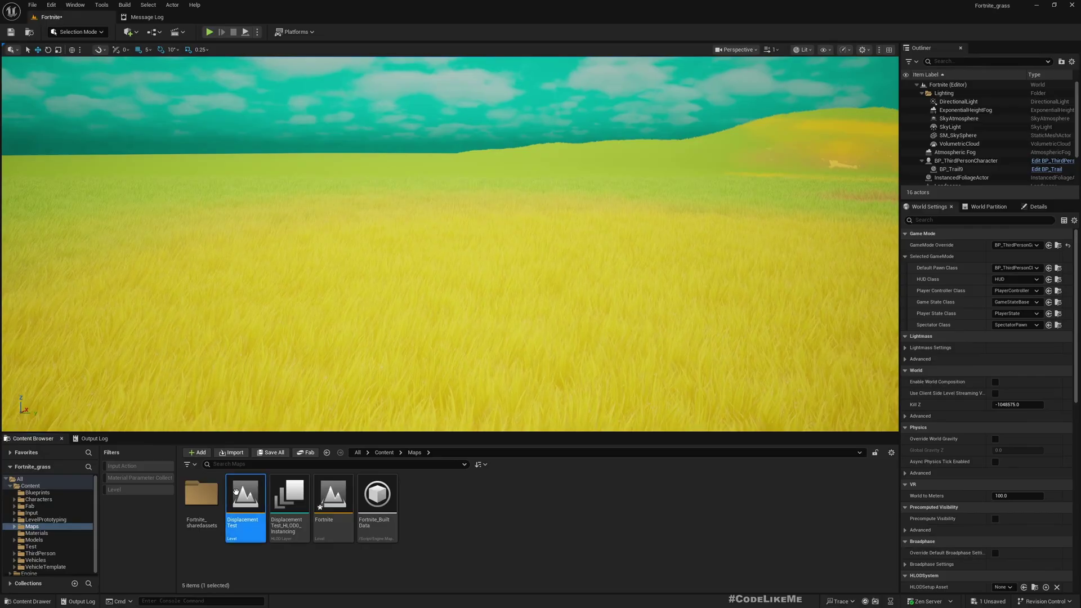
left_click(564, 404)
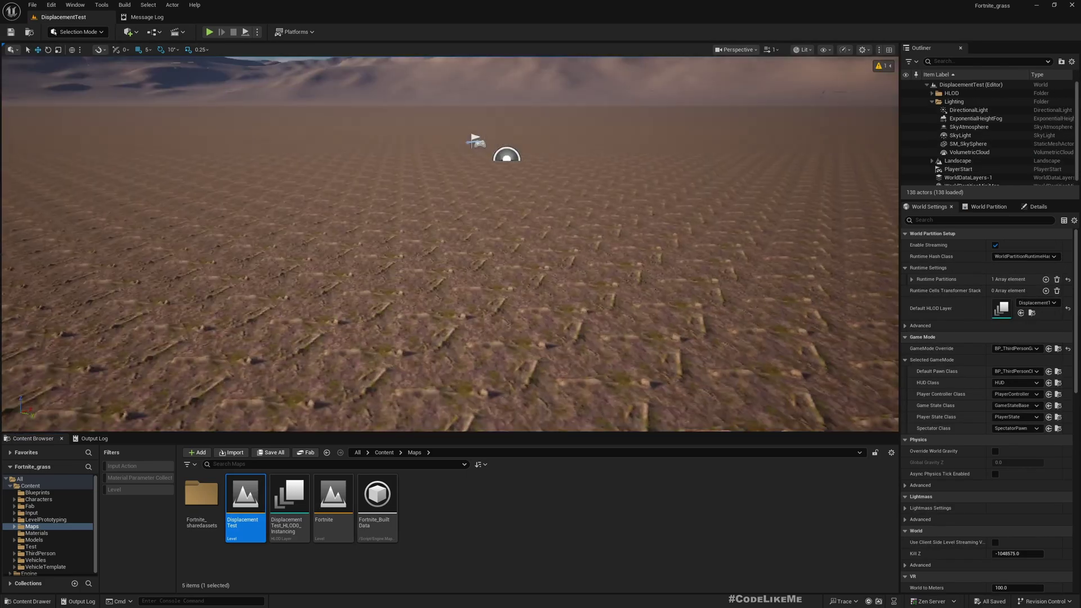
key("w")
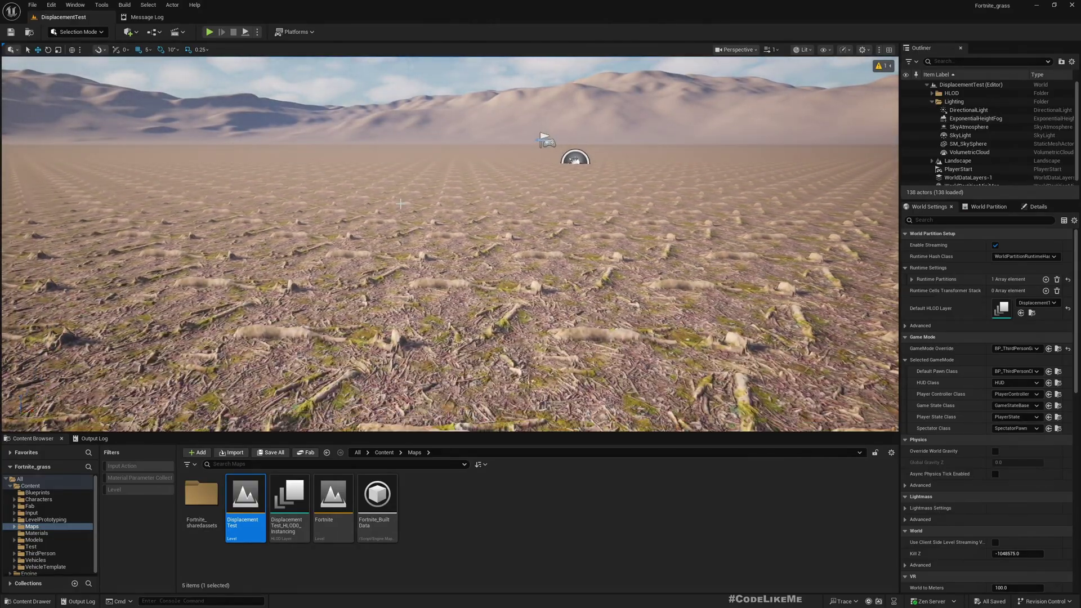
mouse_move(451, 243)
right_mouse_down()
mouse_move(579, 227)
mouse_move(423, 248)
mouse_move(450, 242)
right_mouse_up()
key("w")
scroll(468, 249, "up", 1)
right_click_drag(409, 177, 456, 166)
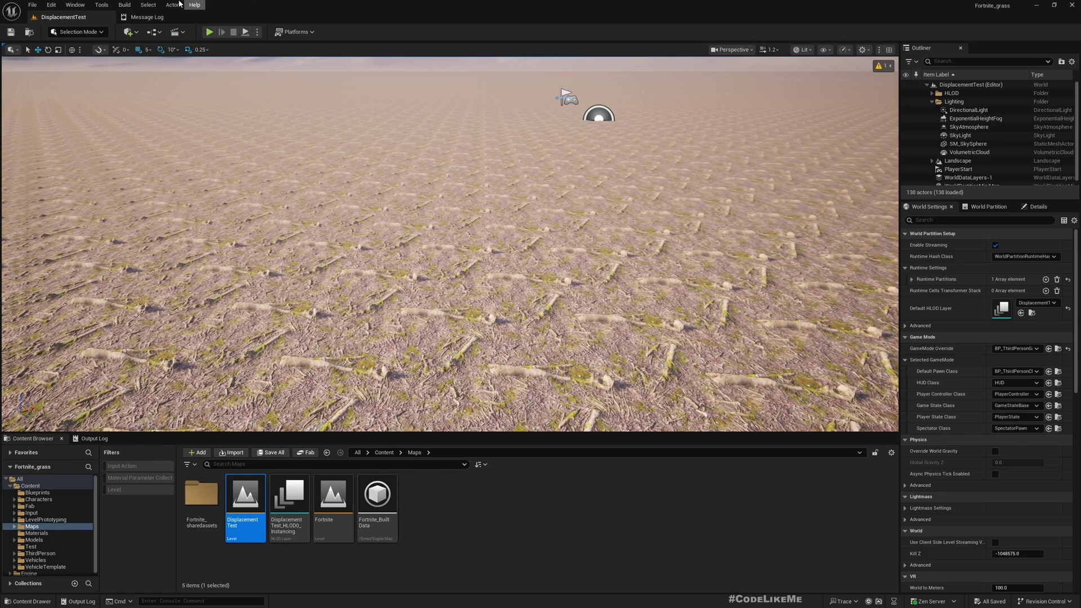
left_click(35, 6)
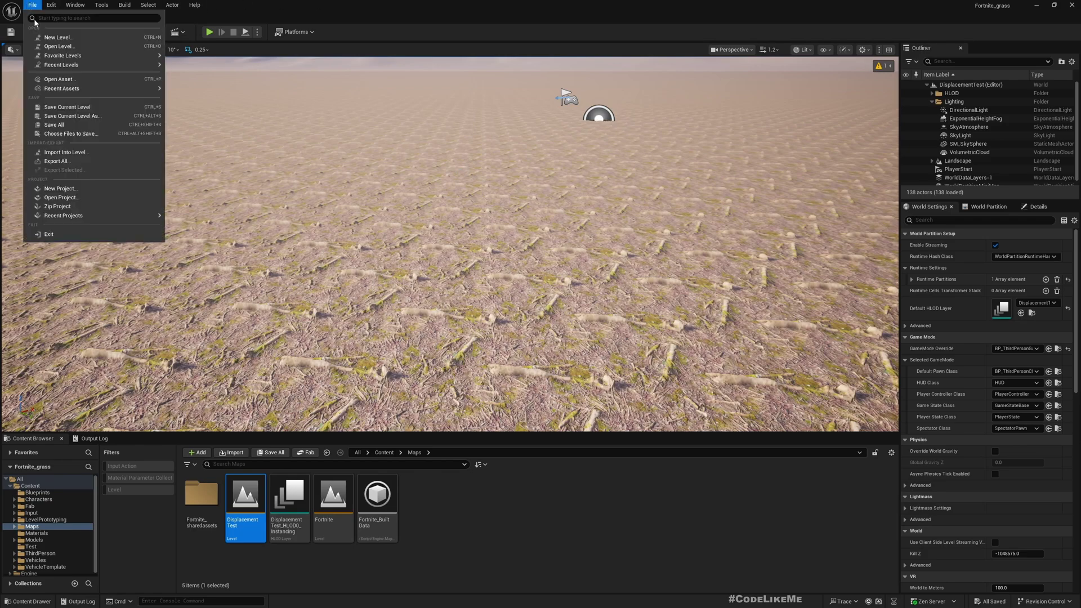
left_click(58, 37)
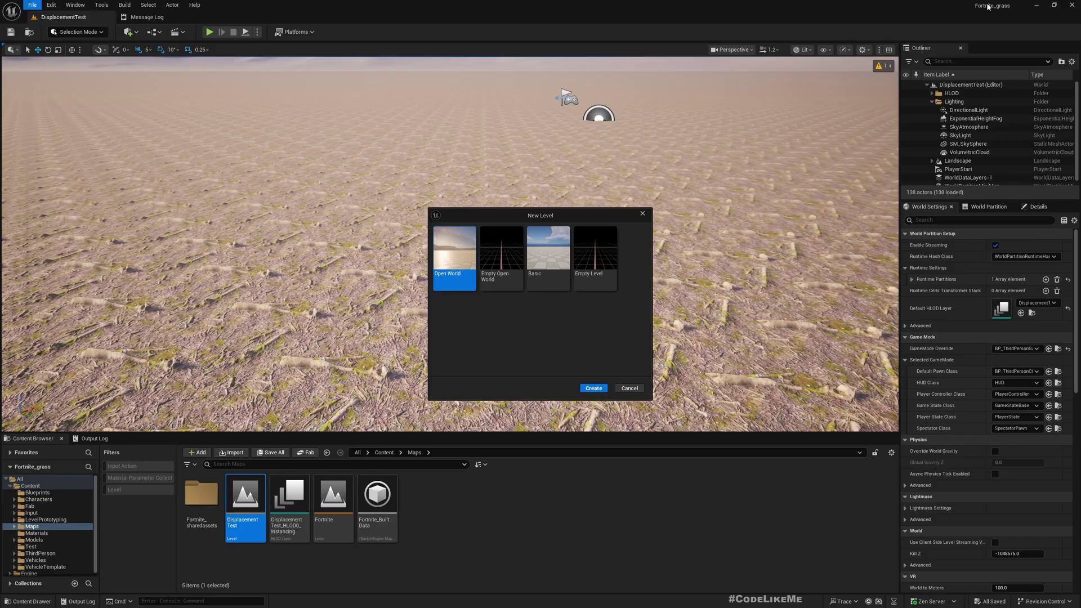
left_click(643, 213)
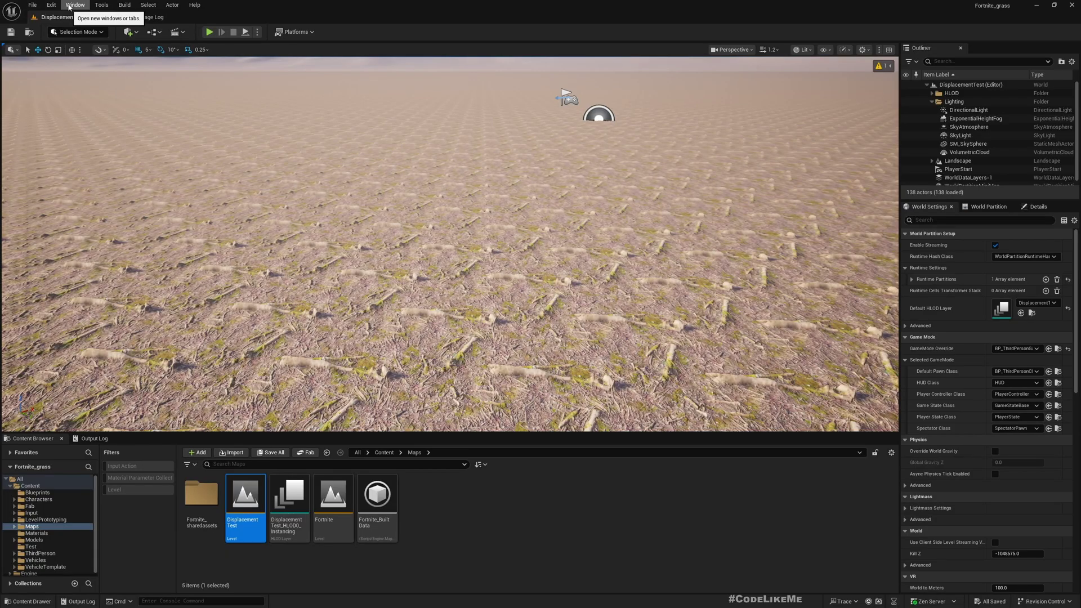
Create a new level from the Open World template.
left_click(32, 5)
left_click(56, 39)
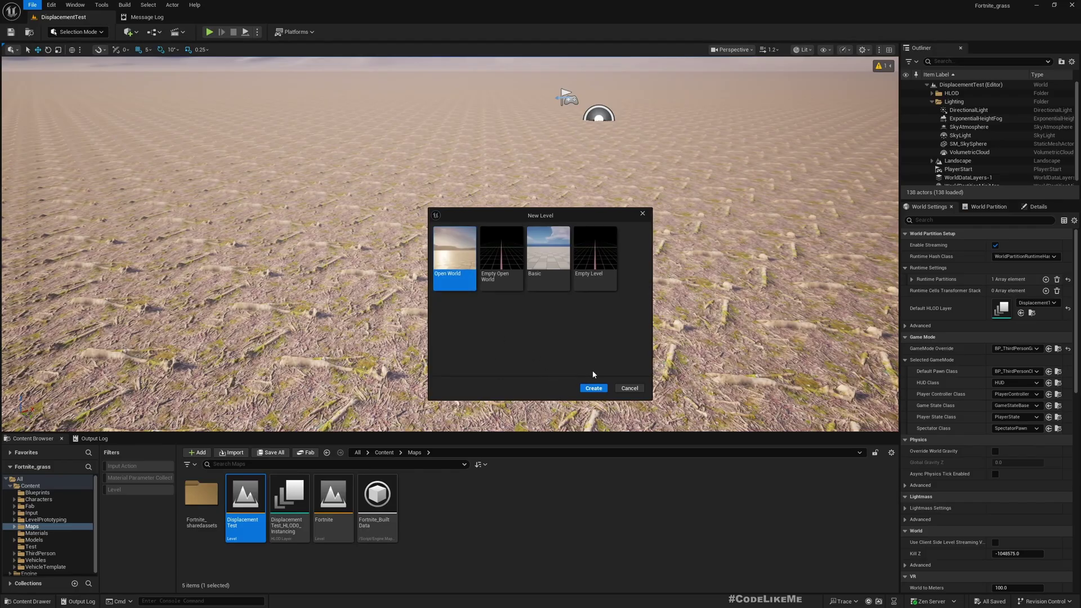
left_click(593, 388)
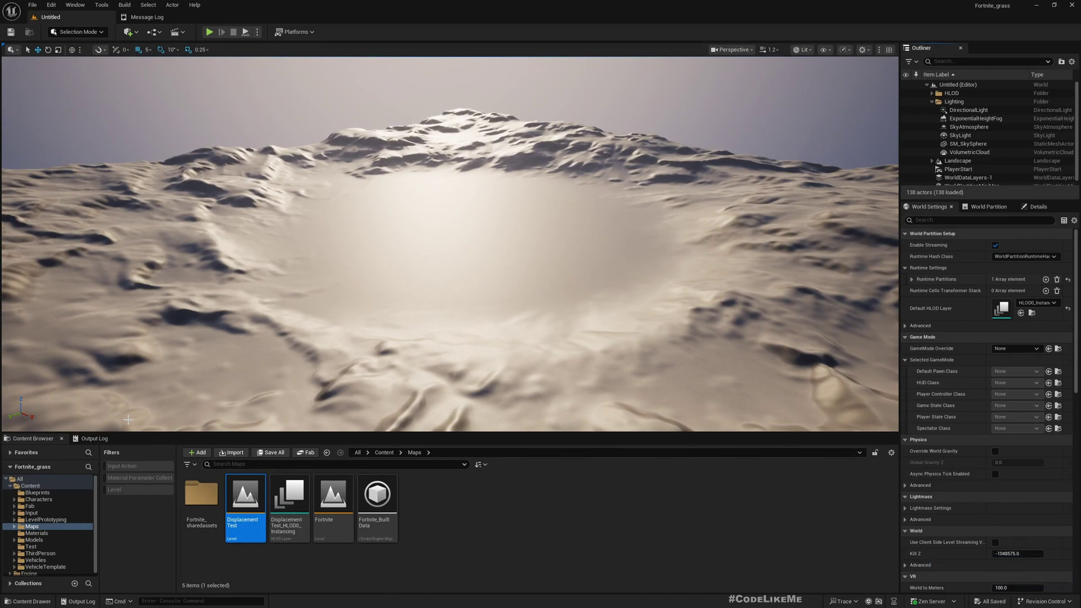
right_click_drag(231, 351, 239, 271)
key("w")
scroll(261, 378, "up", 5)
key("q")
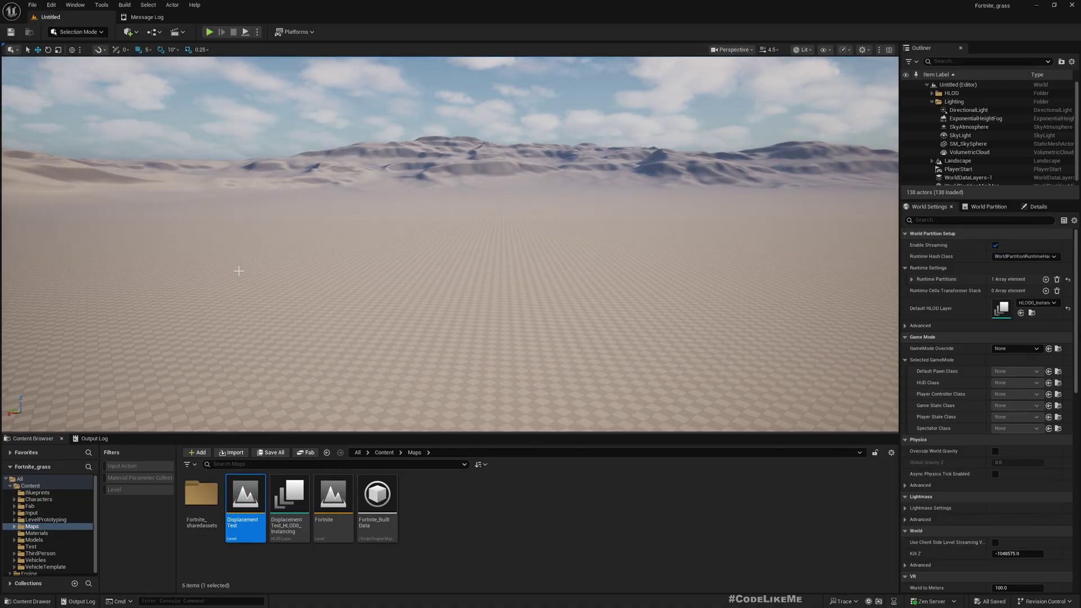
mouse_move(326, 256)
right_mouse_down()
mouse_move(395, 242)
mouse_move(330, 258)
right_mouse_up()
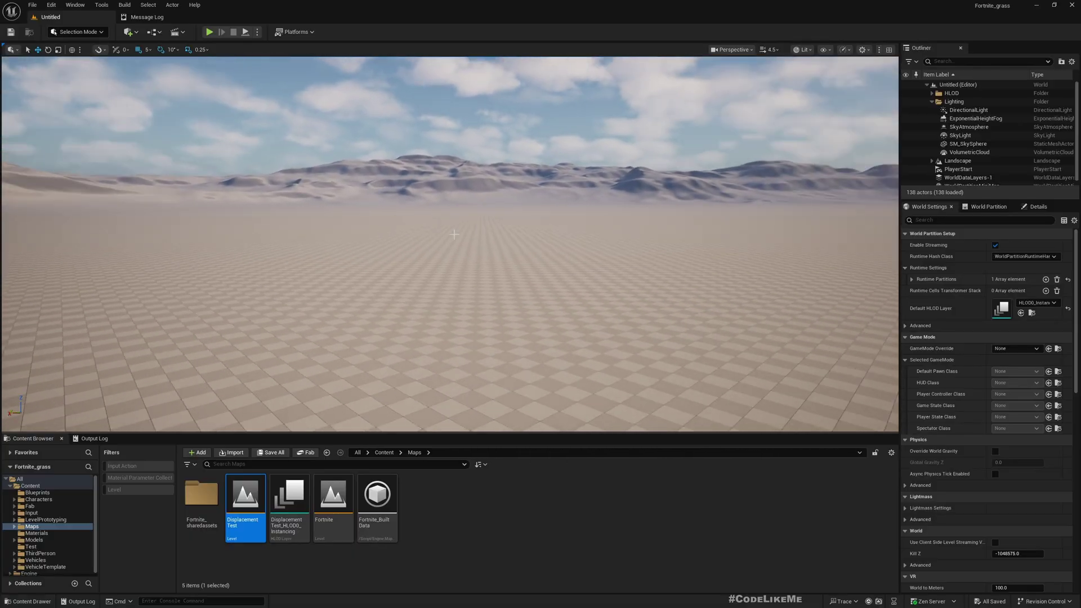
scroll(456, 228, "up", 4)
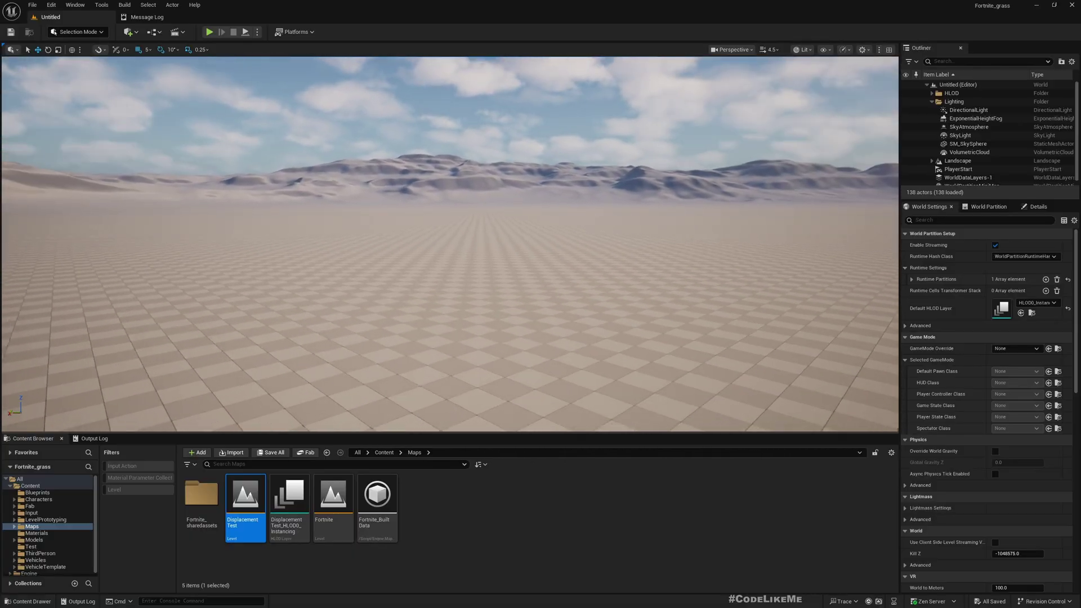
Open the Fab marketplace, closing and reopening it if it does not load.
left_click(298, 455)
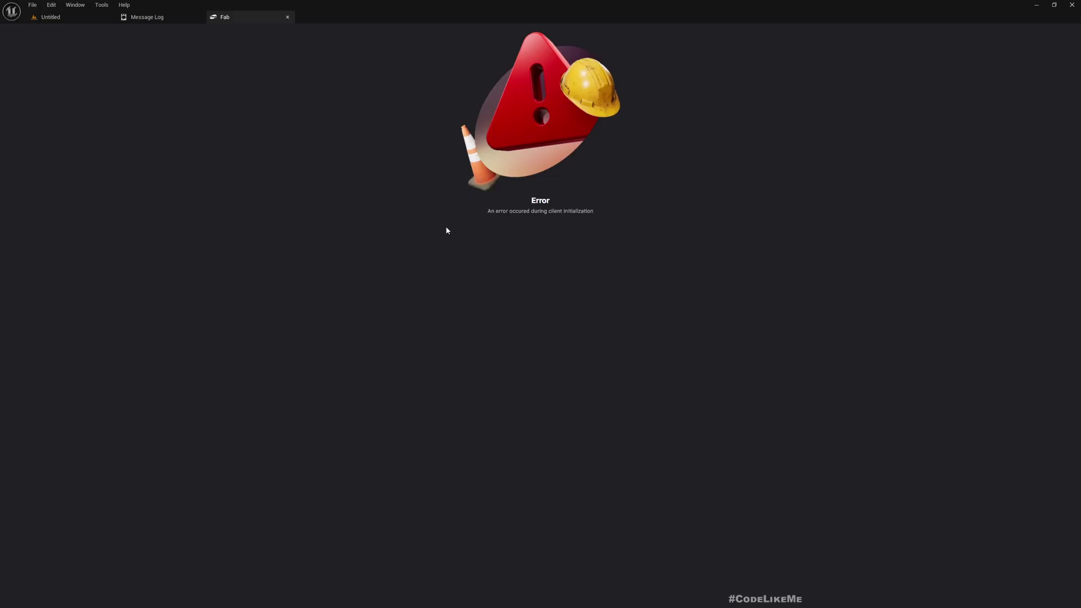
left_click(286, 17)
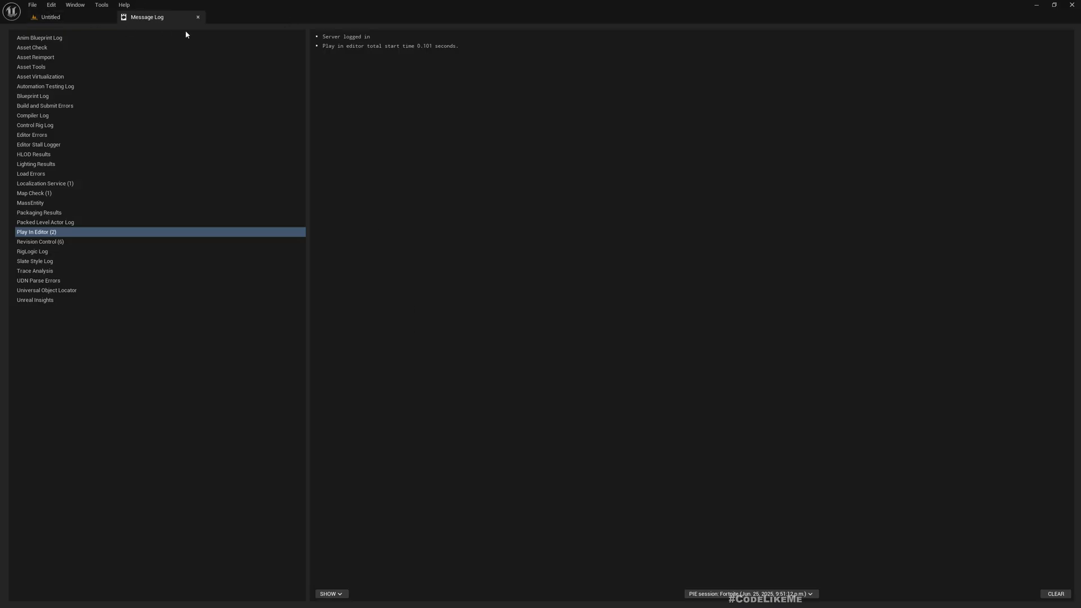
left_click(66, 16)
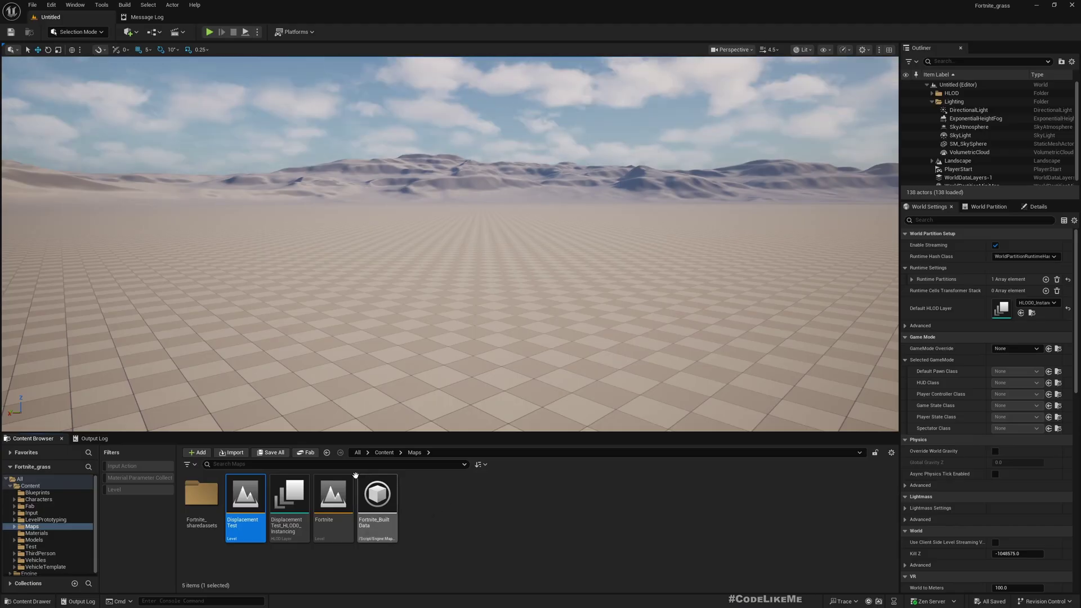
left_click(308, 452)
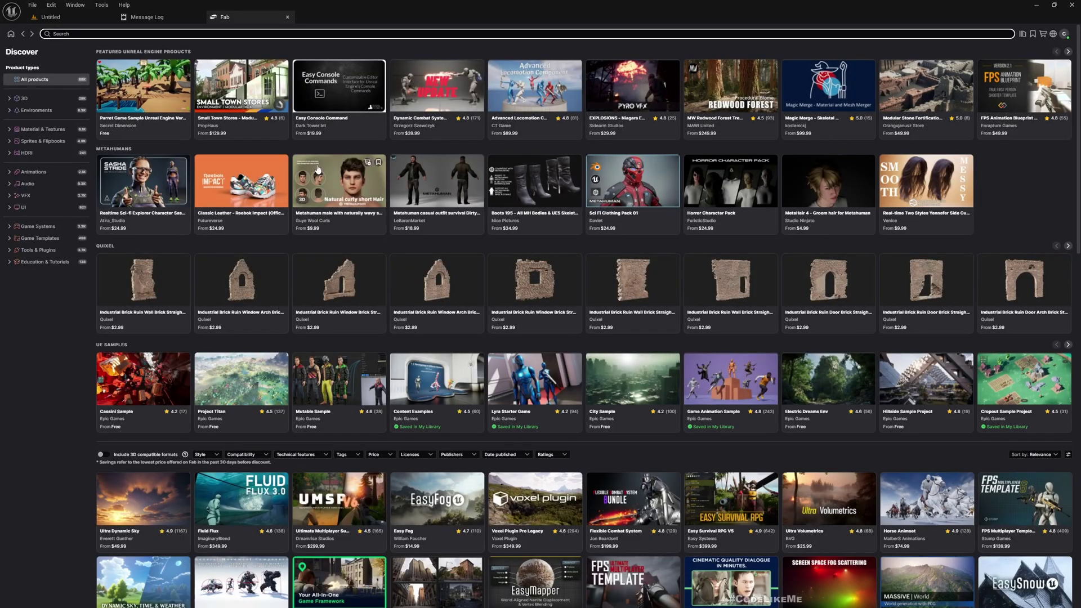
Save the new level as SnowLandscape in the Maps folder.
left_click(70, 18)
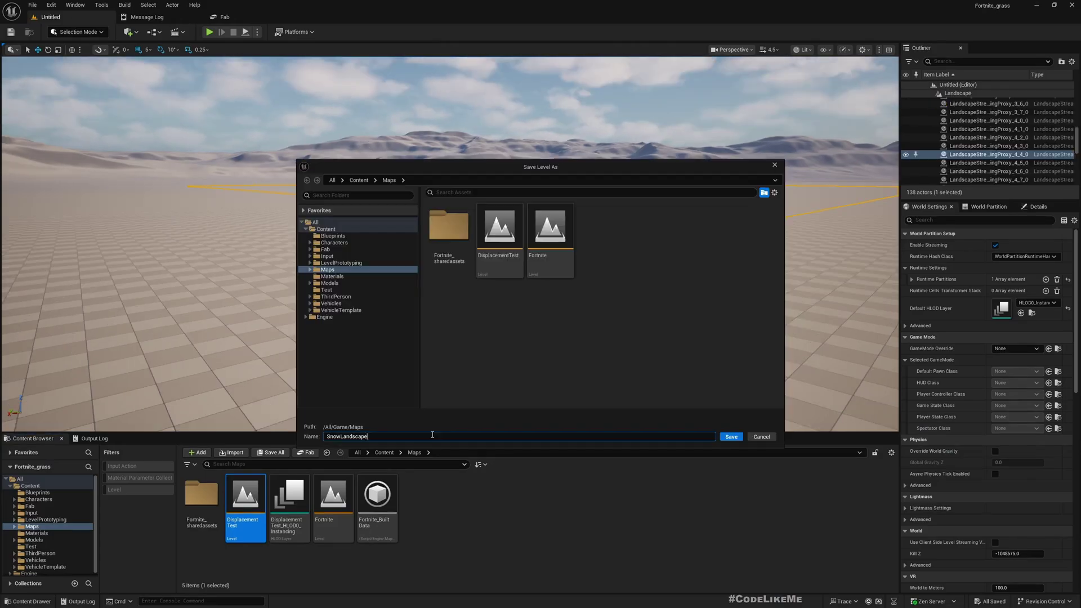
key("Return")
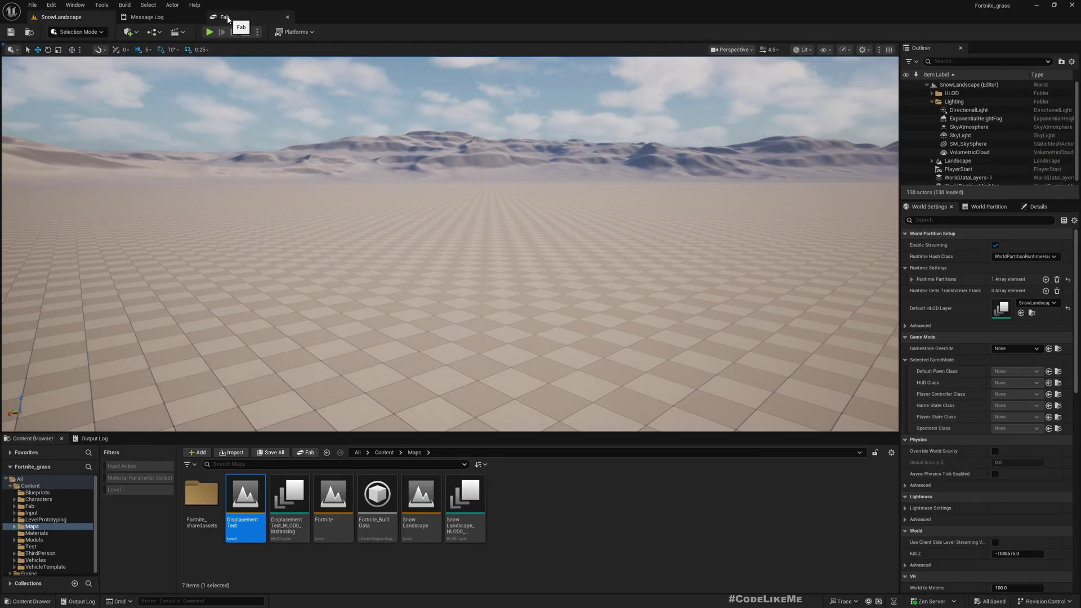
Search Fab for "quixel snow" and add the Quixel Clean Snow material to the project in High quality.
left_click(228, 19)
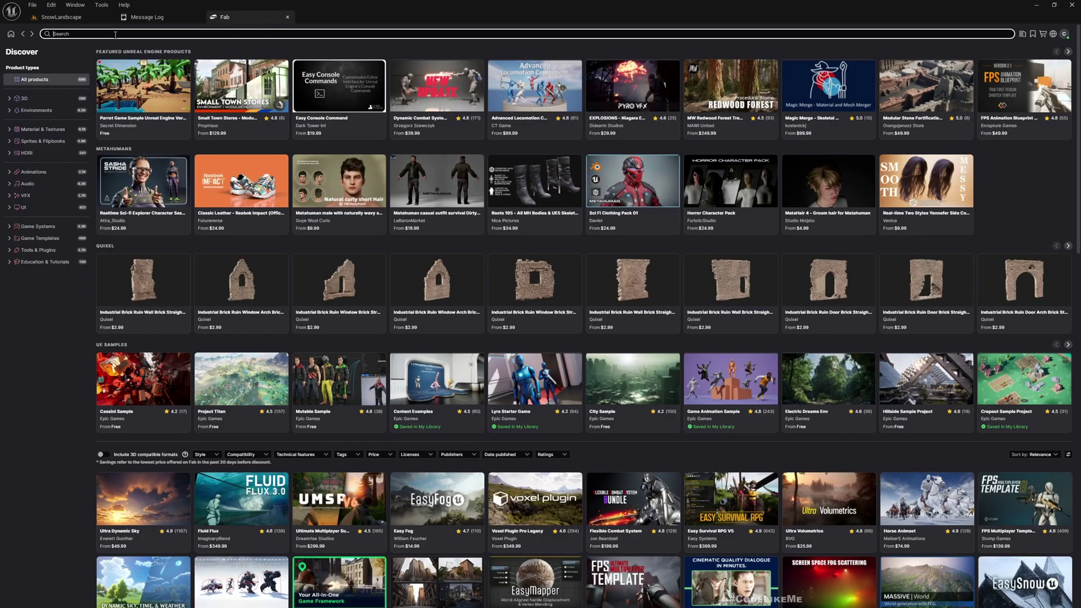
type("quixel snow")
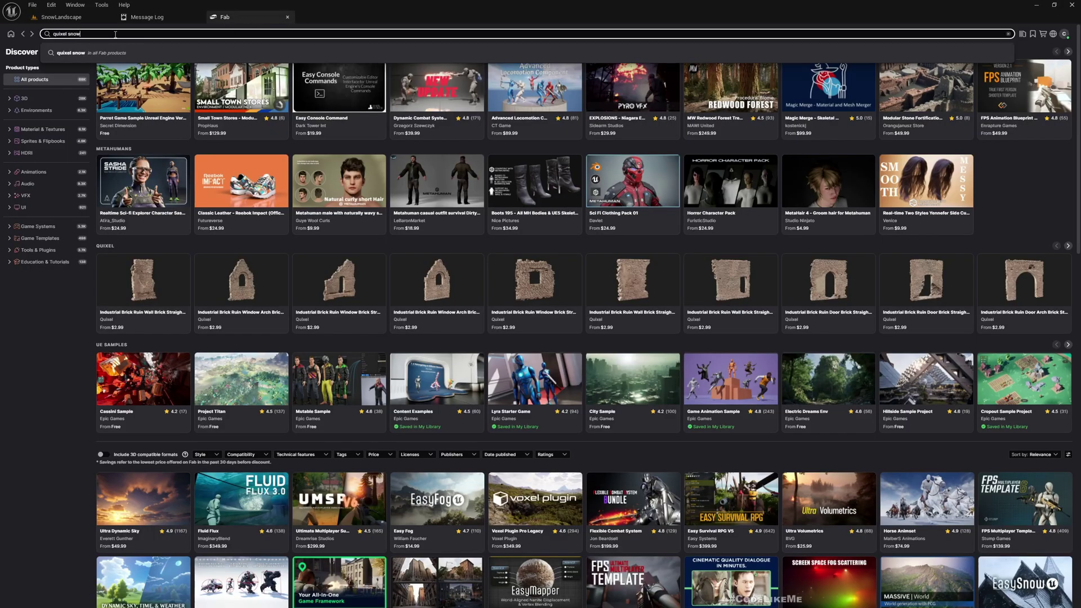
key("Return")
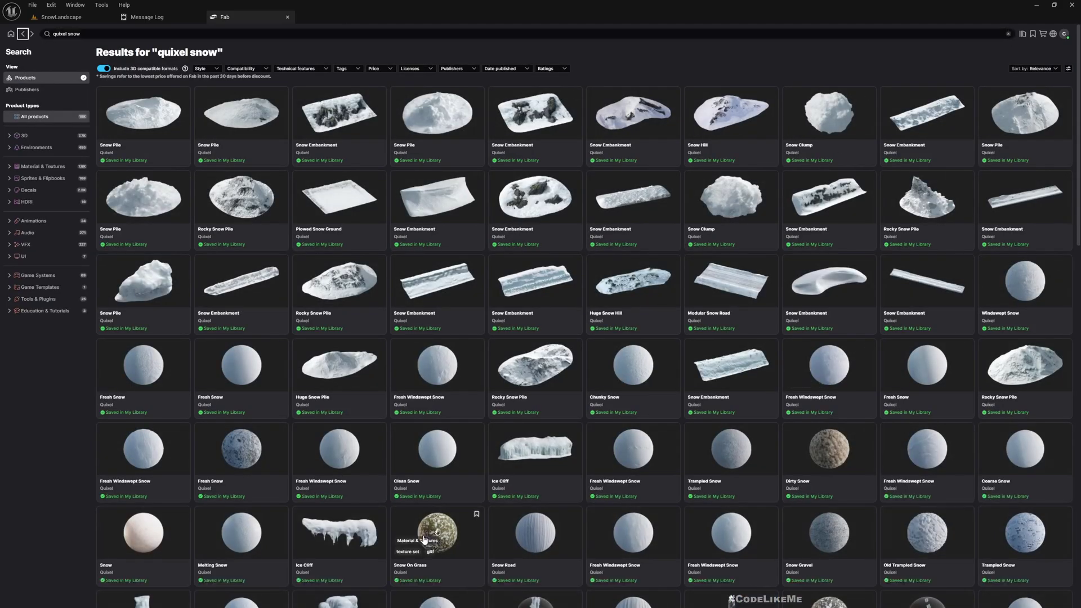
left_click(463, 451)
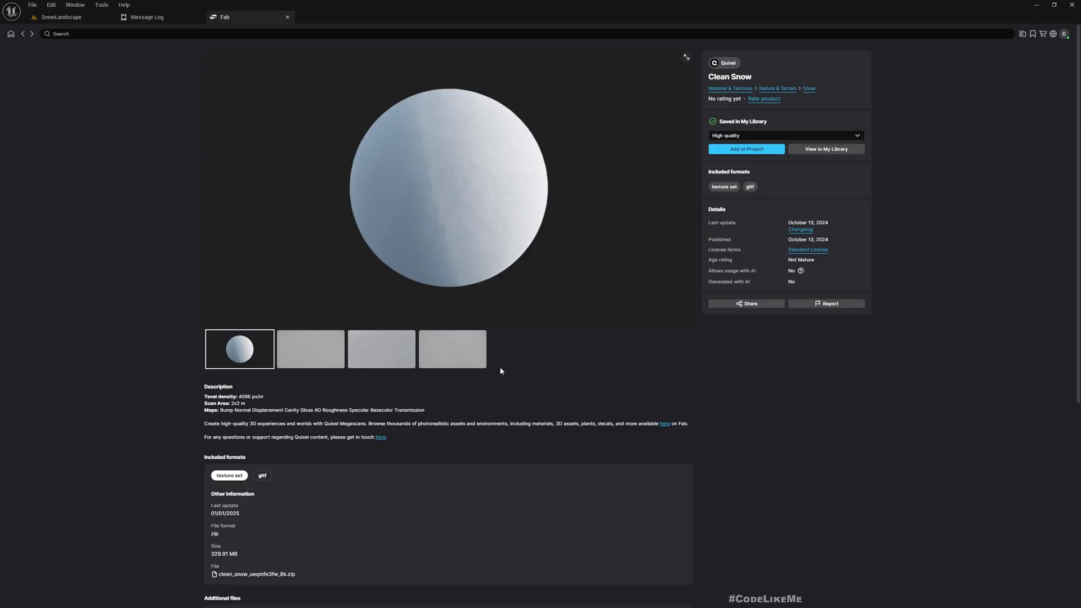
left_click(745, 149)
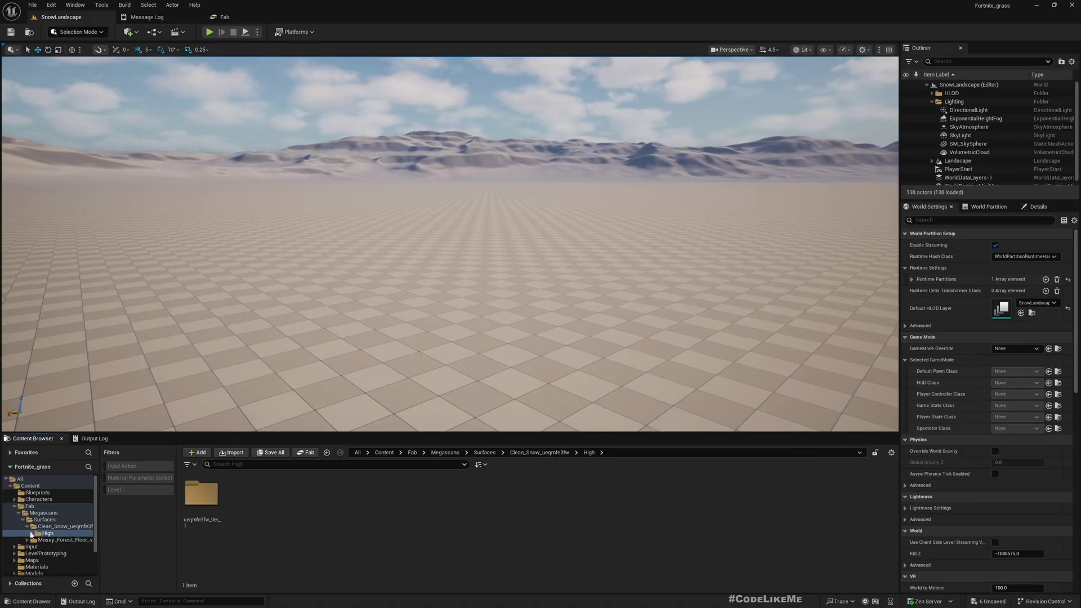
Set the Clean Snow height texture (4K_H) to Grayscale compression, enable its sRGB option, and close its editor.
left_click(31, 533)
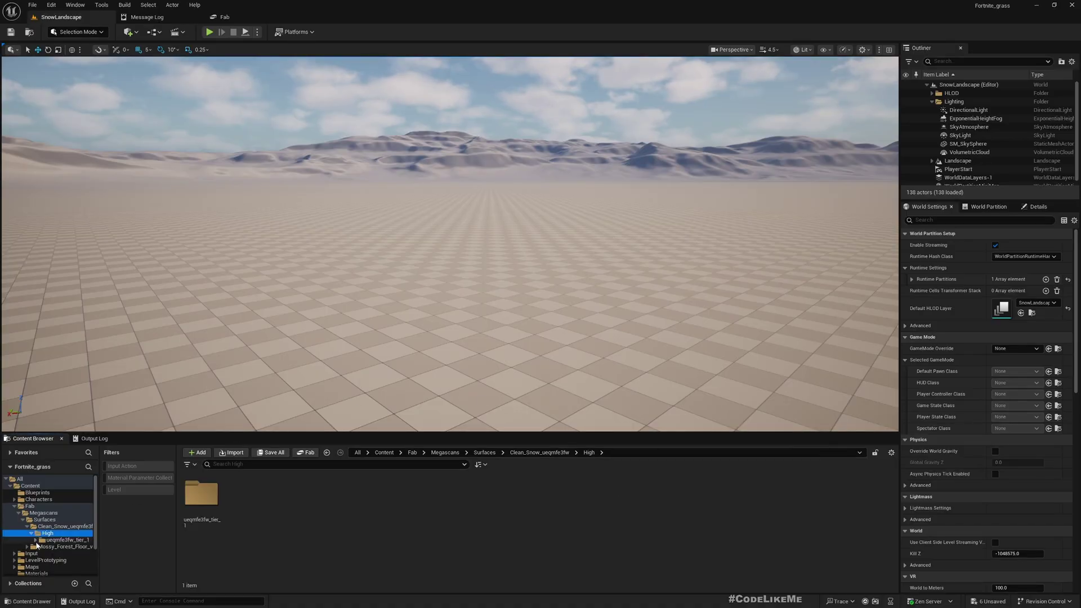
left_click(35, 540)
left_click(62, 553)
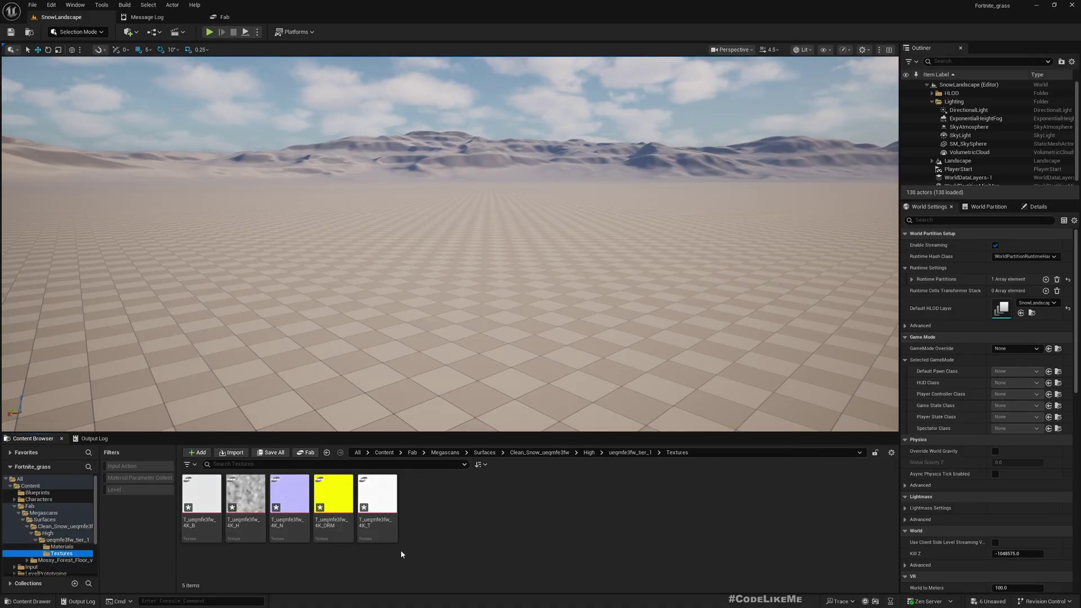
left_click(242, 515)
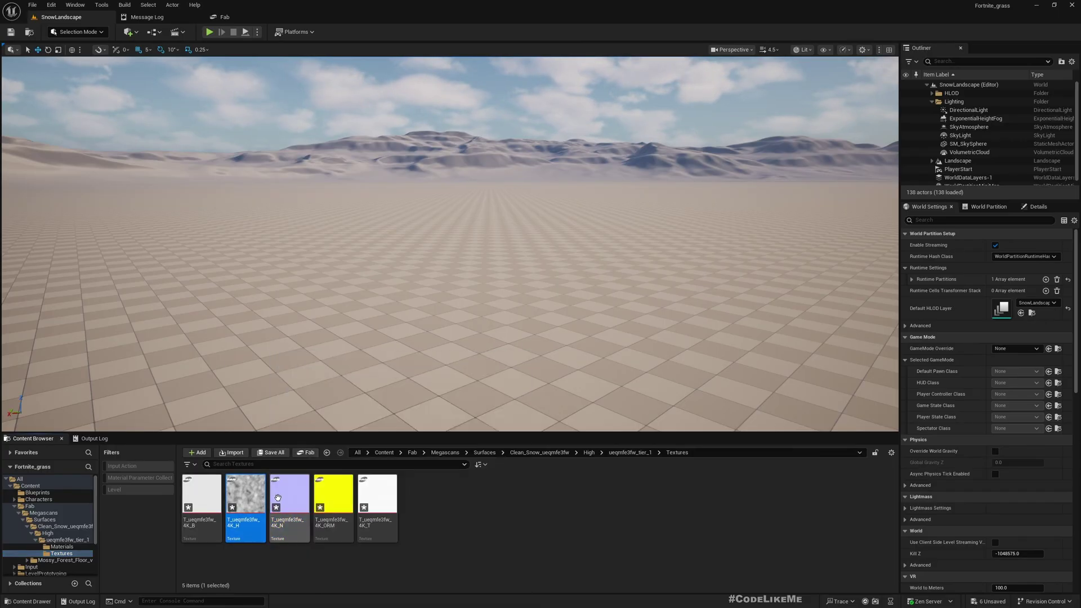
double_click(245, 501)
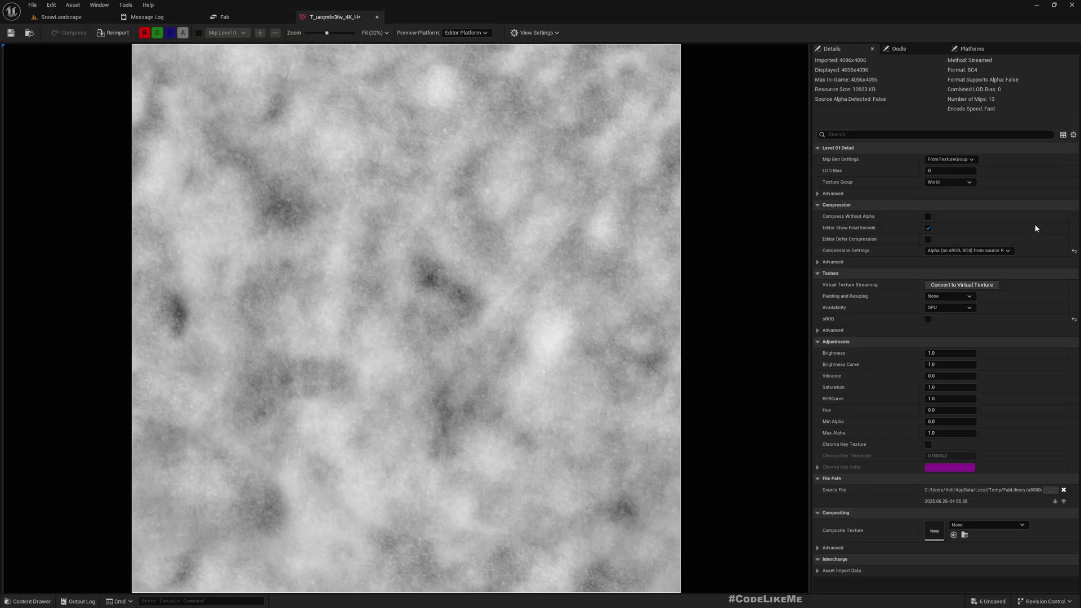
left_click(957, 251)
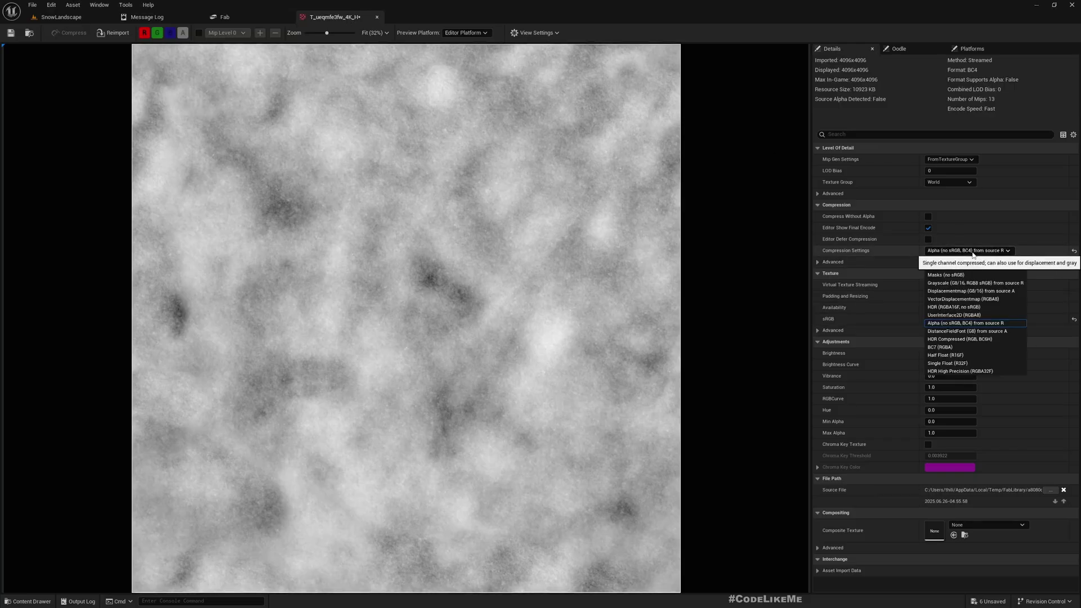
left_click(955, 283)
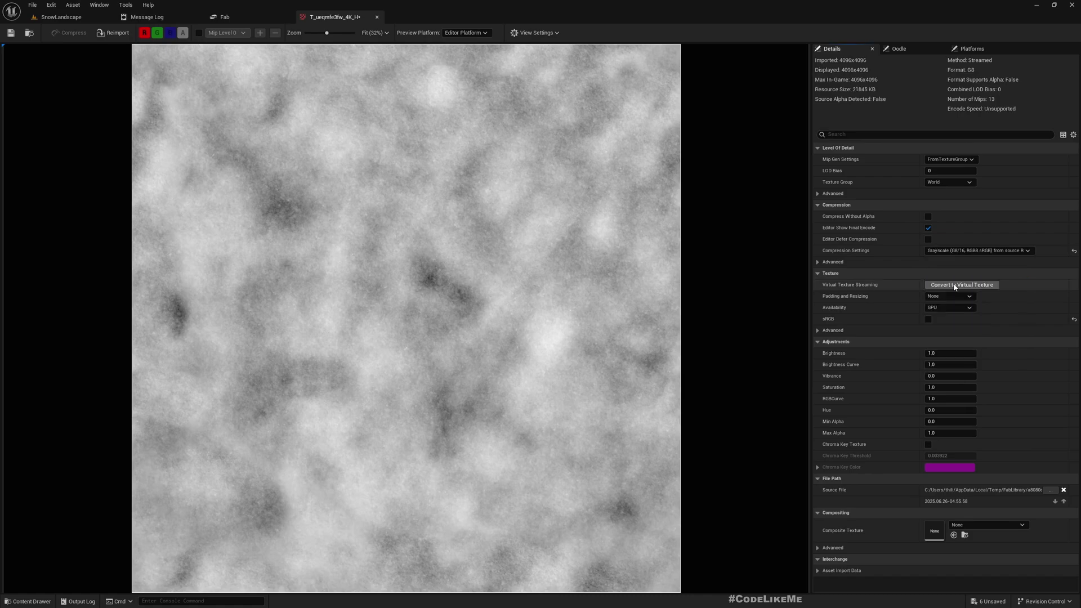
left_click(929, 320)
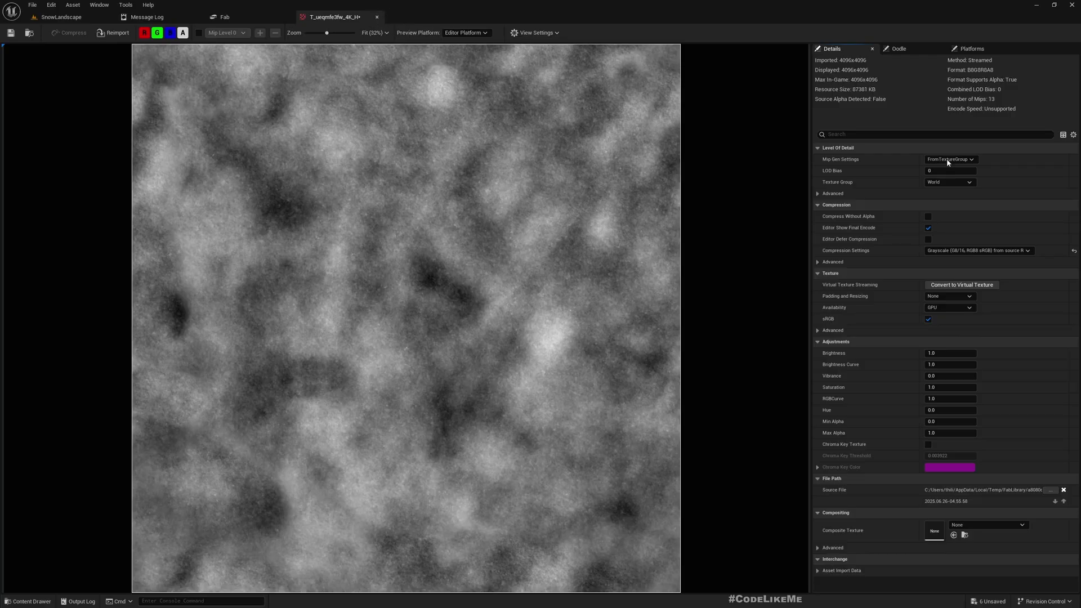
left_click(378, 17)
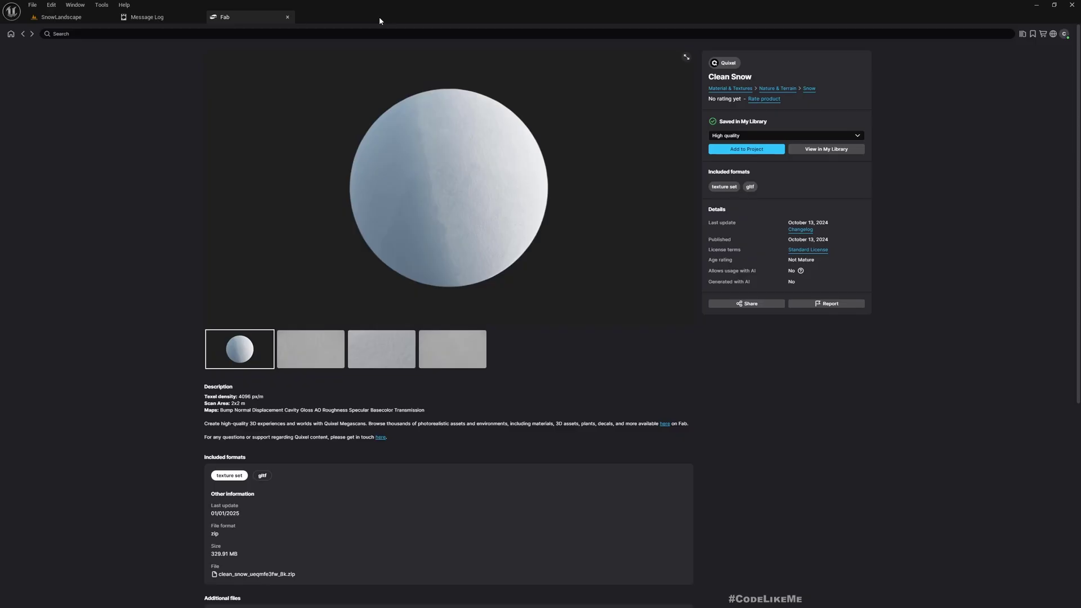
Create a material named M_LandscapeSnow in the project's main Materials folder and open its graph.
left_click(62, 17)
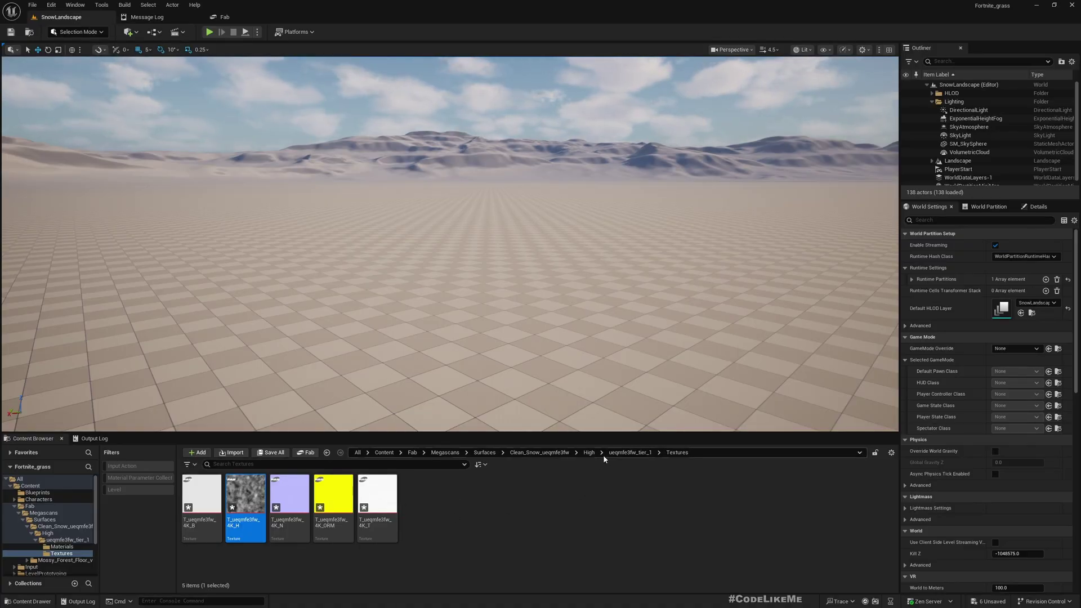
left_click(57, 547)
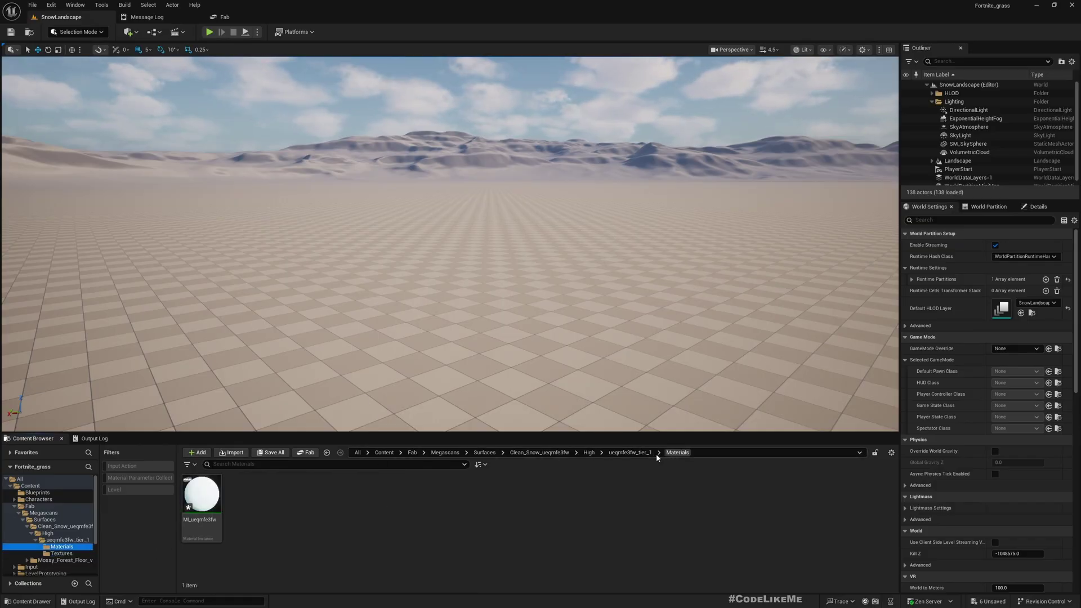
left_click(62, 554)
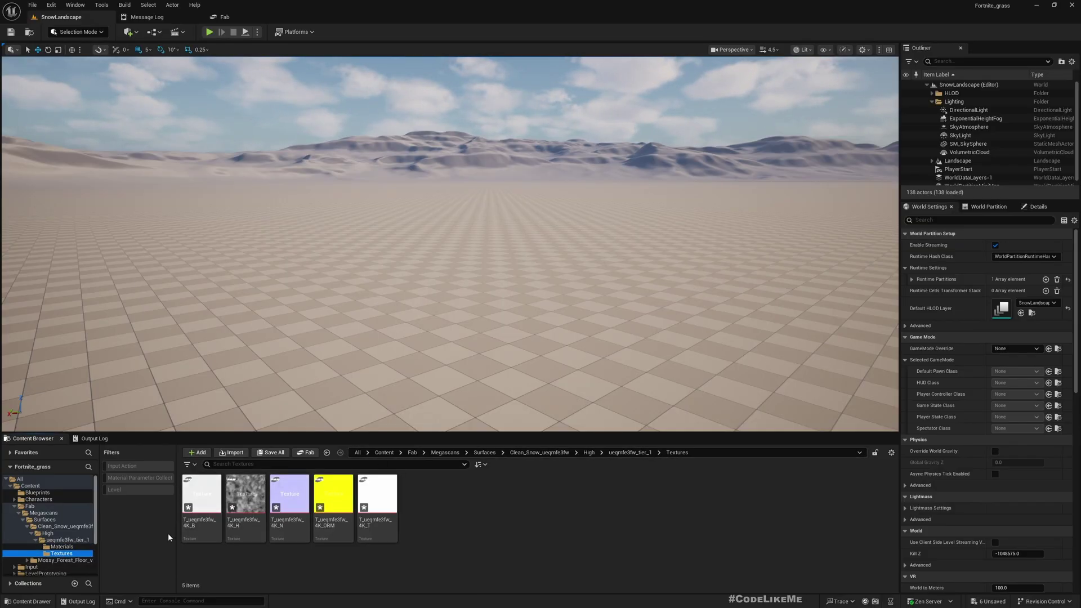
right_click(442, 500)
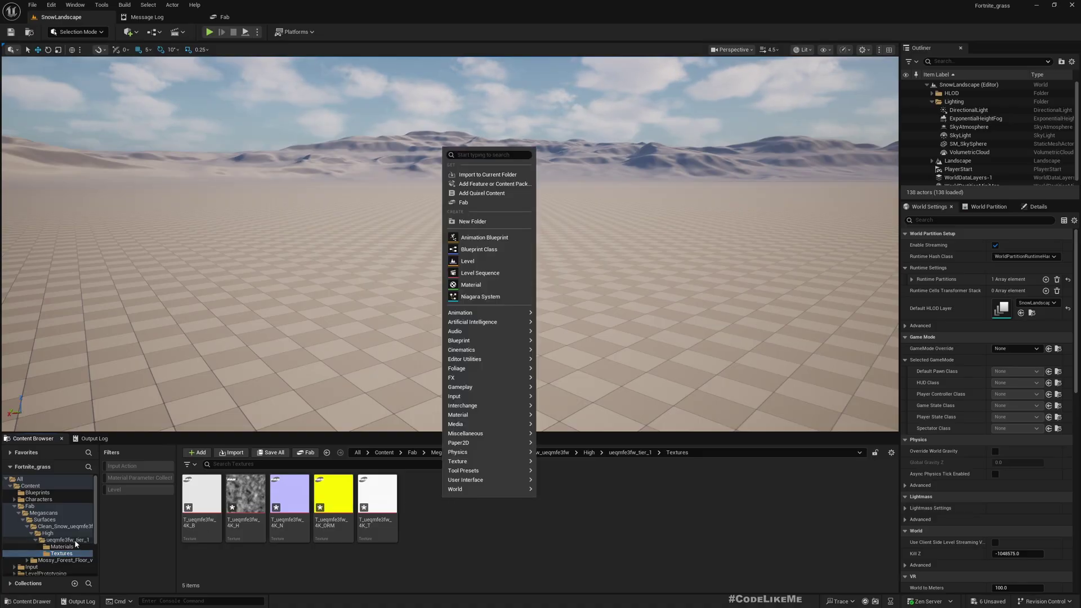
scroll(56, 540, "down", 3)
left_click(52, 534)
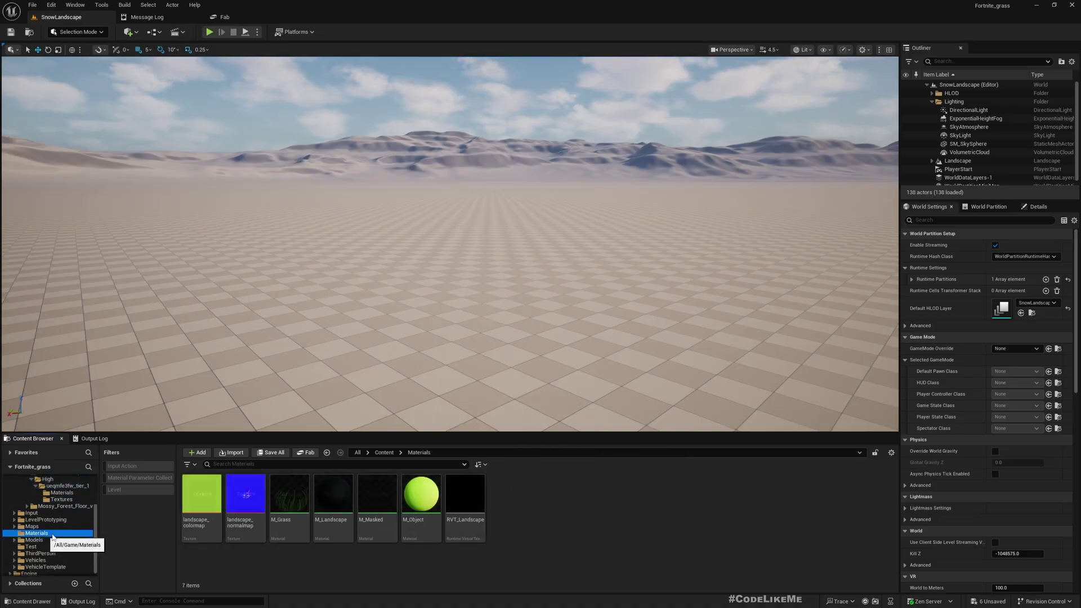
right_click(514, 494)
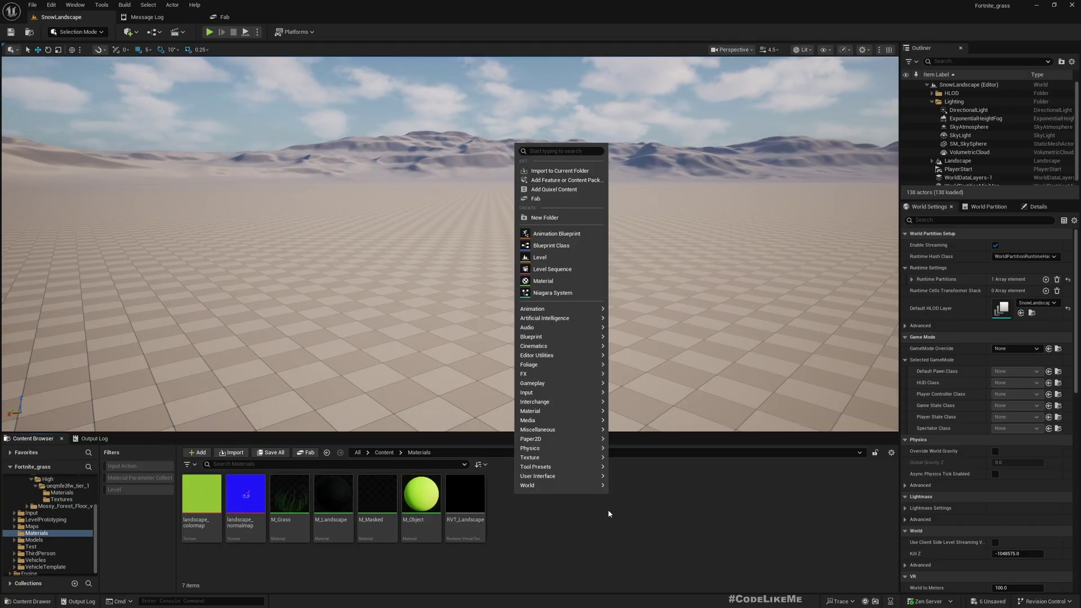
left_click(551, 281)
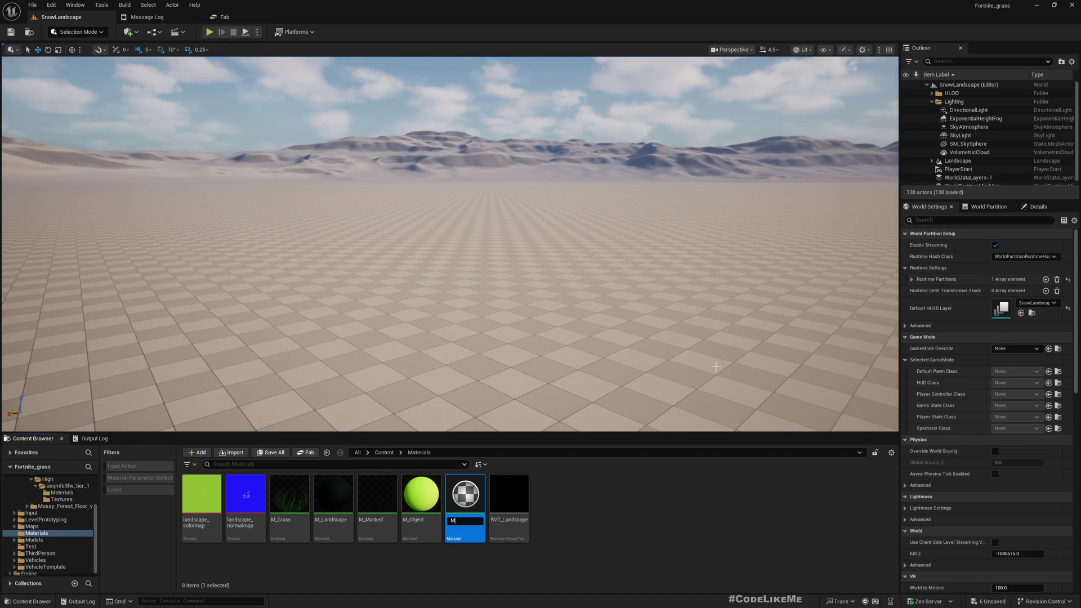
type("M_LandscapeSnow")
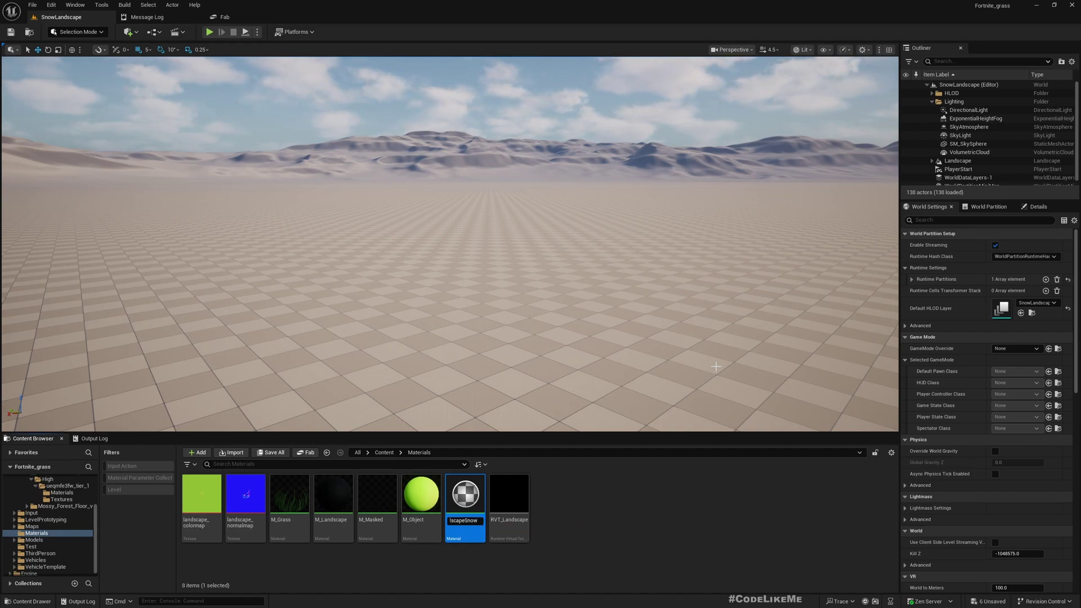
key("Return")
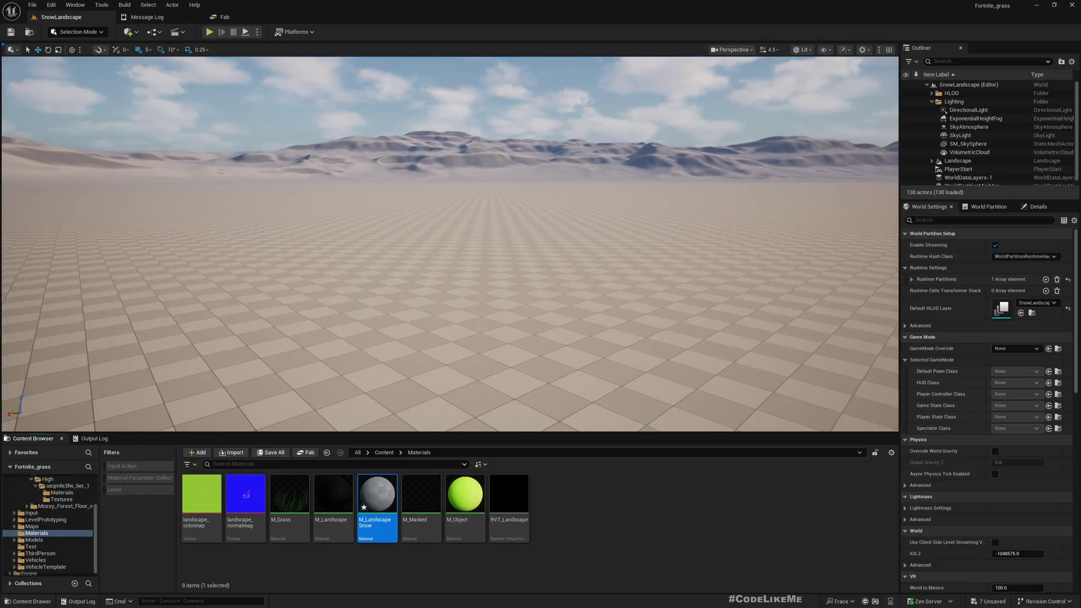
key("Return")
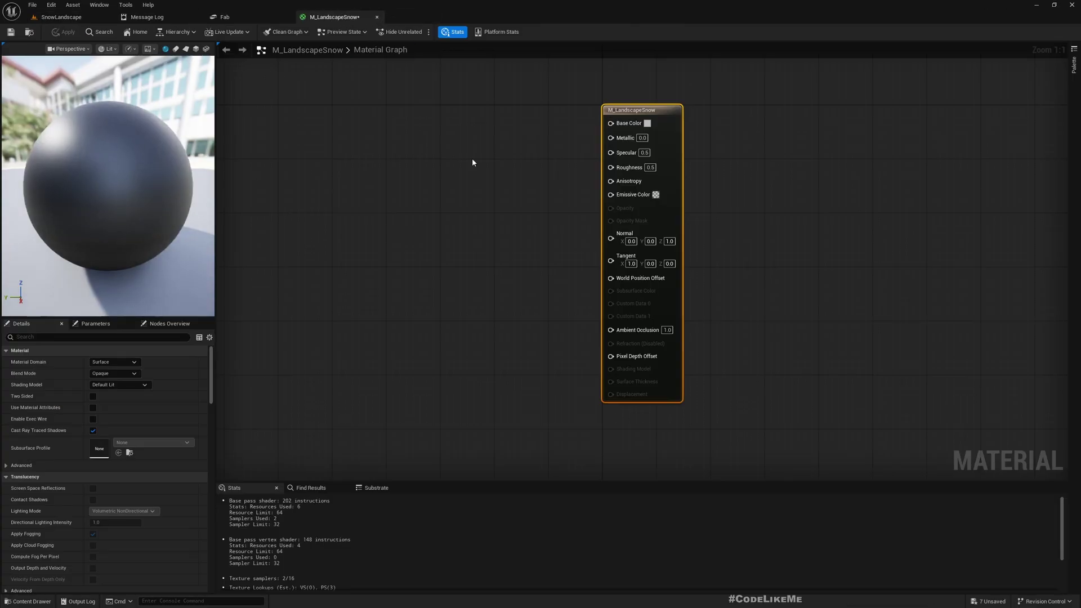
Close the Message Log and Fab pages and return to the SnowLandscape level.
left_click(197, 16)
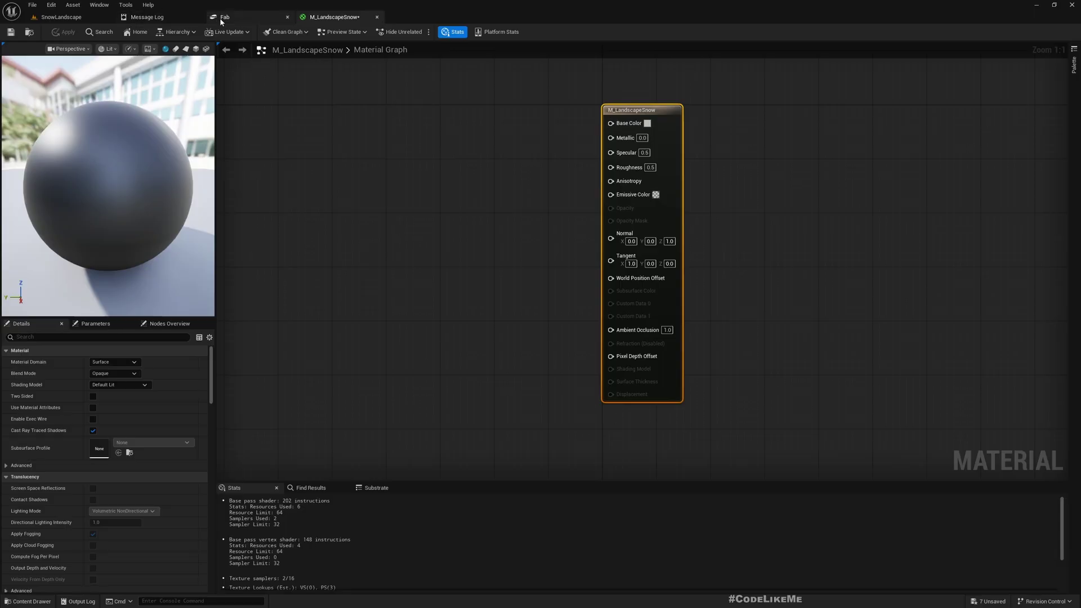
left_click(197, 16)
left_click(60, 16)
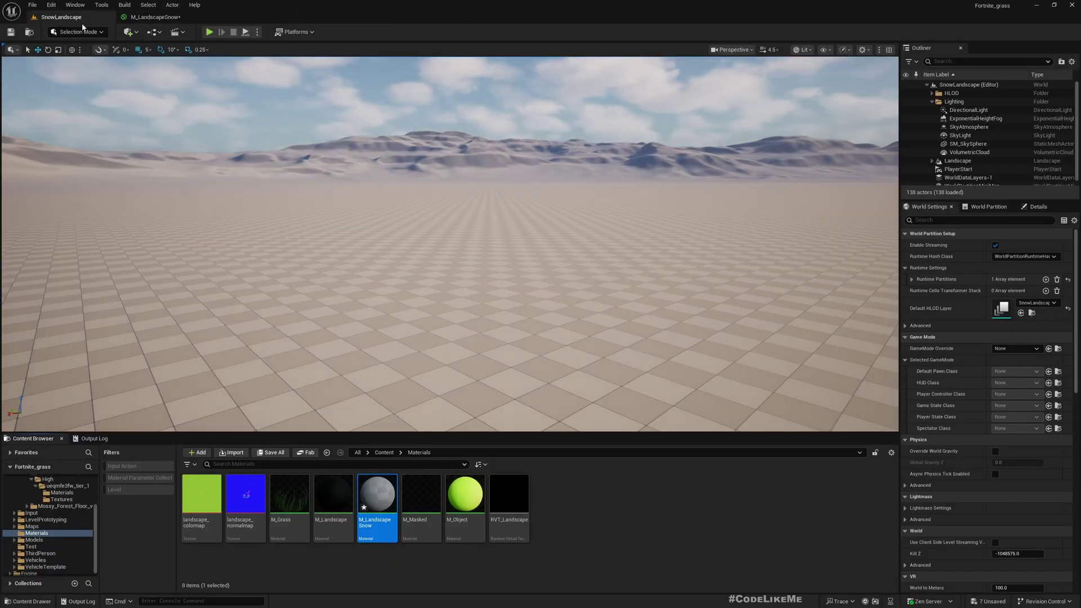
Add the Clean Snow 4K_B, 4K_N and 4K_ORM textures to the M_LandscapeSnow graph and space out their Texture Sample nodes.
left_click(61, 499)
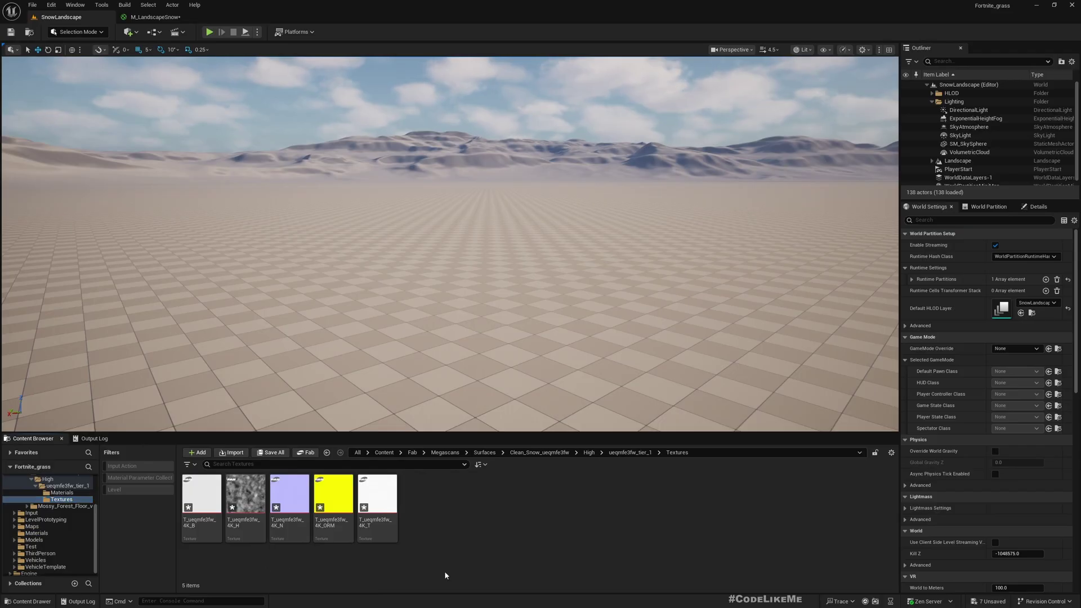
left_click(229, 511)
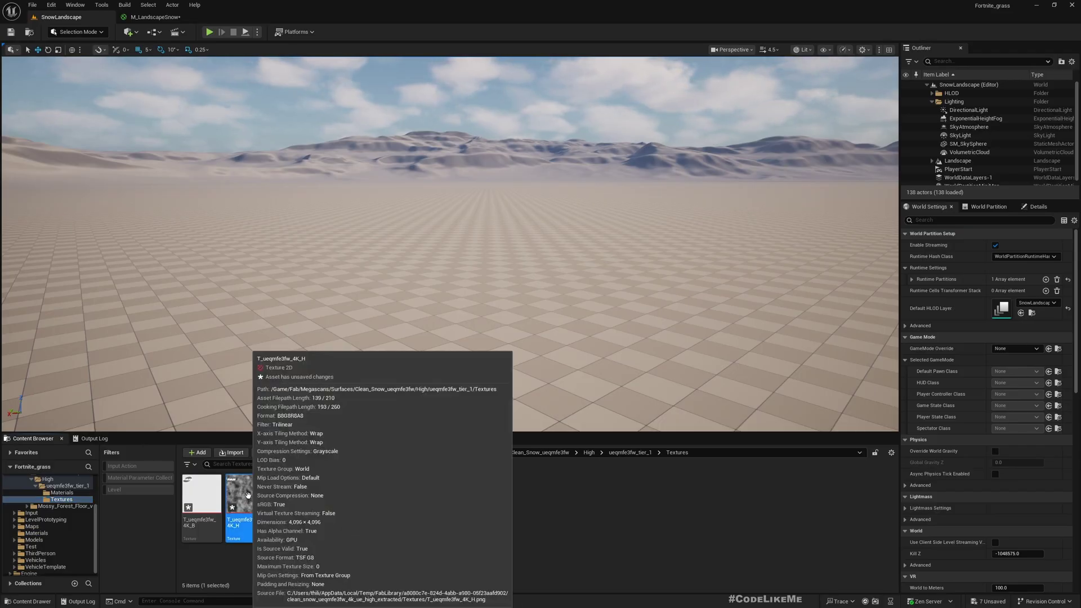
left_click(382, 495)
left_click(292, 497, "shift")
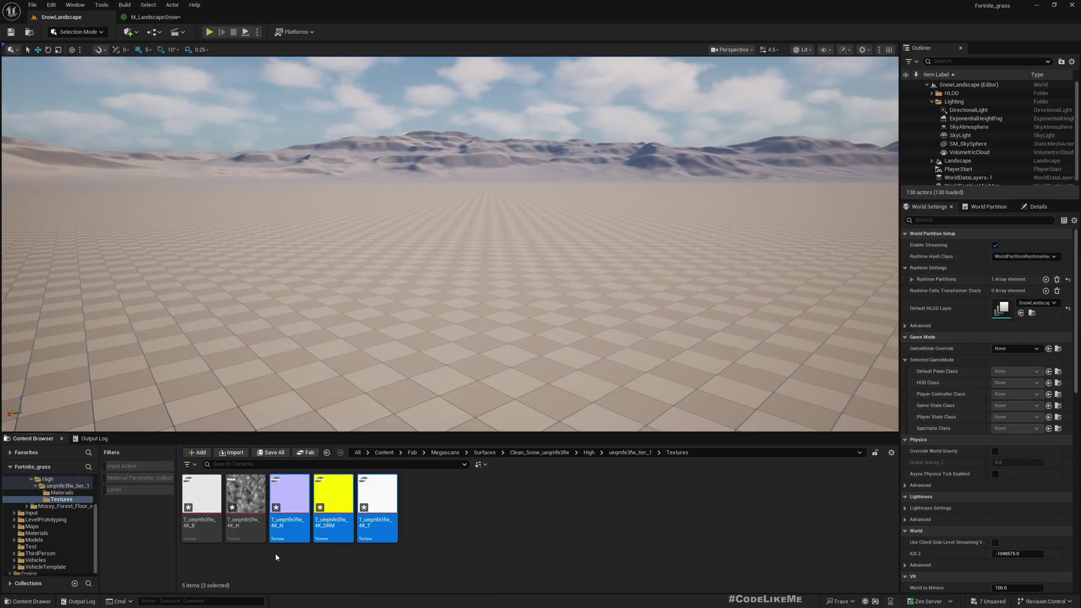
left_click(201, 495)
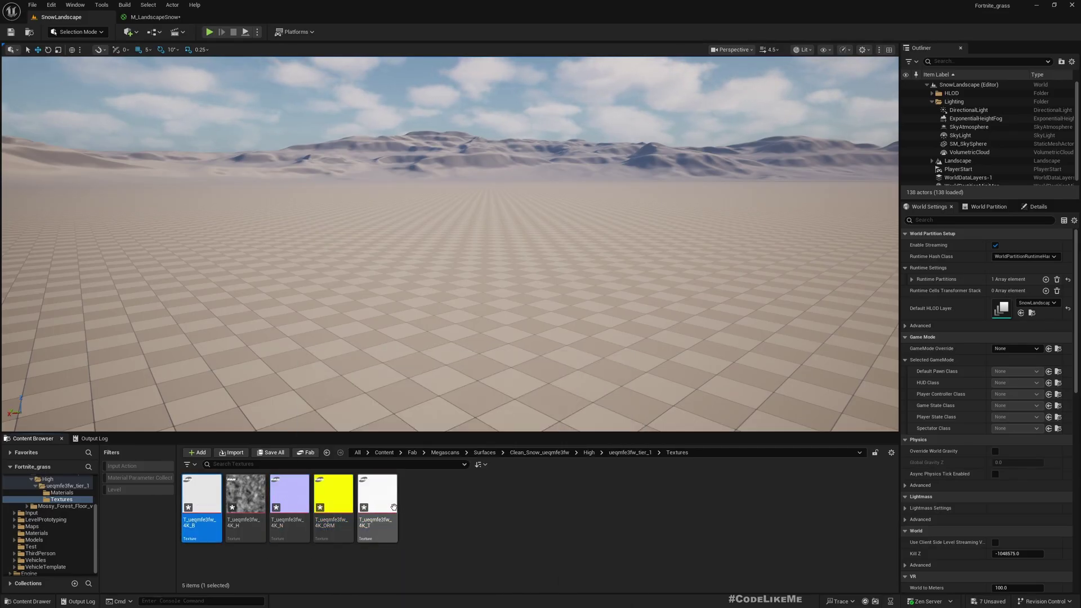
left_click(323, 499, "ctrl")
left_click(292, 497, "ctrl")
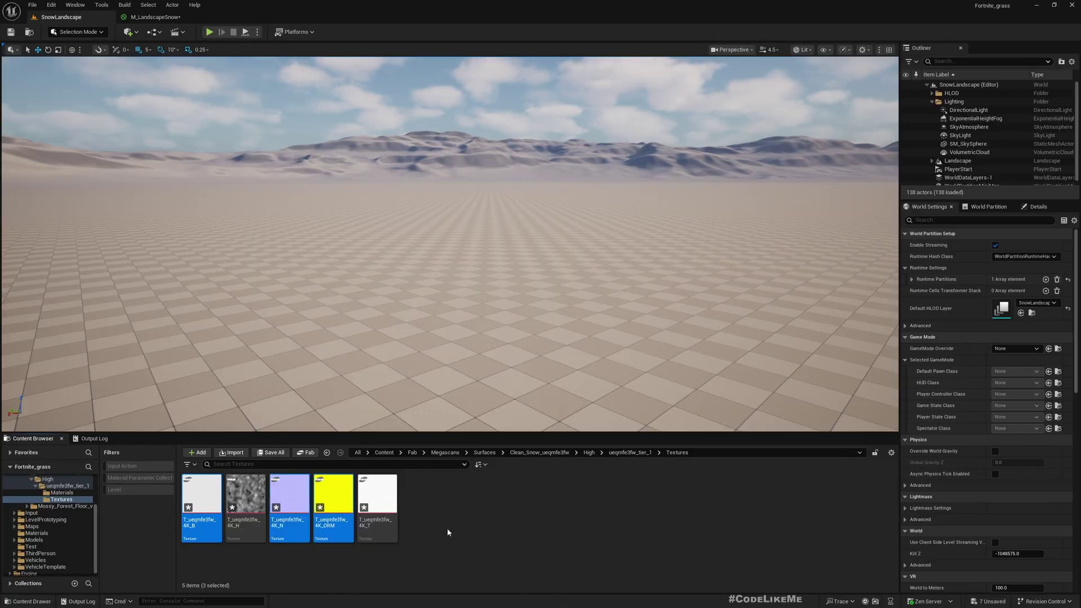
mouse_move(388, 504)
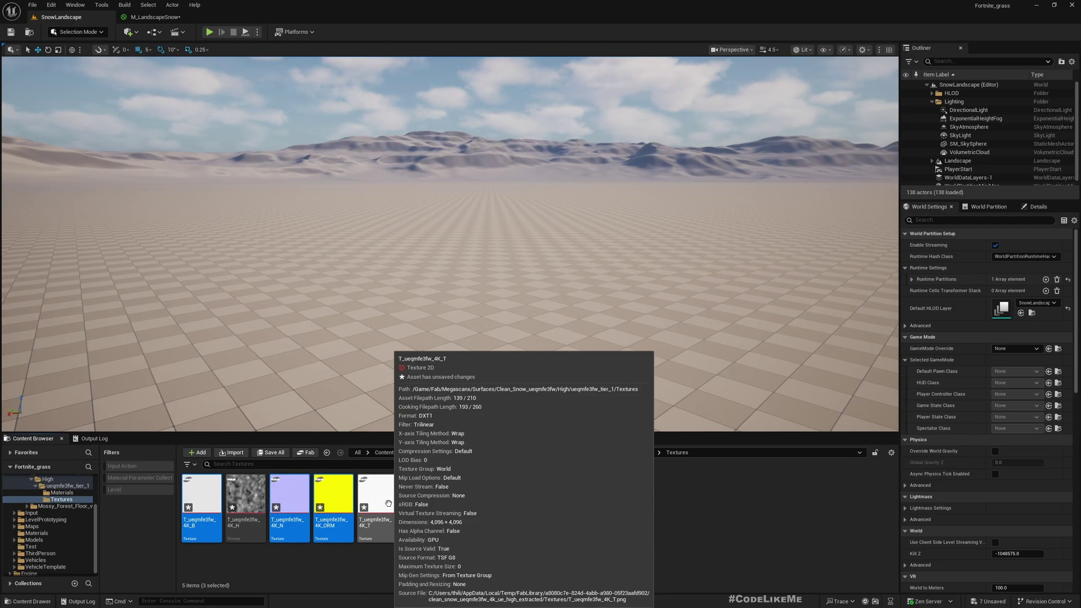
left_click_drag(301, 501, 308, 83)
left_click(372, 347)
left_click_drag(337, 238, 331, 335)
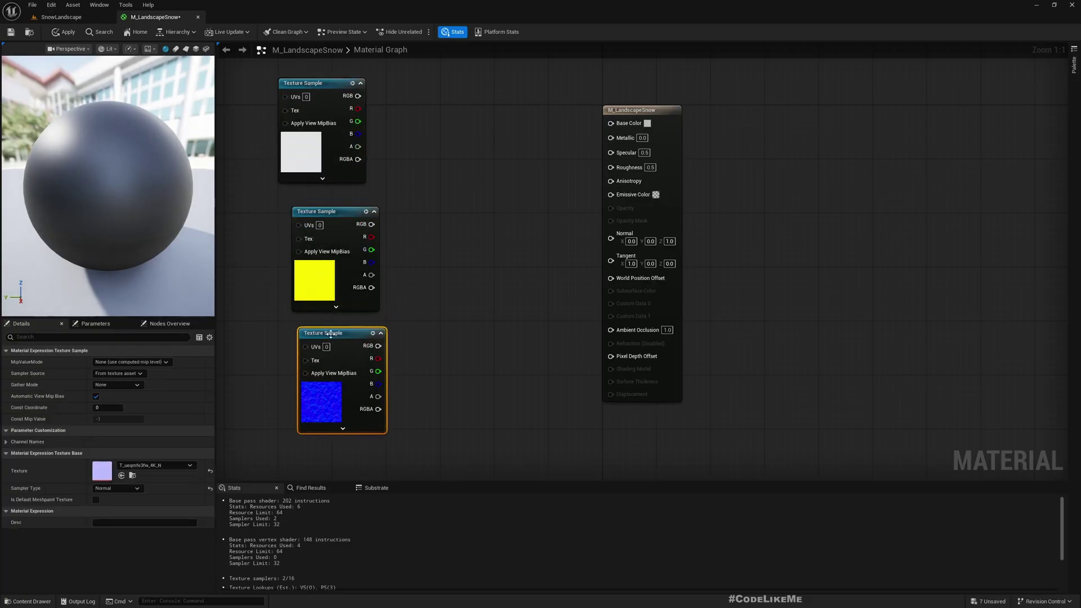
Connect the 4K_B sample's RGB to Base Color, and the ORM sample's R to Ambient Occlusion and G to Roughness.
left_click(299, 134)
left_click_drag(358, 95, 610, 123)
left_click(322, 270)
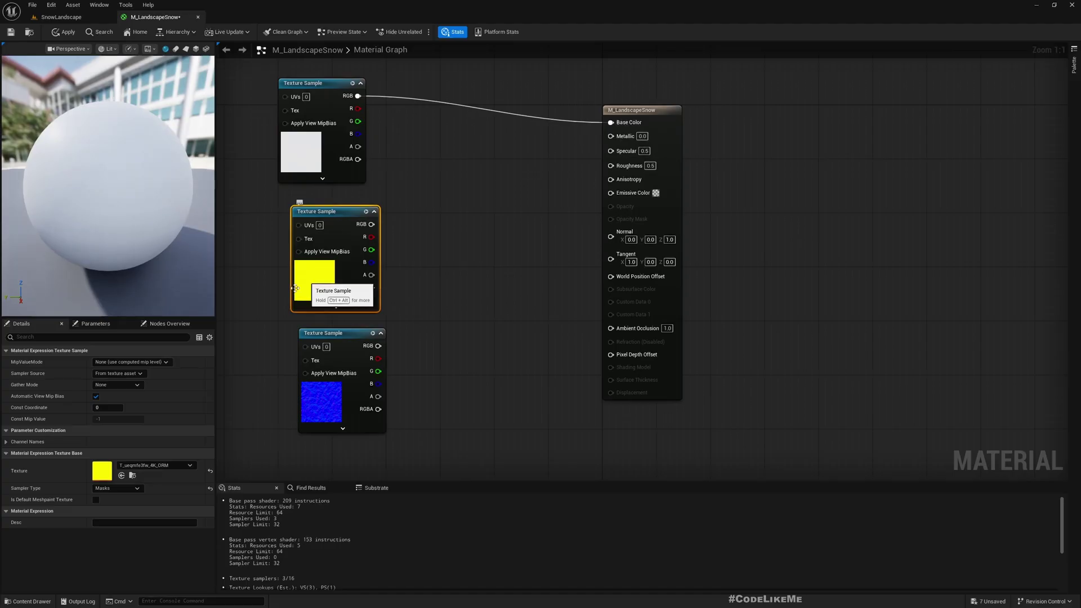
left_click_drag(372, 238, 622, 329)
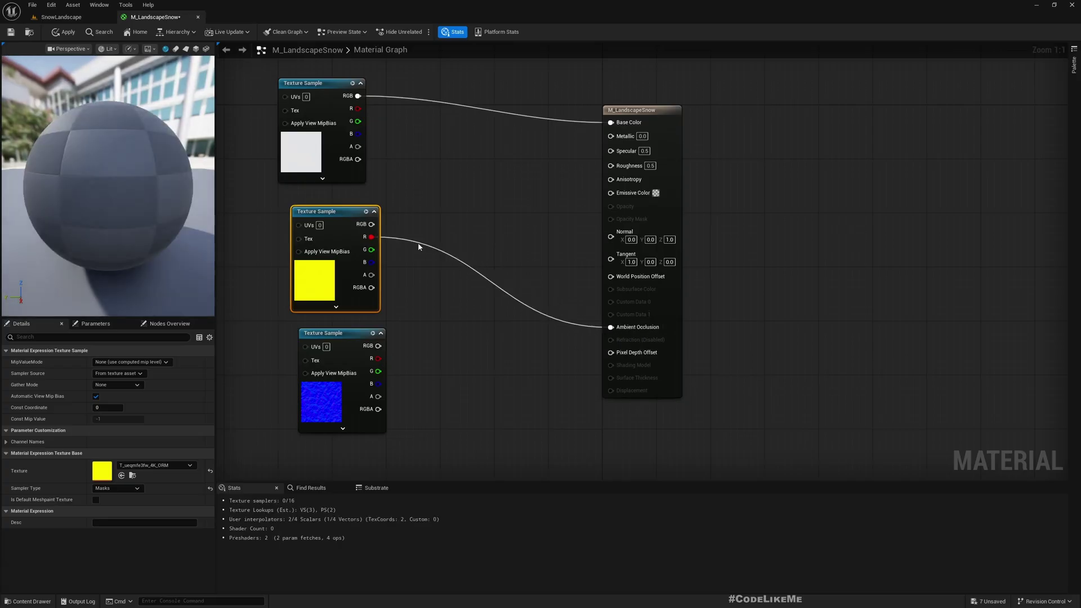
left_click_drag(371, 249, 612, 165)
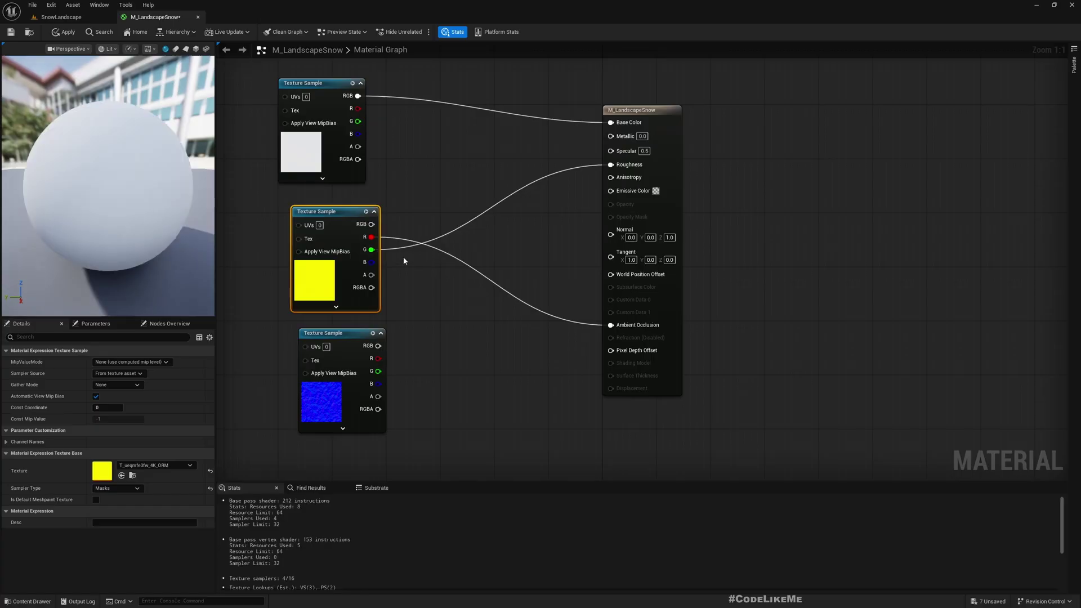
Connect the ORM sample's B output to Metallic and the 4K_N normal sample's RGB to Normal.
left_click_drag(371, 262, 612, 136)
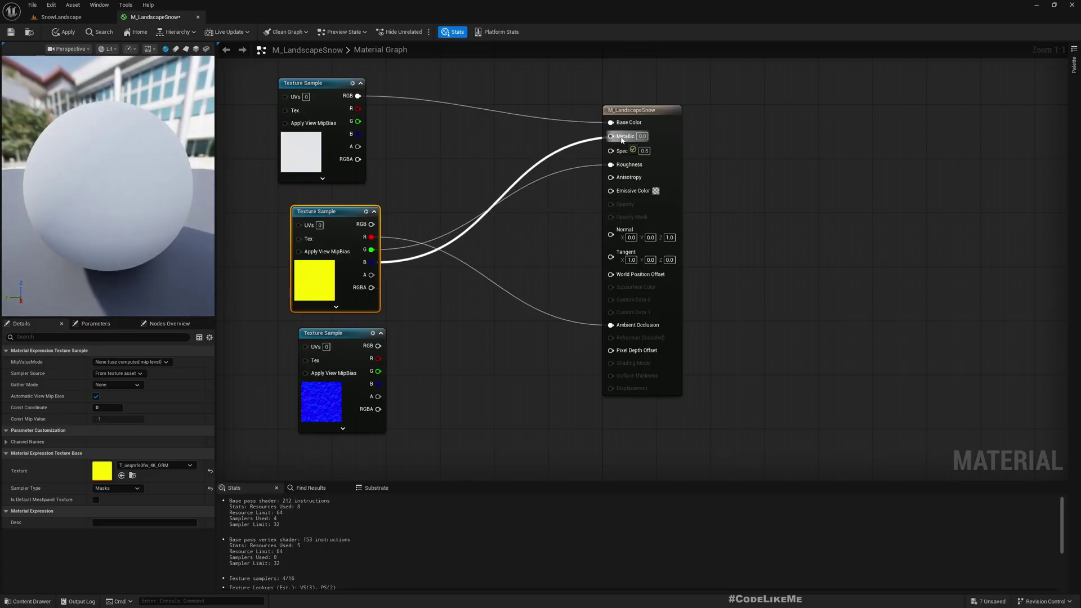
left_click_drag(95, 185, 152, 163)
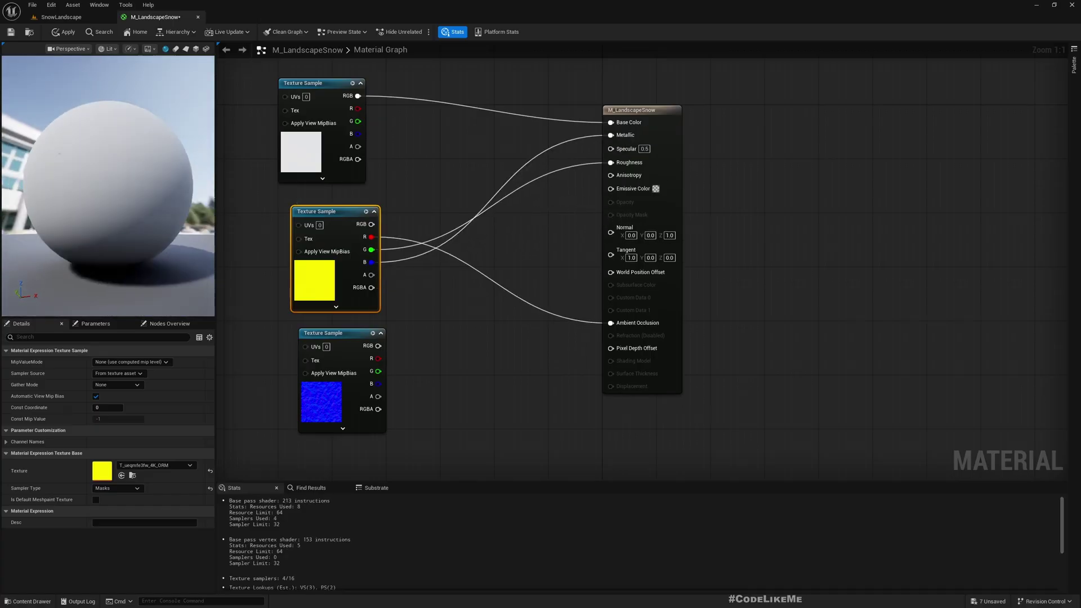
right_click_drag(95, 184, 94, 209)
left_click_drag(127, 197, 96, 189)
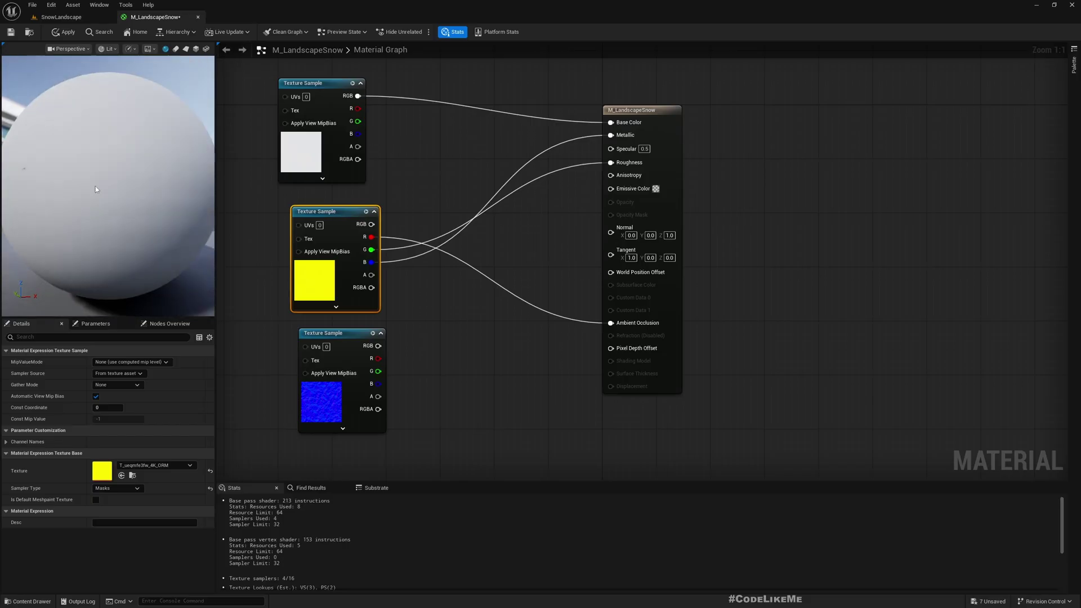
left_click_drag(378, 346, 615, 237)
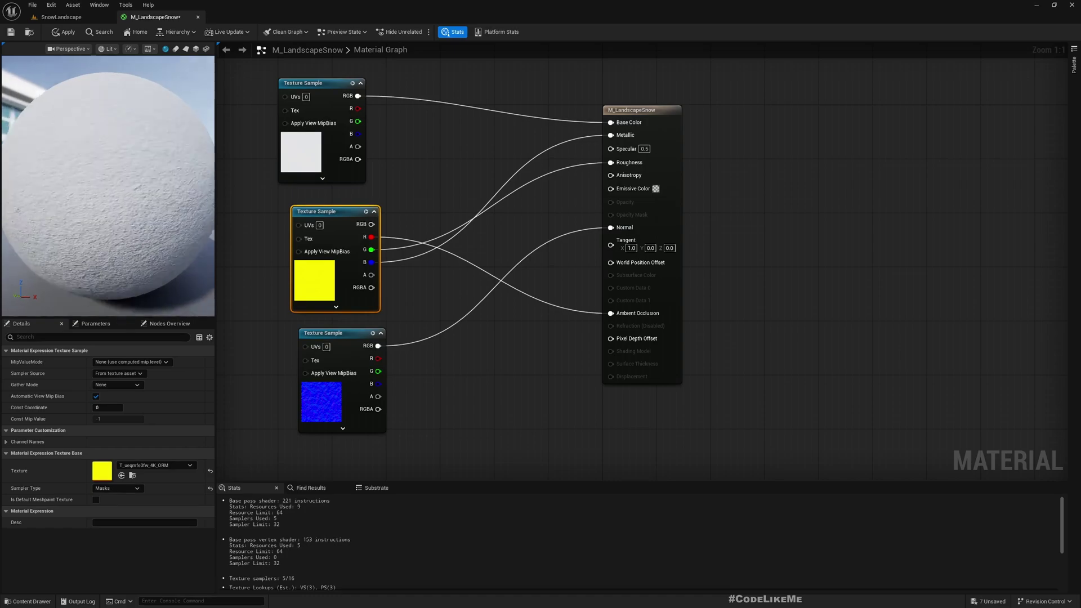
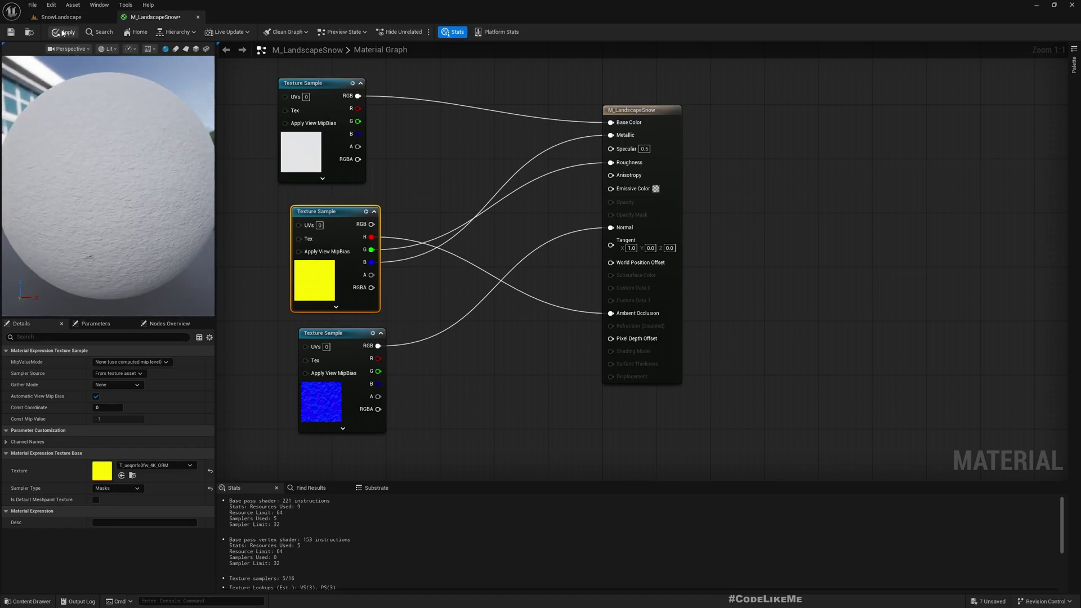
Add the Clean Snow 4K_H height texture from the SnowLandscape editor's content to the M_LandscapeSnow graph, below the normal sample.
left_click(67, 18)
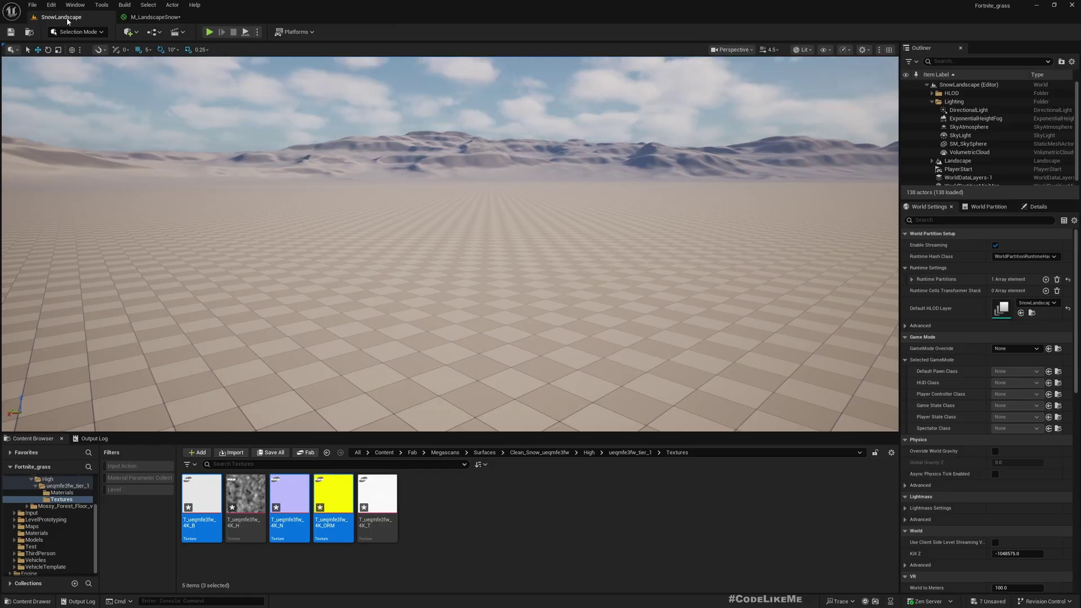
right_click_drag(308, 212, 311, 209)
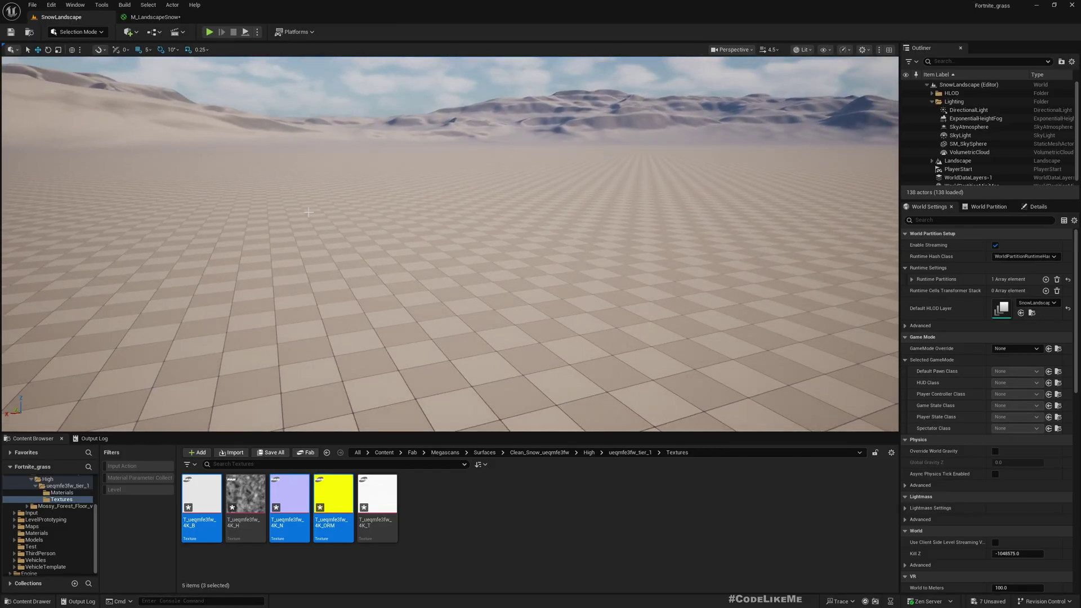
left_click_drag(245, 494, 429, 445)
right_click_drag(466, 396, 515, 262)
left_click_drag(526, 314, 607, 305)
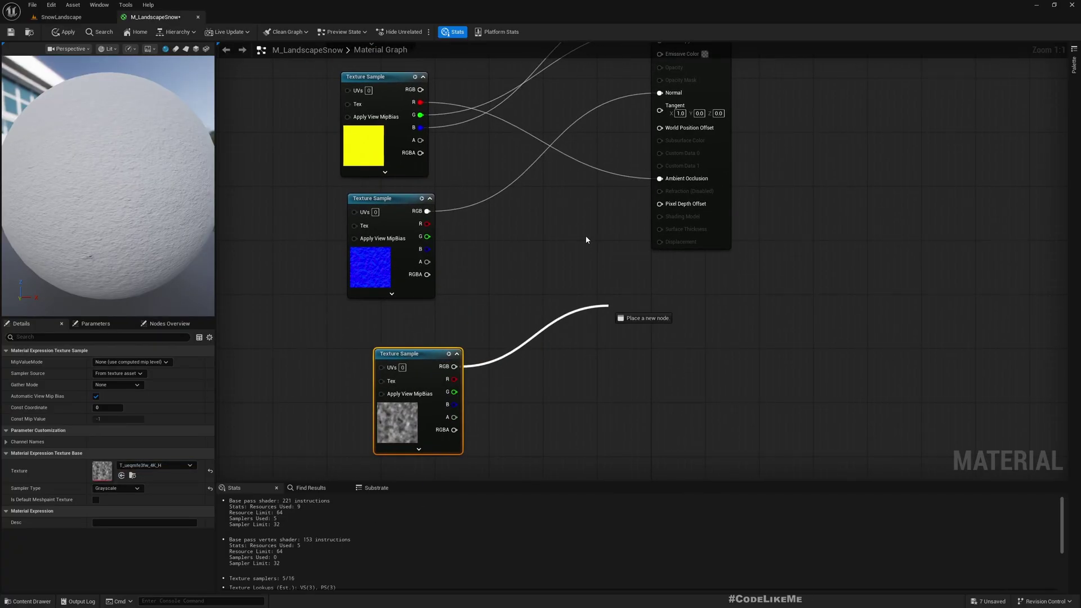
left_click(585, 237)
Enable Nanite tessellation in the M_LandscapeSnow material's properties and apply the change.
left_click(717, 156)
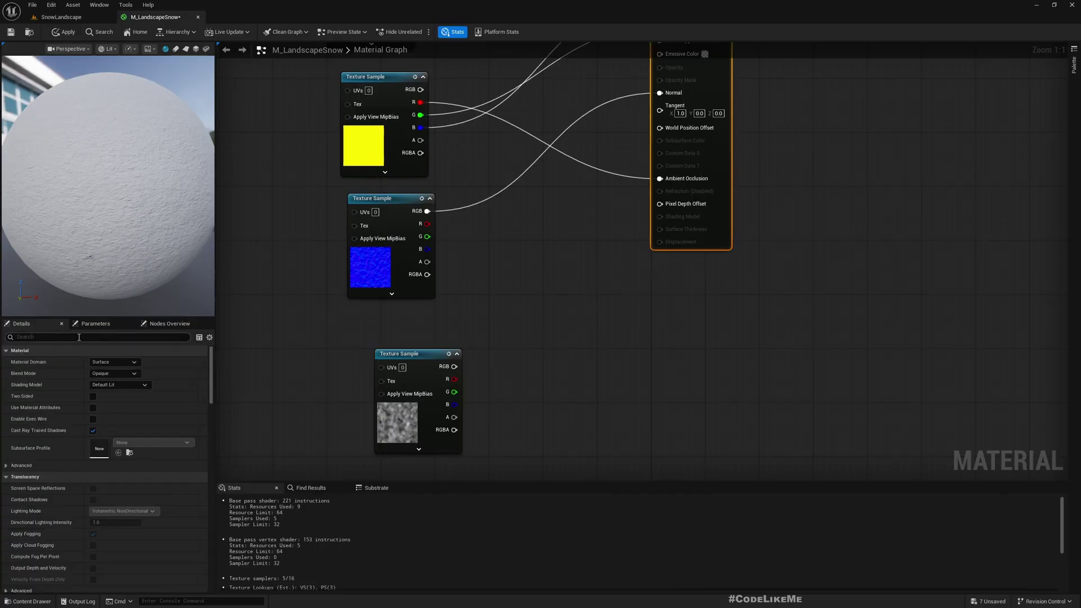
type("nani")
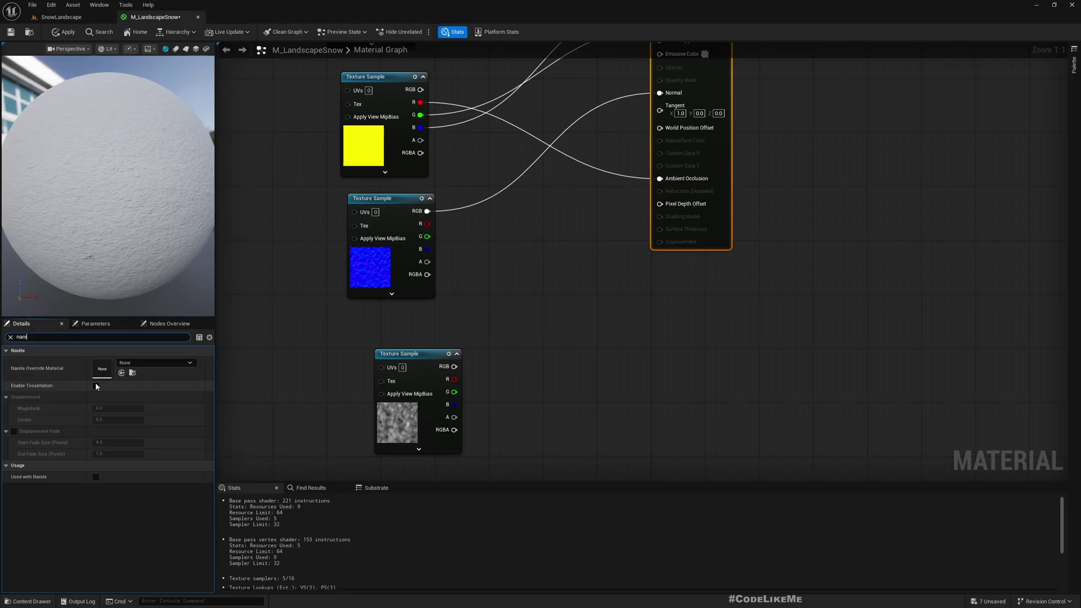
left_click(96, 386)
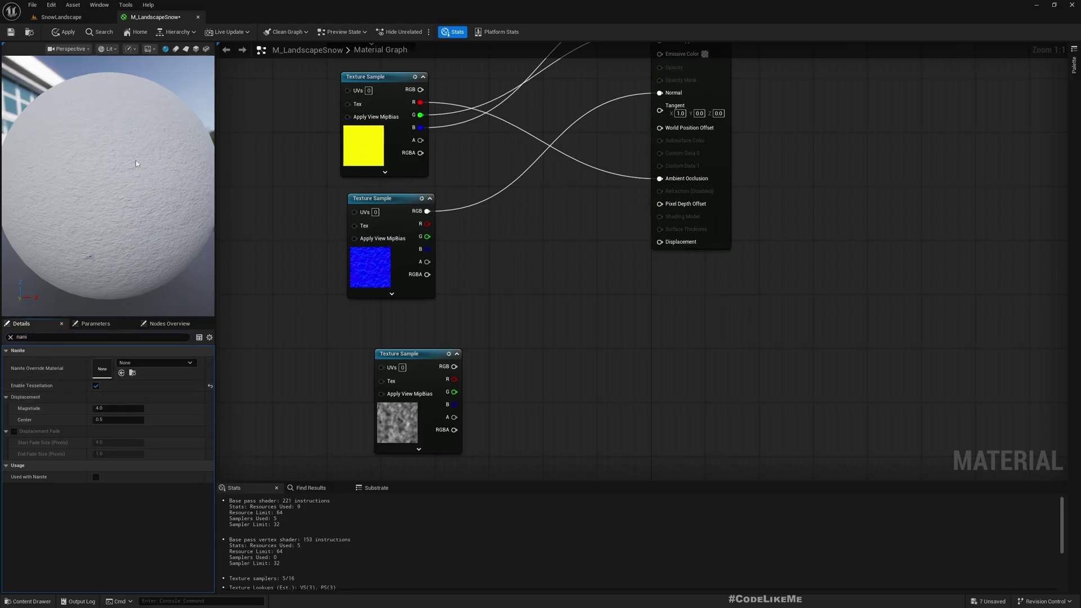
left_click(63, 32)
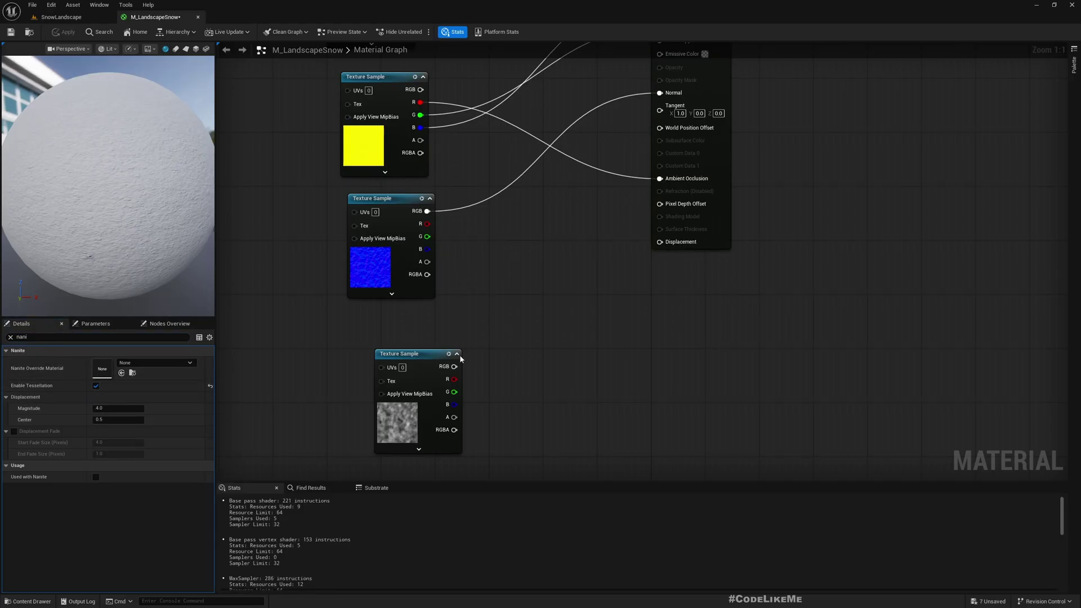
Connect the 4K_H height sample's RGB to Displacement, clear the property filter and apply the material.
left_click_drag(454, 367, 661, 243)
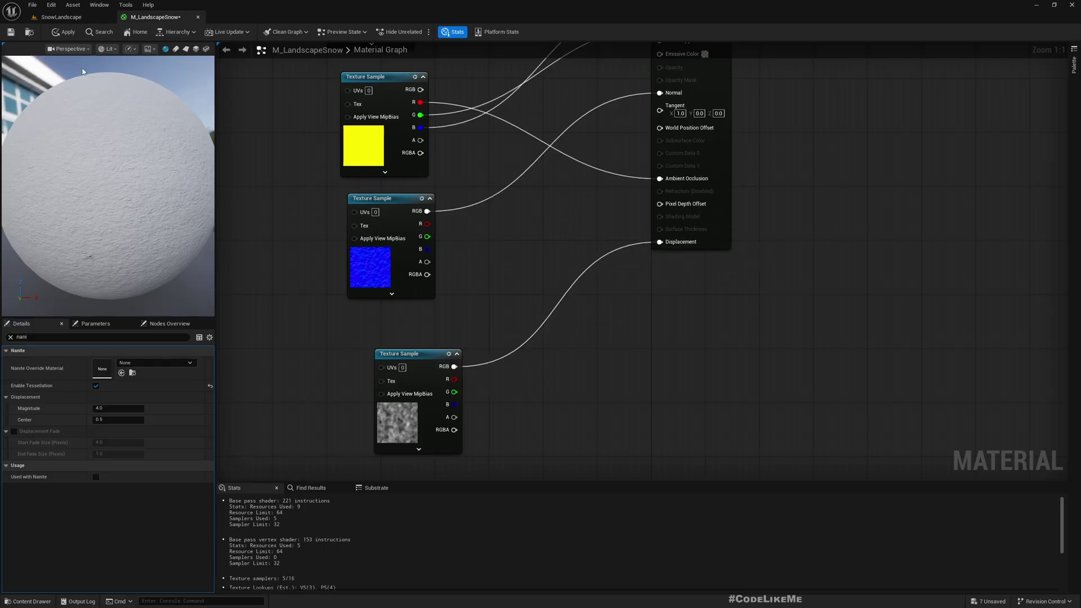
left_click(385, 409)
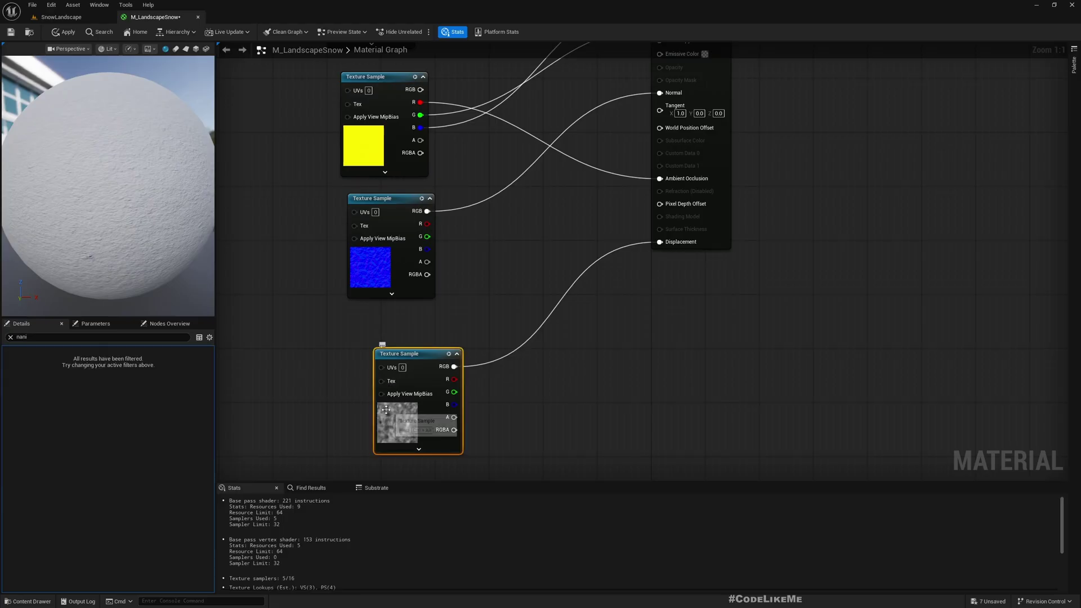
left_click(10, 337)
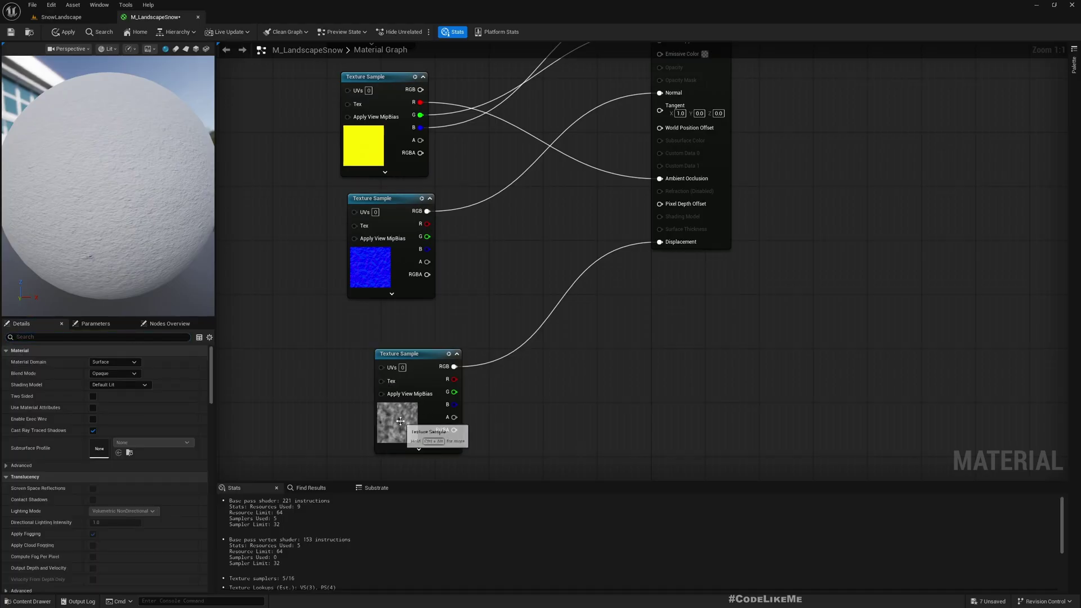
left_click(62, 32)
Assign M_LandscapeSnow from the Materials folder as the Landscape Material of the SnowLandscape level's Landscape actor.
left_click(60, 17)
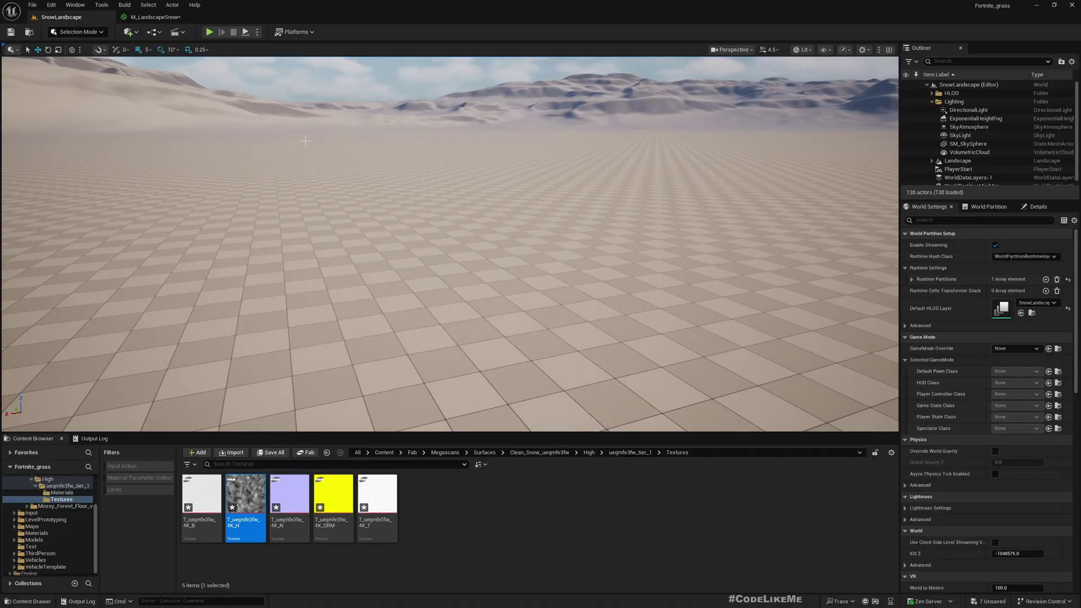
left_click(36, 533)
left_click(377, 498)
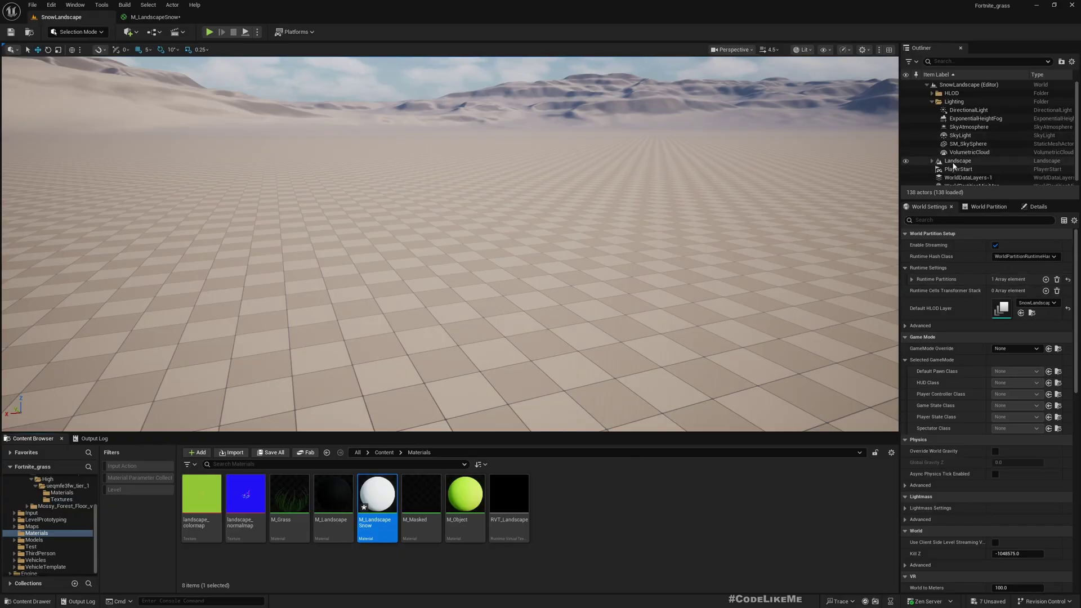
left_click(957, 161)
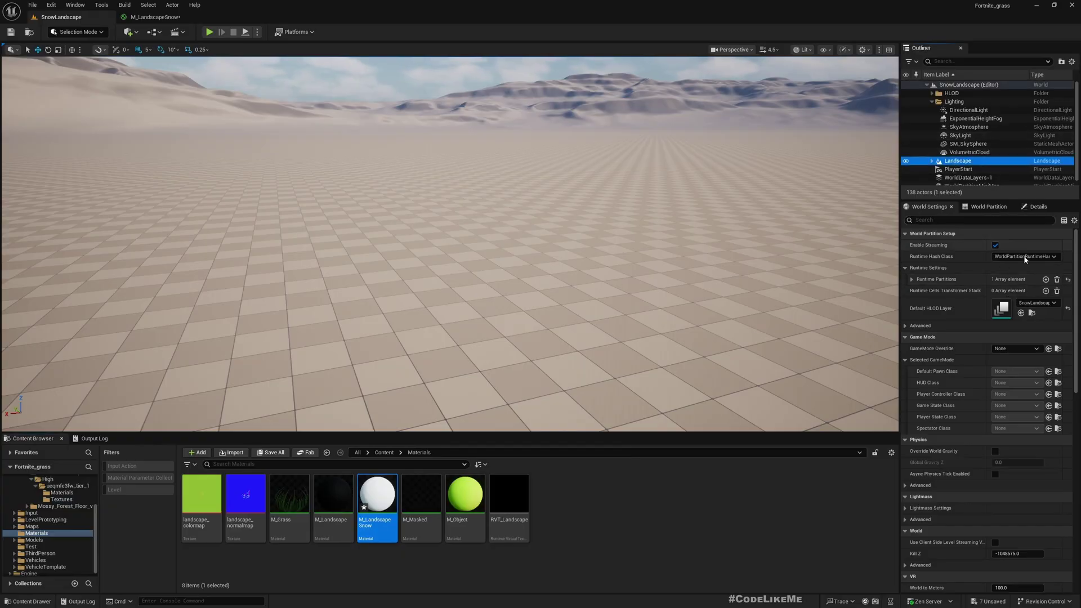
left_click(1037, 207)
scroll(1003, 462, "down", 3)
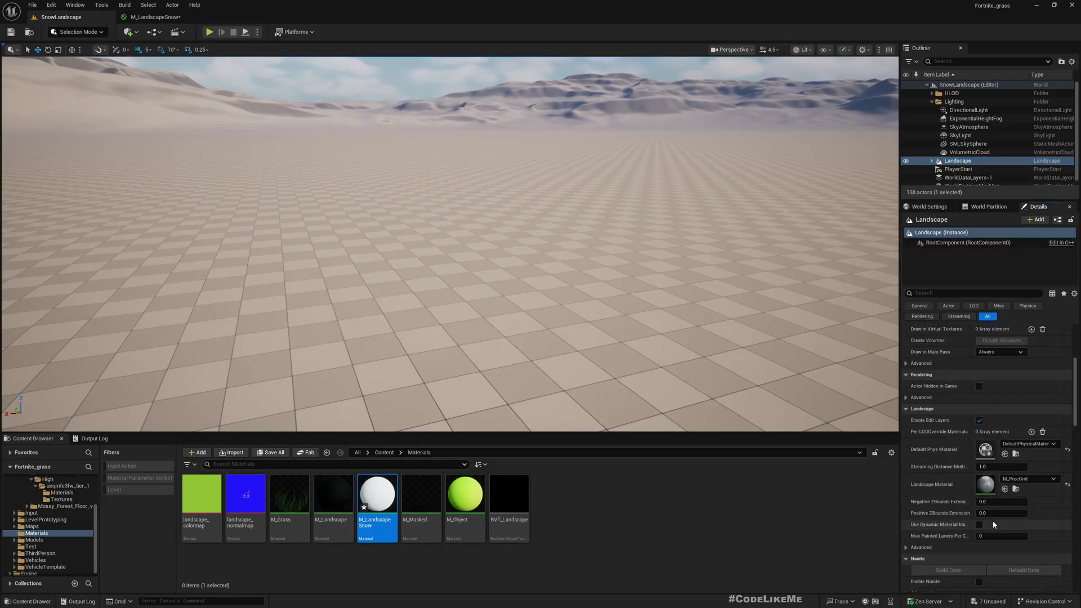
left_click_drag(377, 494, 983, 483)
right_click_drag(551, 309, 499, 313)
key("w")
key("s")
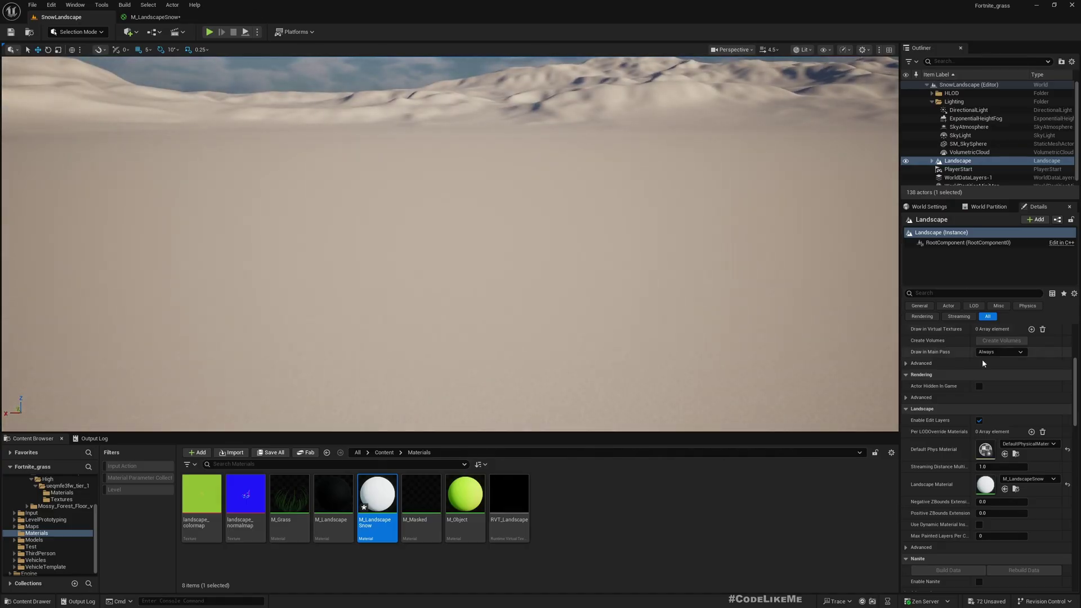
Set the level's GameMode Override to BP_ThirdPersonGameMode in the world settings.
left_click(927, 206)
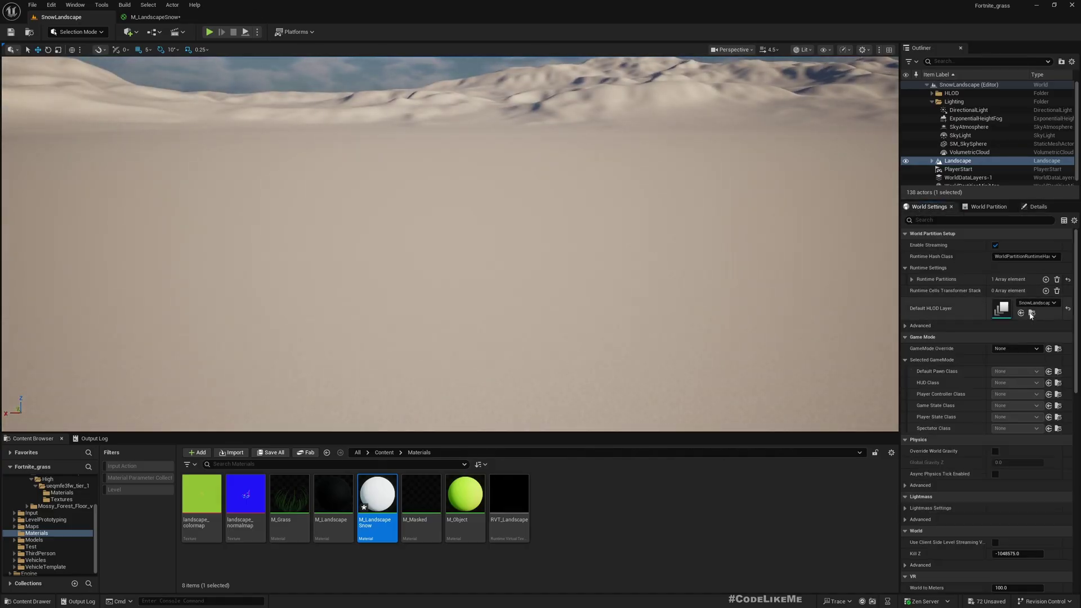
left_click(1006, 349)
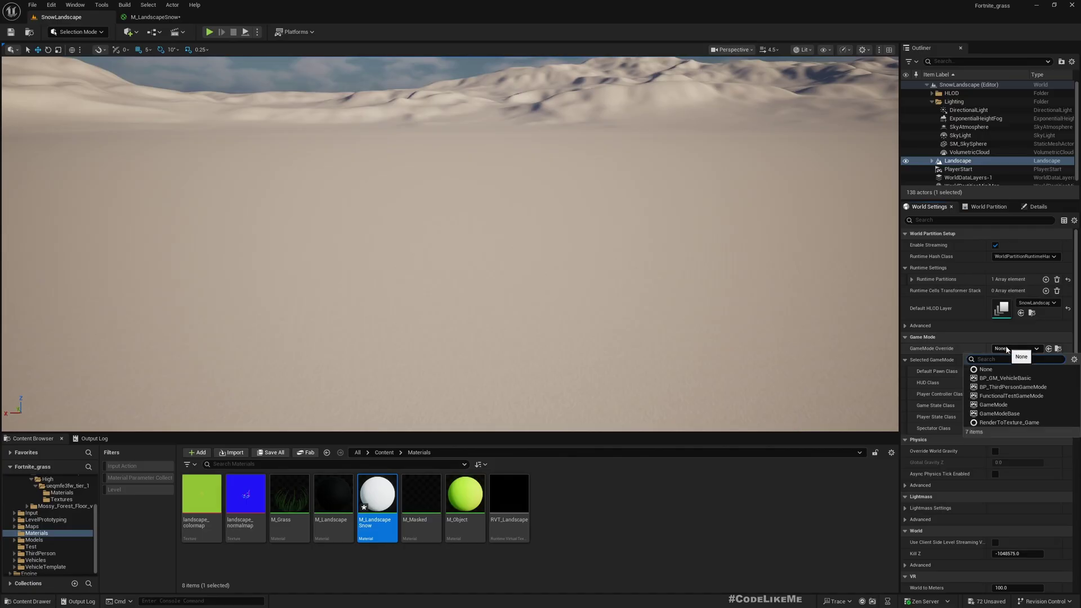
left_click(999, 387)
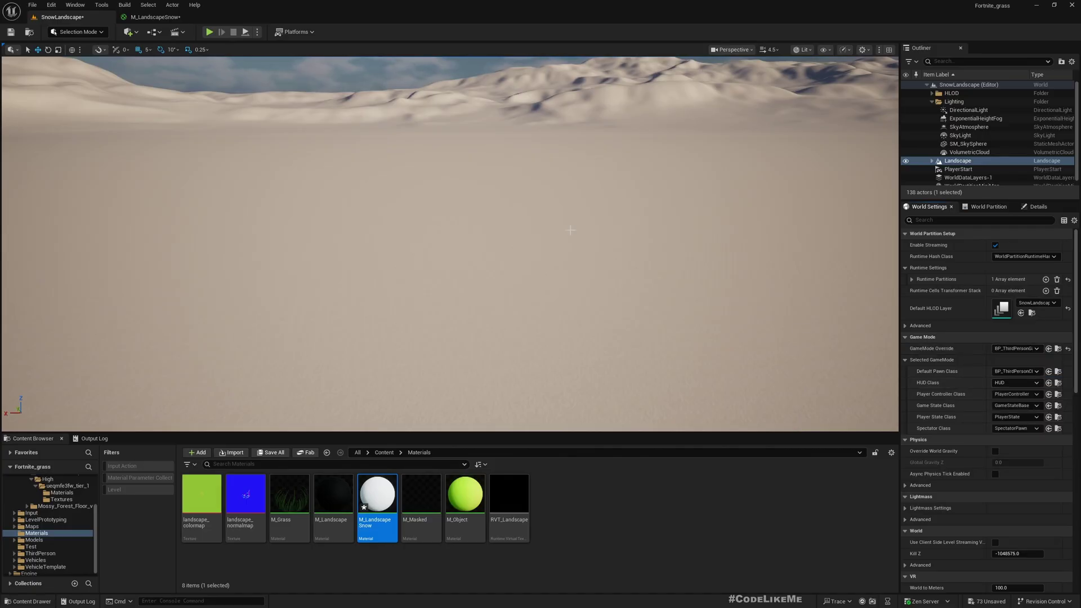
Play the level full screen, run the character across the snow to check the surface, and return to the editor.
right_click_drag(567, 232, 568, 246)
key("F11")
key("alt+p")
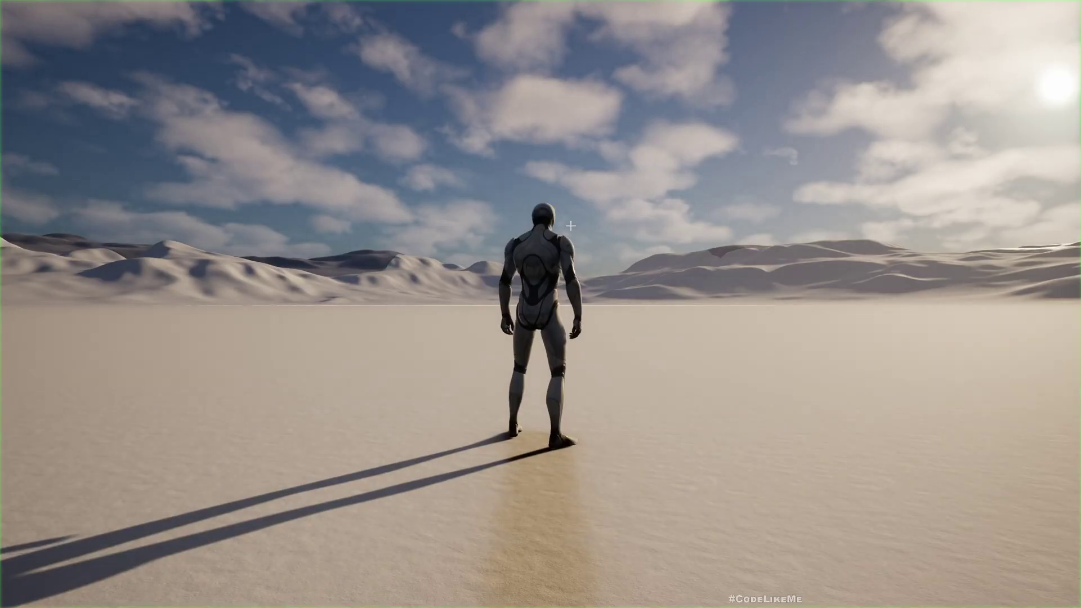
left_click(571, 225)
key("w")
key("d")
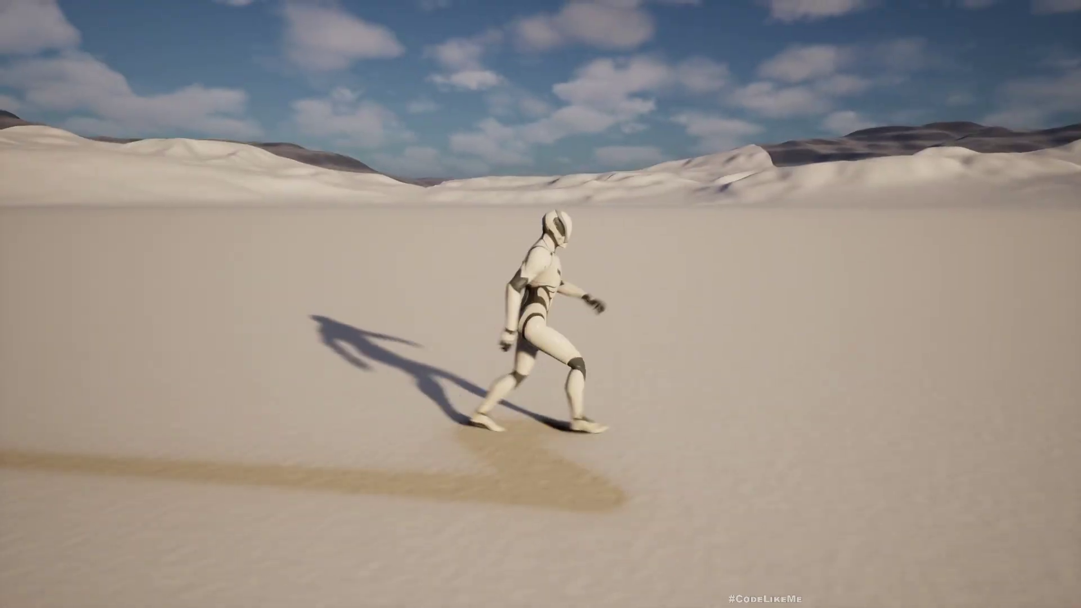
key("s")
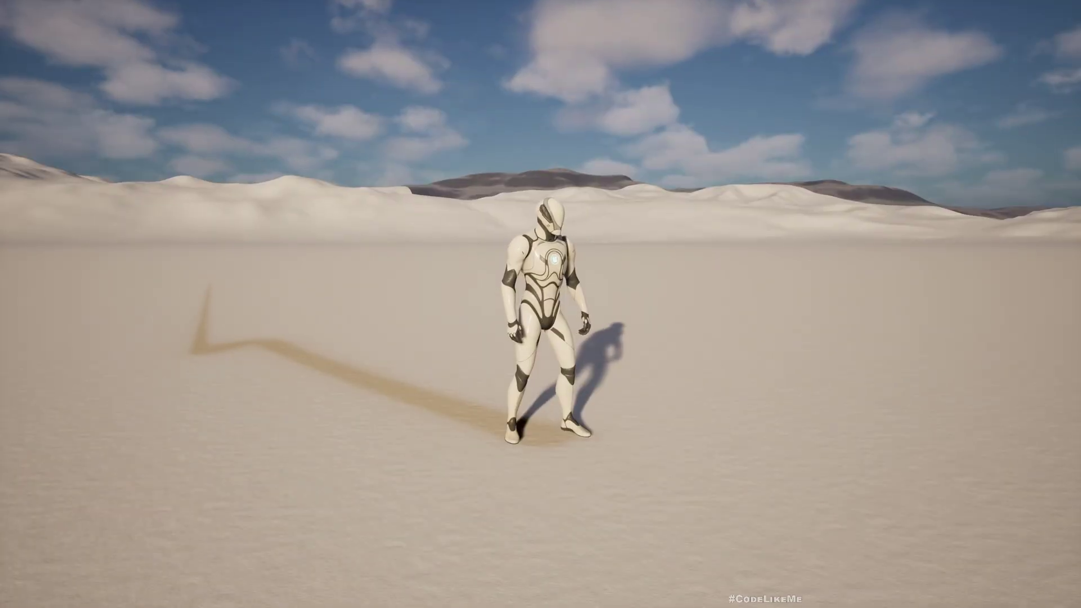
key("Escape")
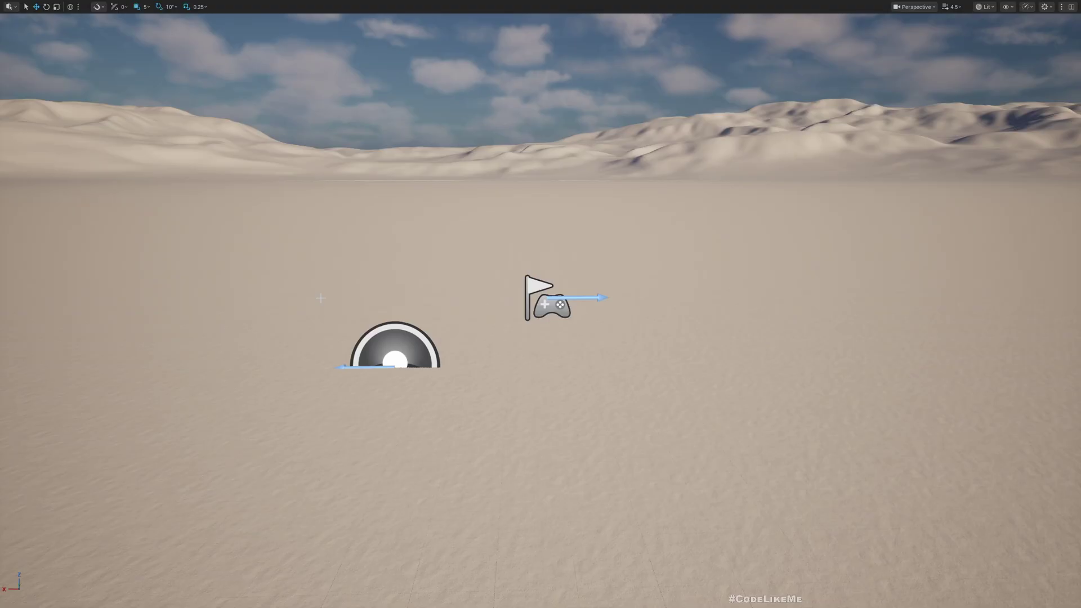
right_click_drag(321, 298, 343, 287)
key("F11")
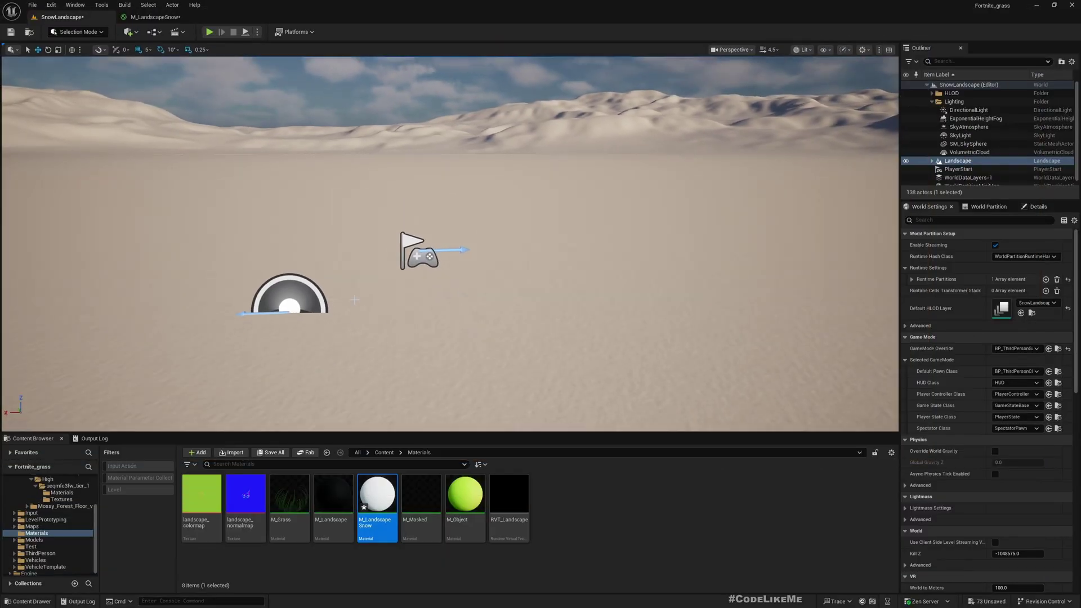
Enable Nanite on the Landscape actor, build its Nanite data and inspect the displaced ground.
middle_click_drag(355, 299, 362, 287)
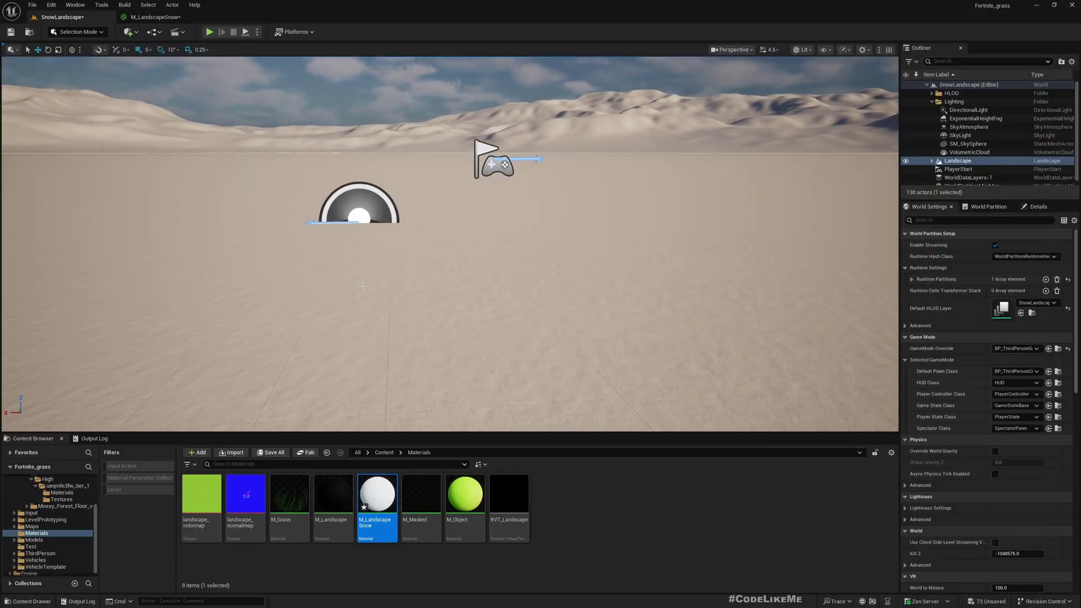
mouse_move(426, 310)
right_mouse_down()
mouse_move(432, 296)
mouse_move(440, 302)
right_mouse_up()
key("e")
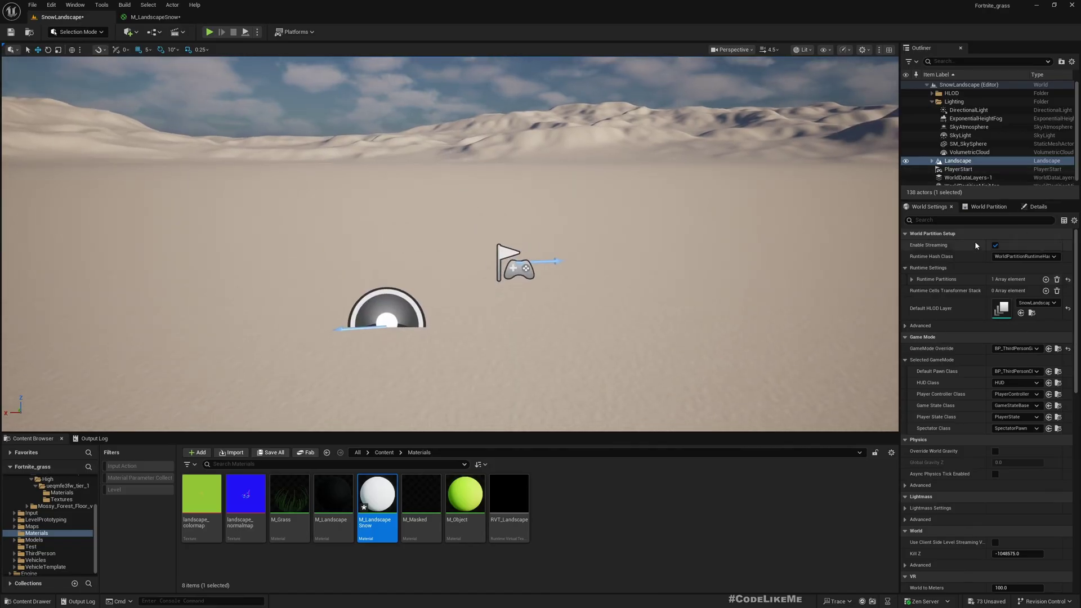
left_click(1035, 207)
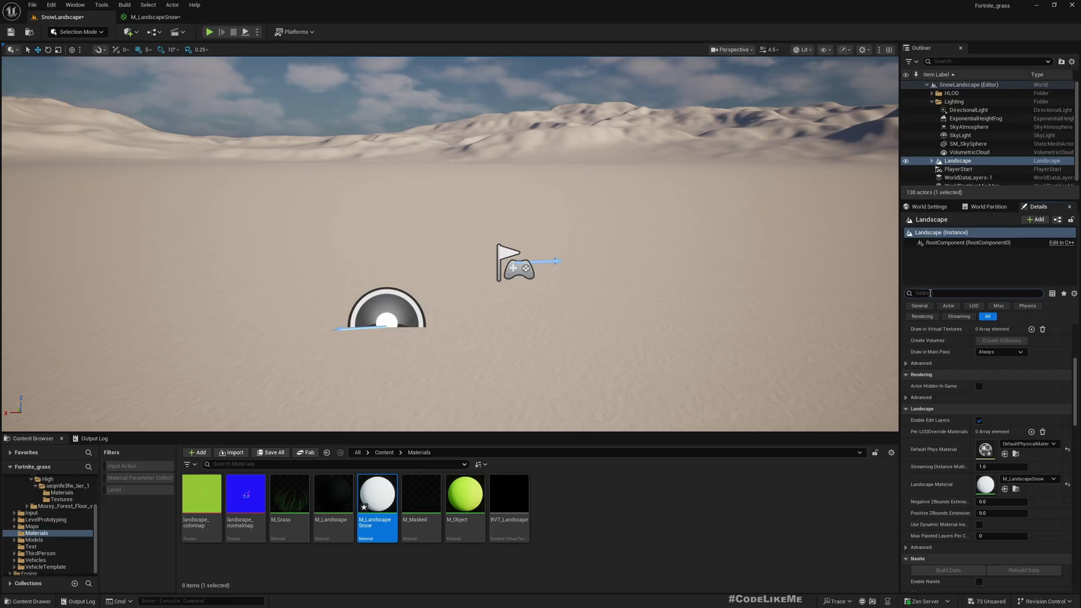
left_click(929, 294)
type("nani")
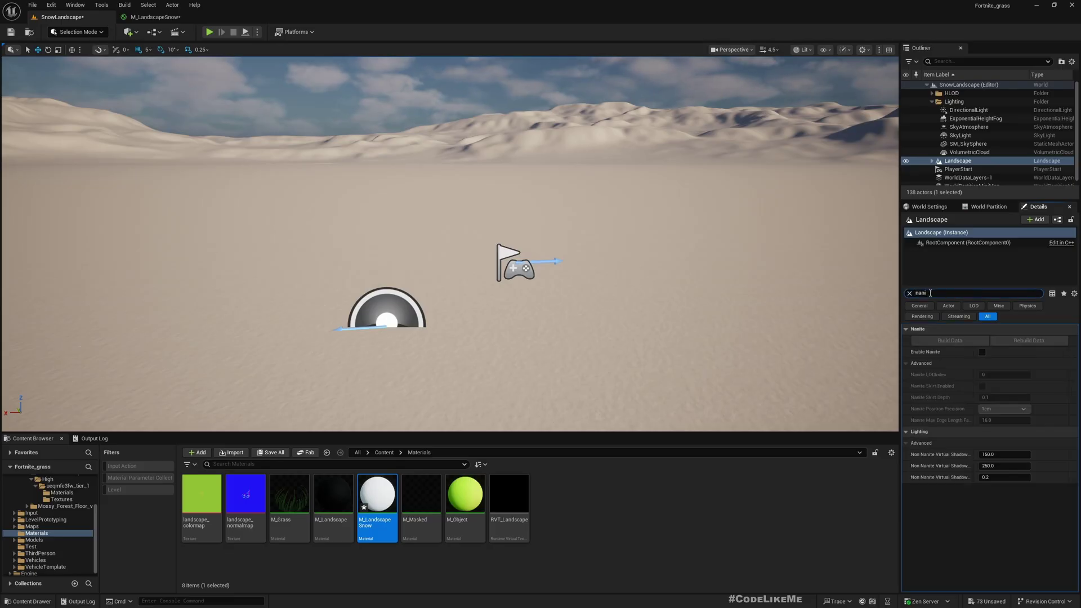
left_click(981, 352)
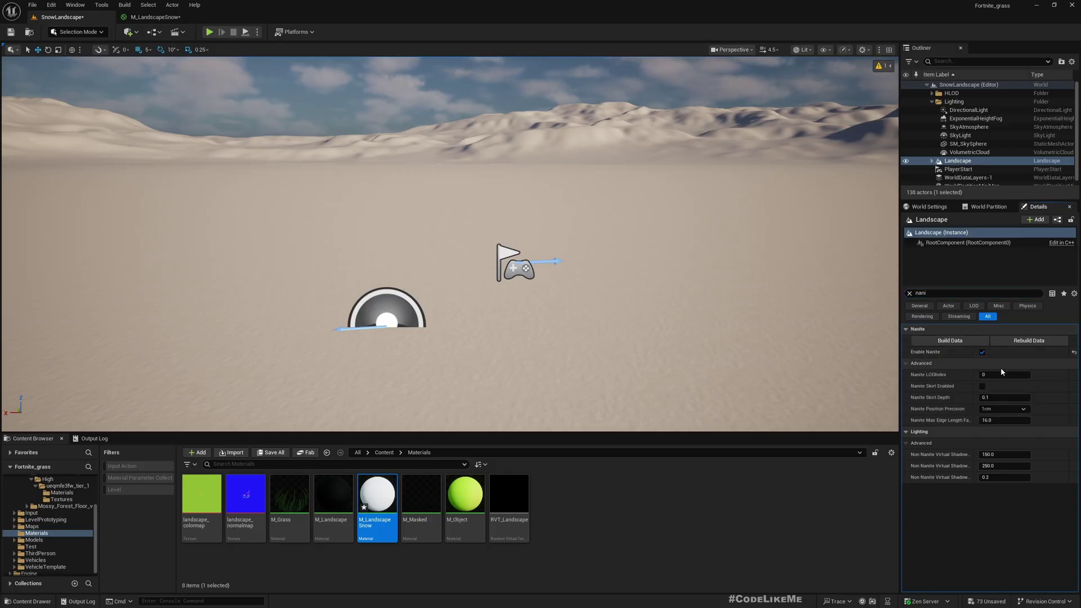
left_click(955, 341)
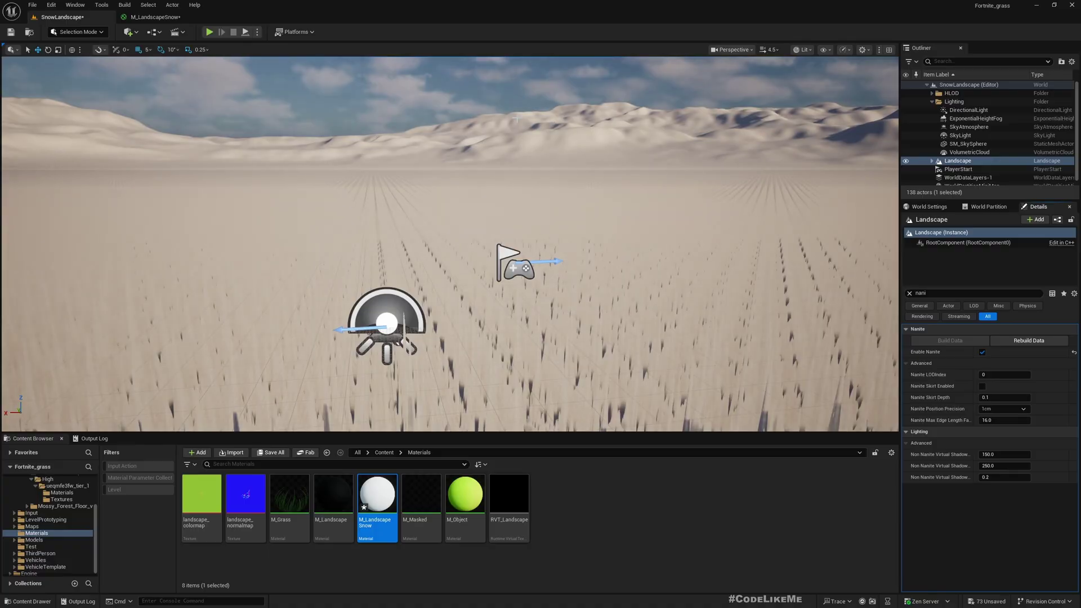
middle_click_drag(450, 242, 515, 312)
right_click_drag(478, 264, 479, 248)
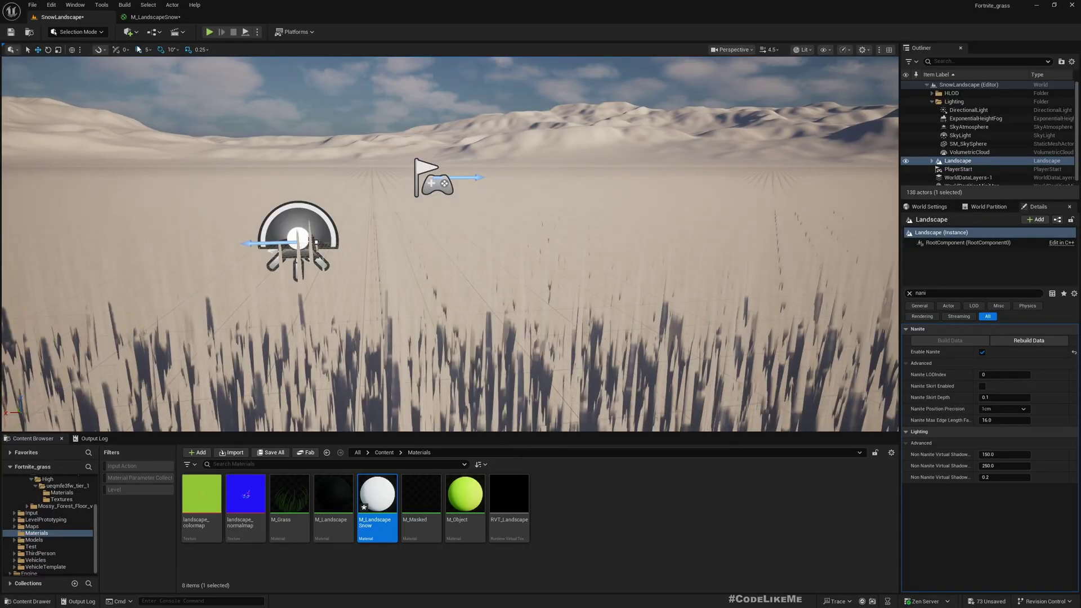
Set the Nanite displacement Magnitude of M_LandscapeSnow to 0.5 and apply the material.
left_click(143, 18)
right_click_drag(314, 414, 331, 356)
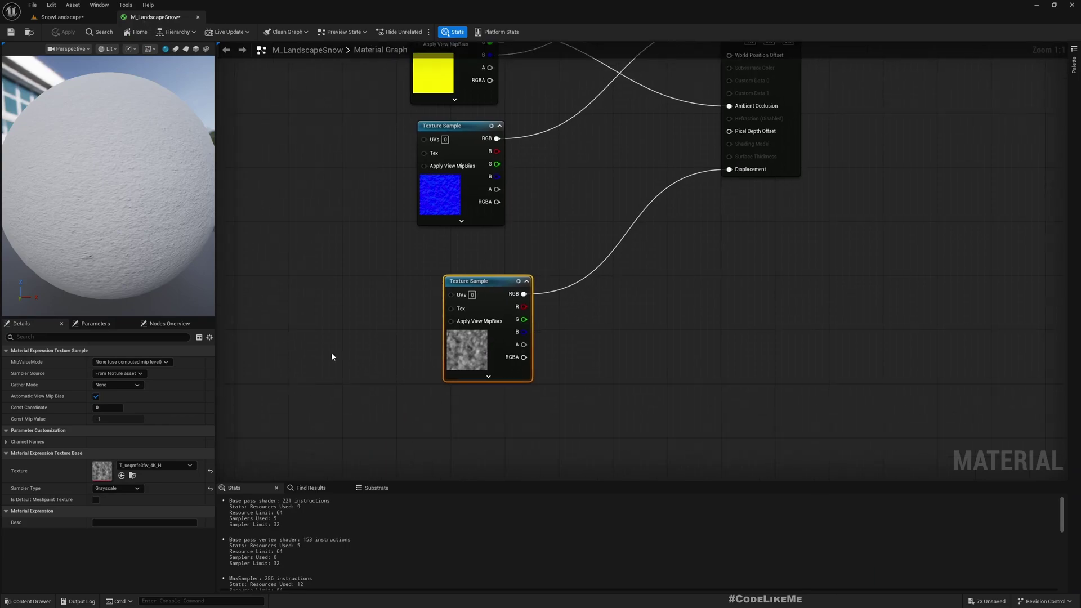
left_click(454, 232)
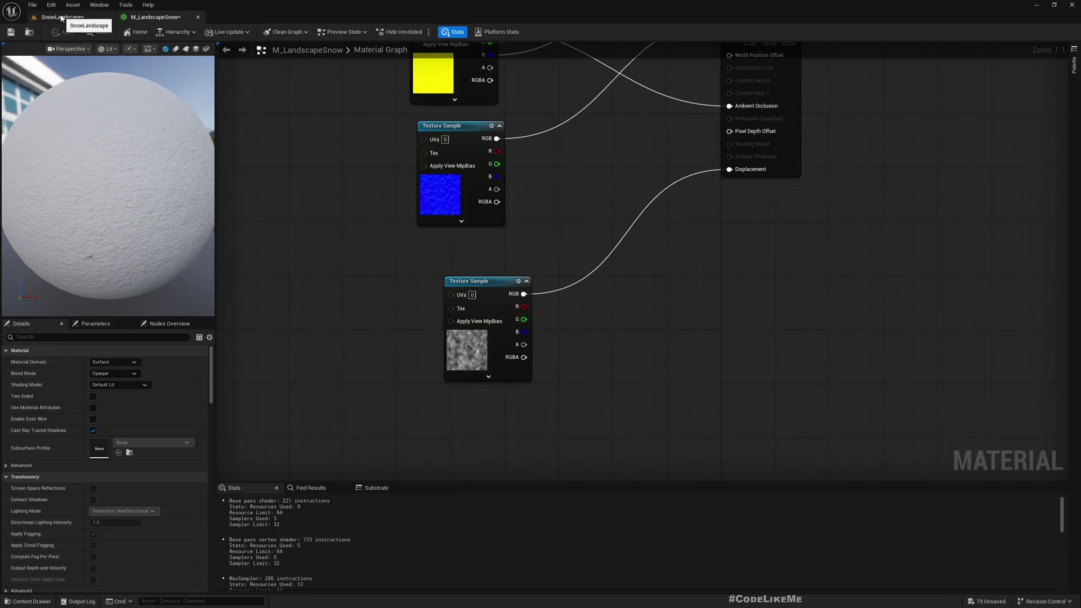
scroll(133, 437, "down", 5)
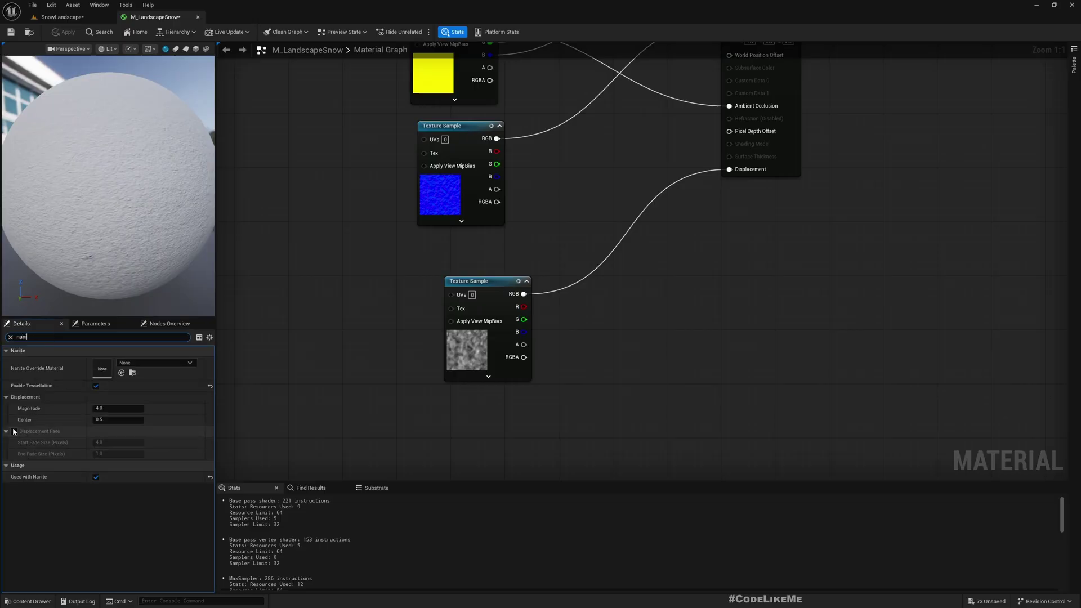
left_click(128, 407)
type(".5")
key("Return")
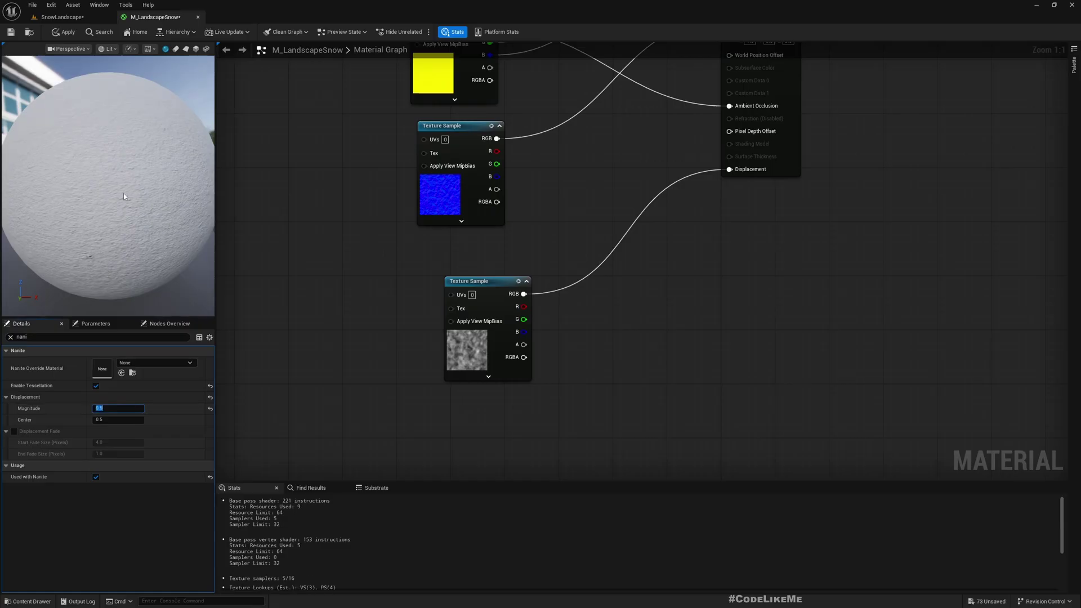
left_click(60, 32)
Inspect the displaced ground in the SnowLandscape level, then play it and walk the character across the snow.
left_click(53, 18)
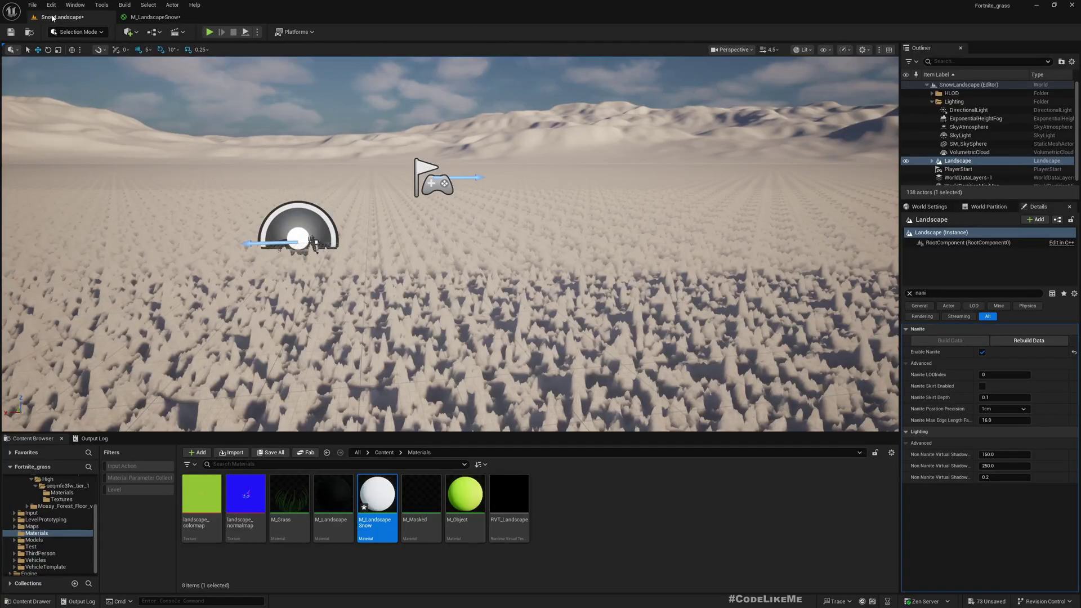
right_click_drag(450, 242, 479, 228)
middle_click_drag(479, 228, 481, 273)
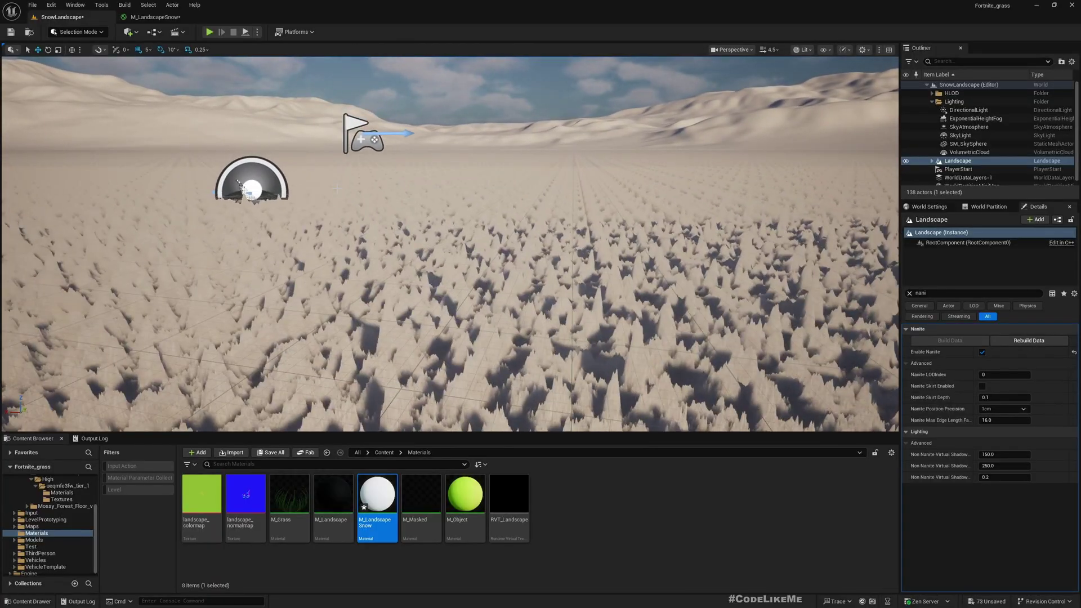
key("alt+p")
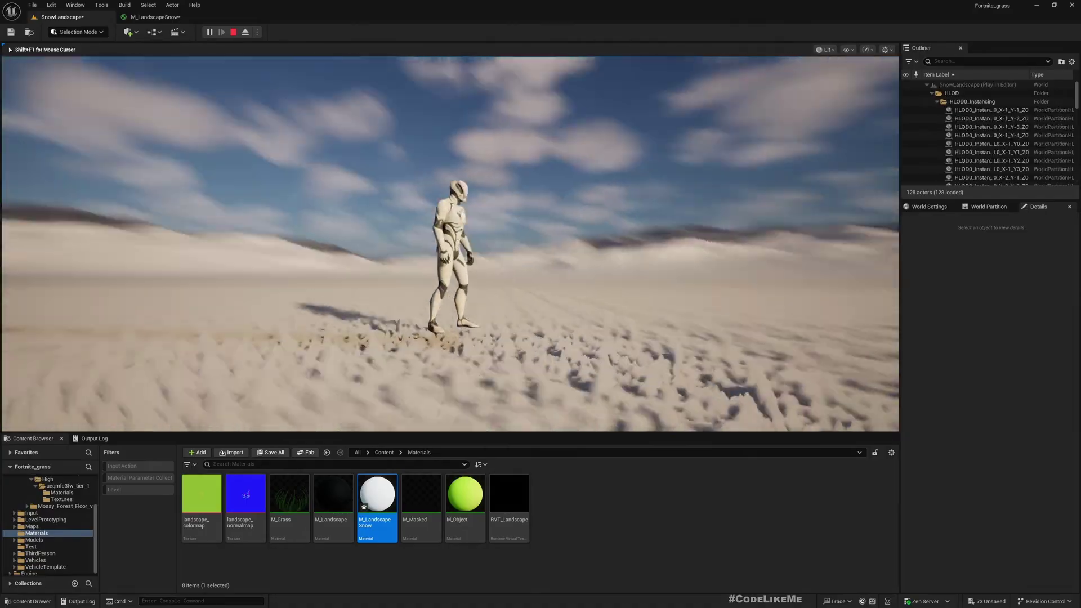
key("w")
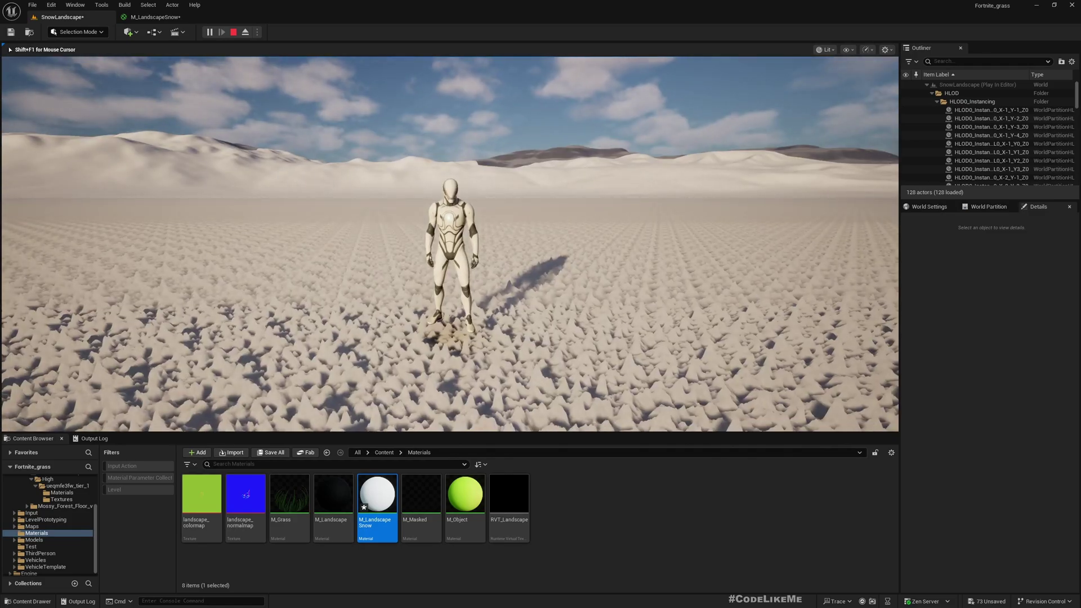
key("w")
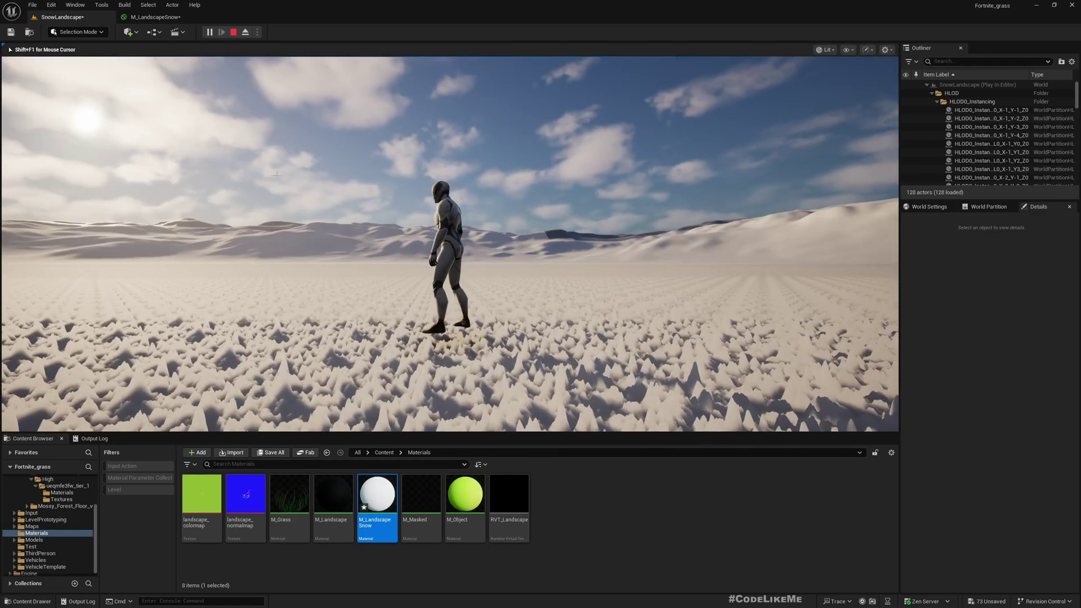
key("Escape")
Set the displacement Center of M_LandscapeSnow to 0.
left_click(155, 17)
left_click(124, 419)
type("0")
key("Return")
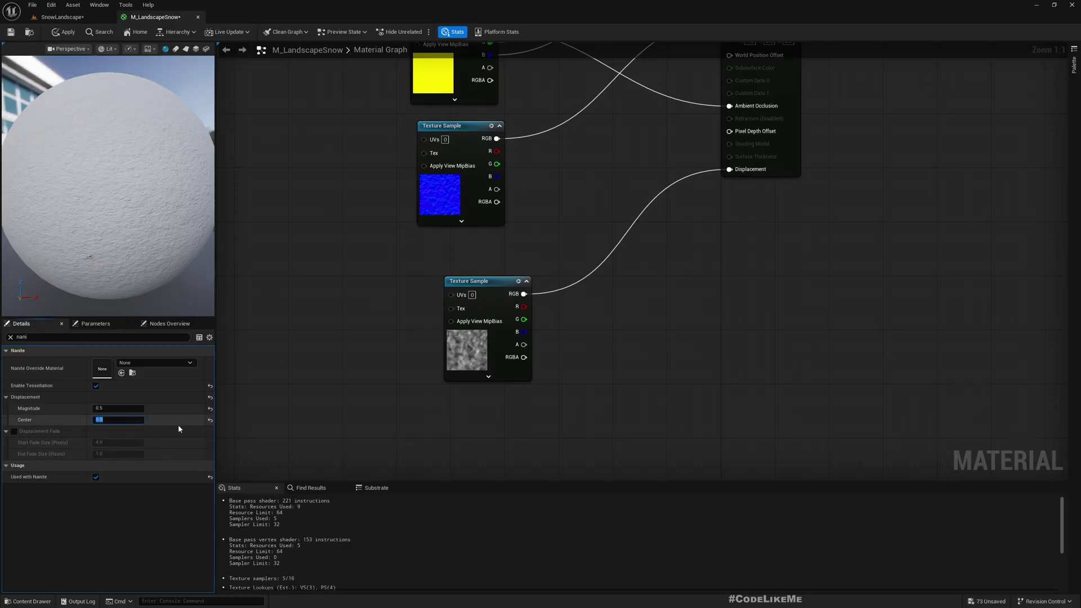
Play the SnowLandscape level again and walk the character to check how its feet meet the displaced snow.
left_click(56, 17)
key("alt+p")
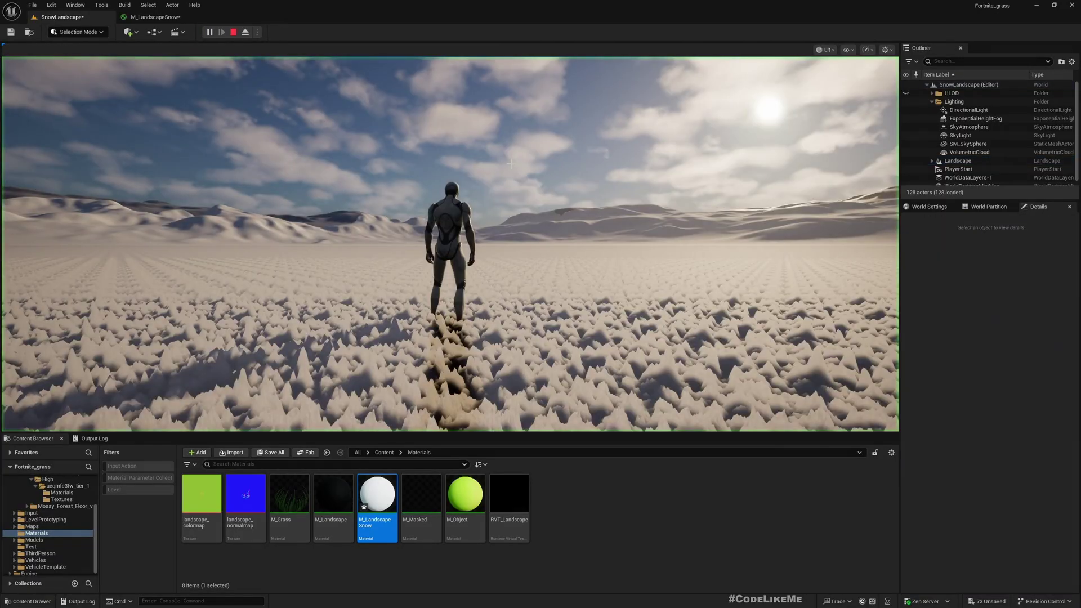
key("w")
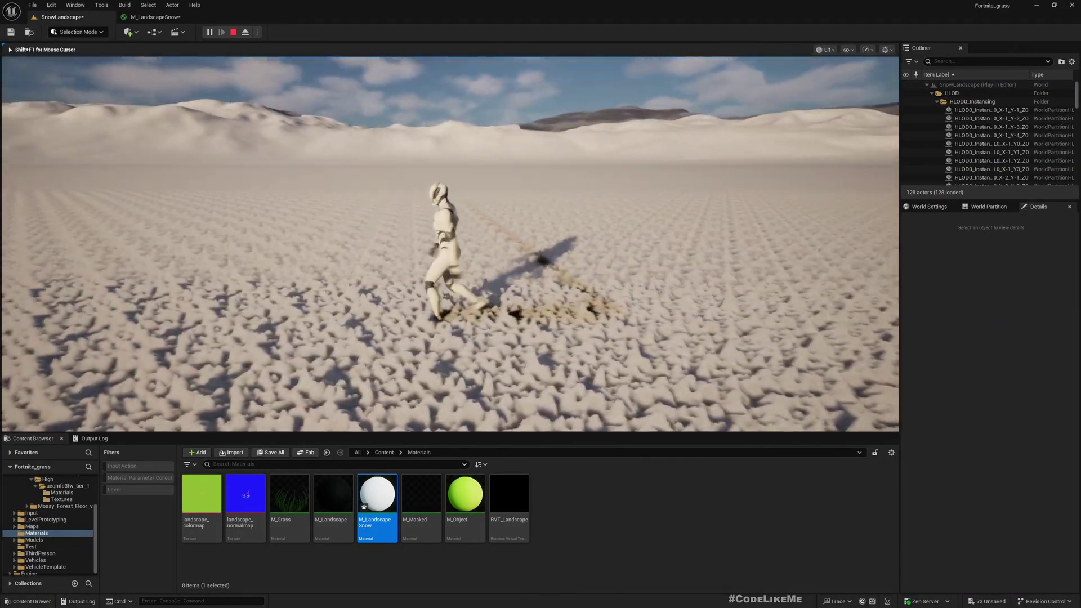
key("d")
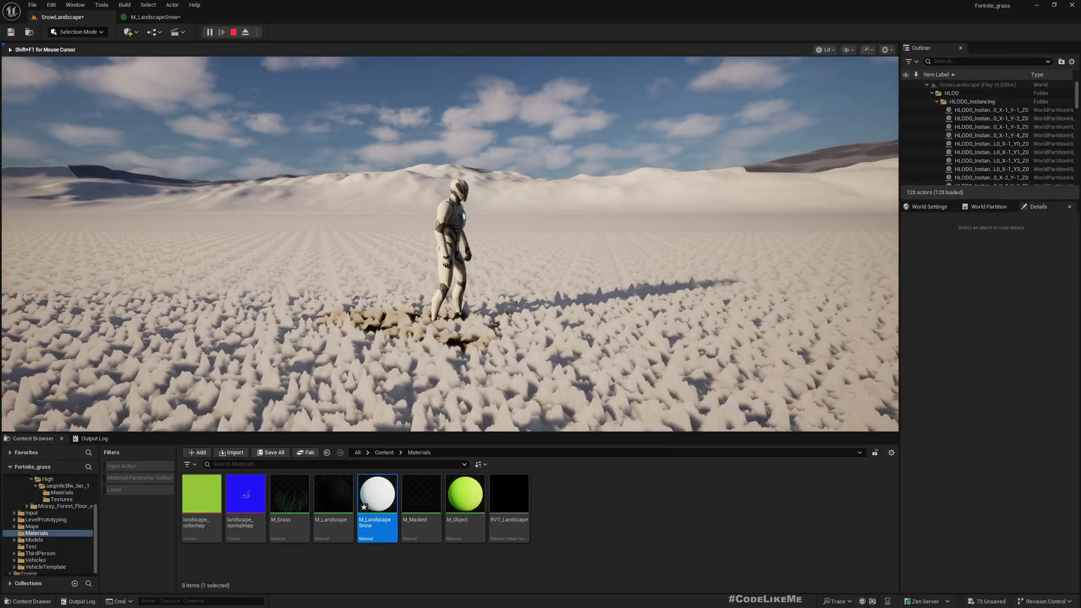
key("Escape")
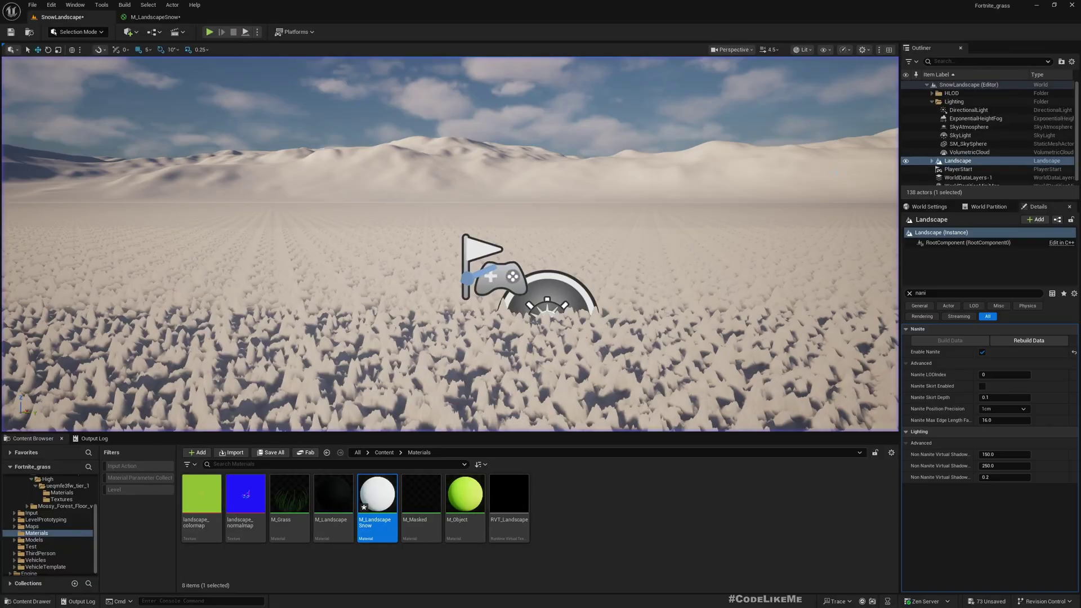
Set the displacement Magnitude of M_LandscapeSnow to 0.1 and apply the material.
left_click(158, 18)
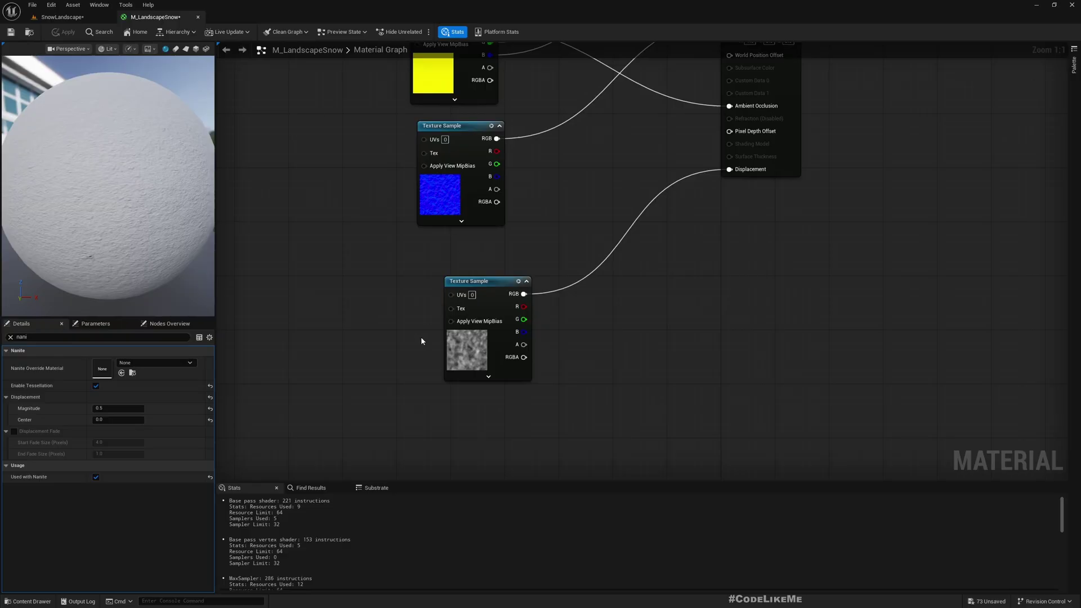
left_click(130, 408)
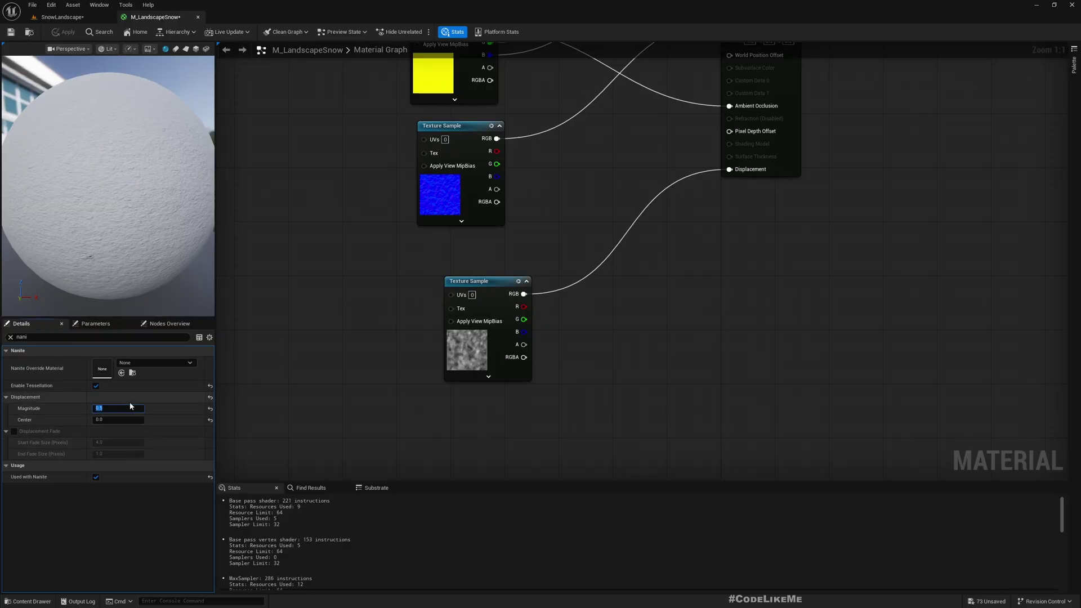
key("Return")
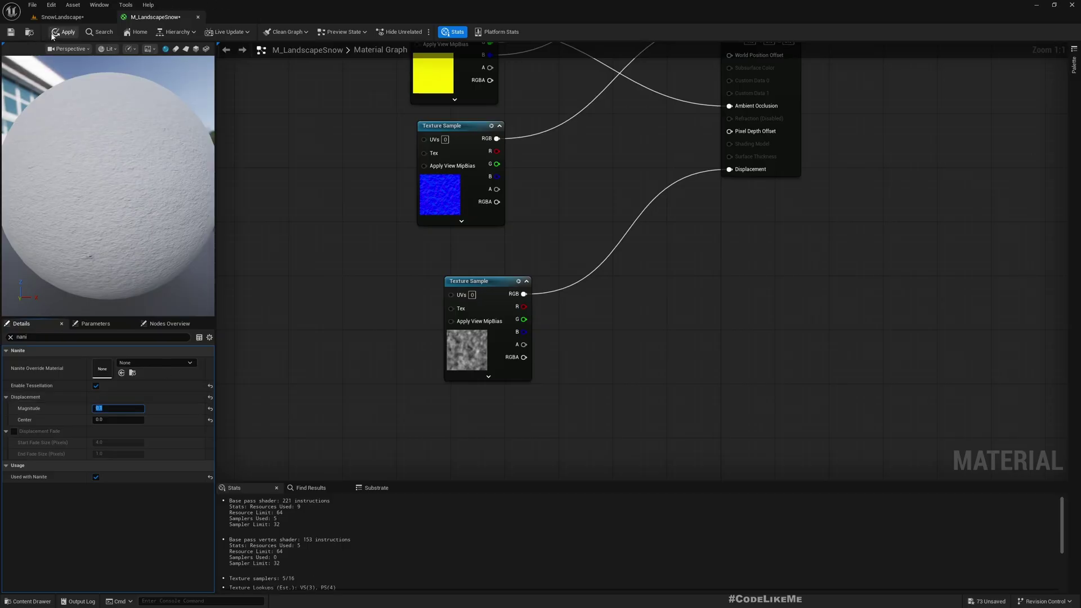
Playtest the SnowLandscape level to check the height of the snow bumps around the character, then stop playing.
left_click(59, 17)
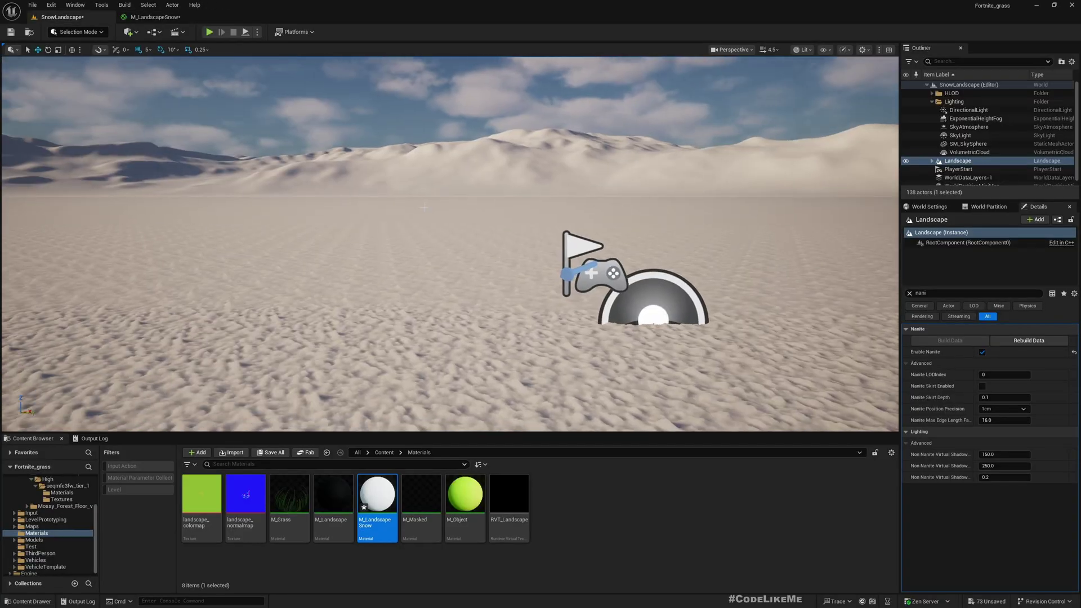
key("alt+p")
key("w")
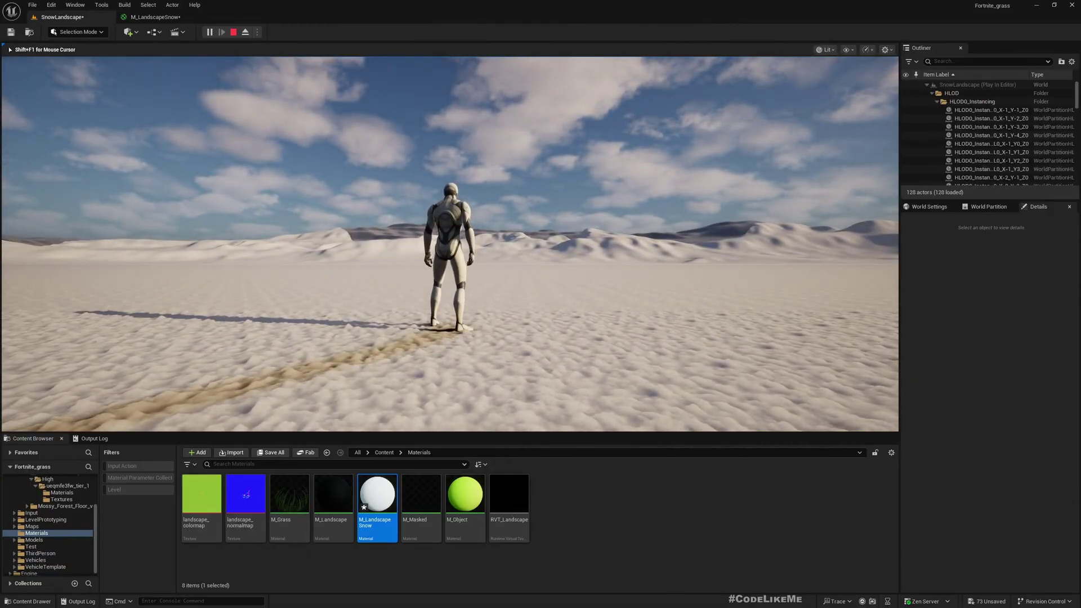
key("Escape")
Add a DistanceToNearestSurface node below the height Texture Sample in the M_LandscapeSnow graph.
left_click(155, 17)
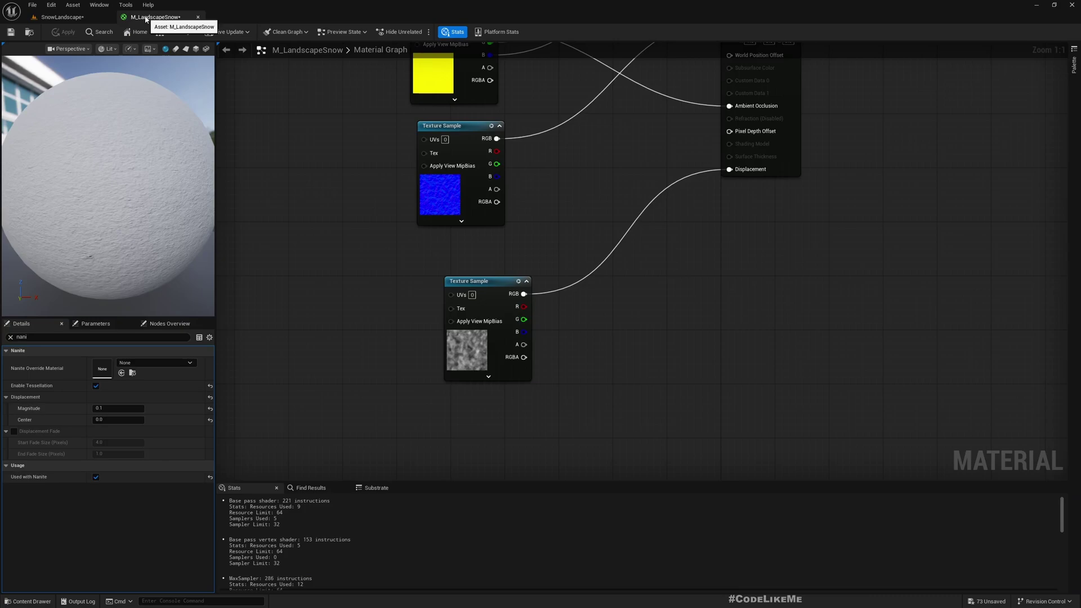
right_click_drag(365, 415, 407, 314)
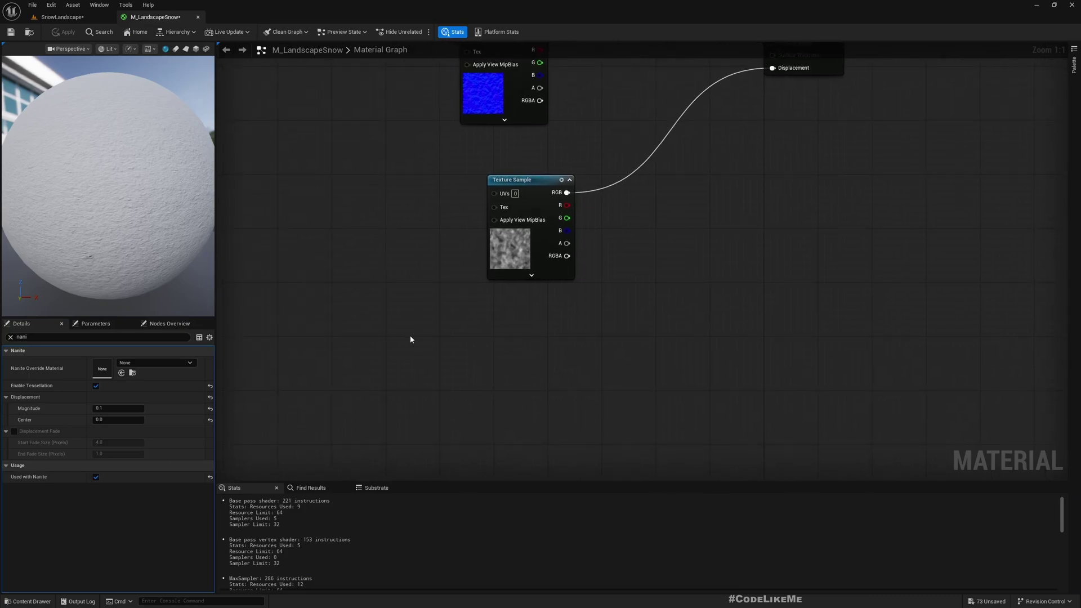
right_click(410, 335)
left_click(408, 365)
right_click(409, 365)
type("distance")
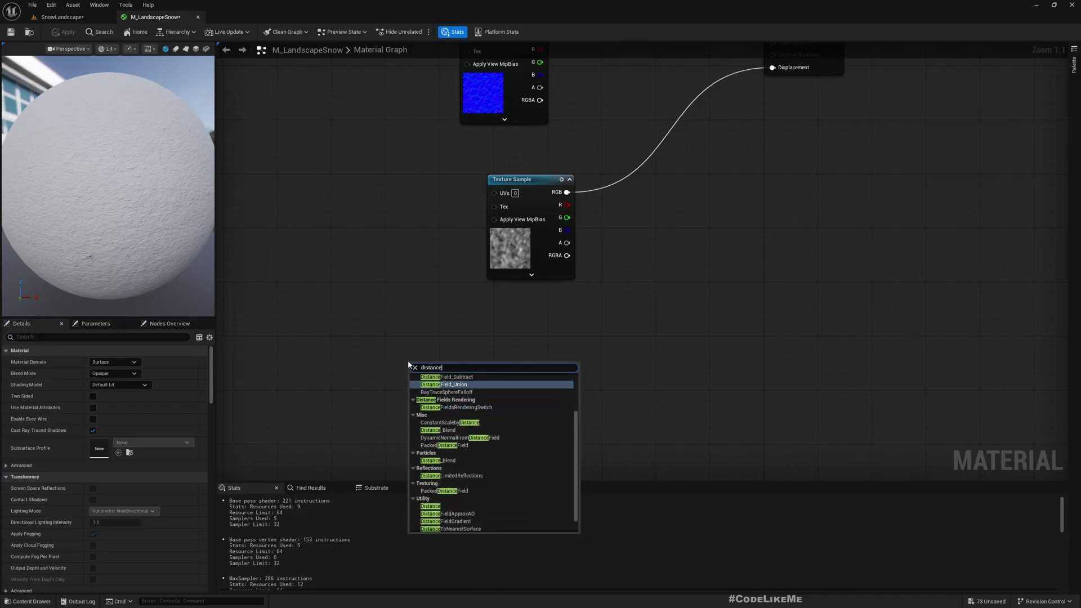
type(" to")
key("Return")
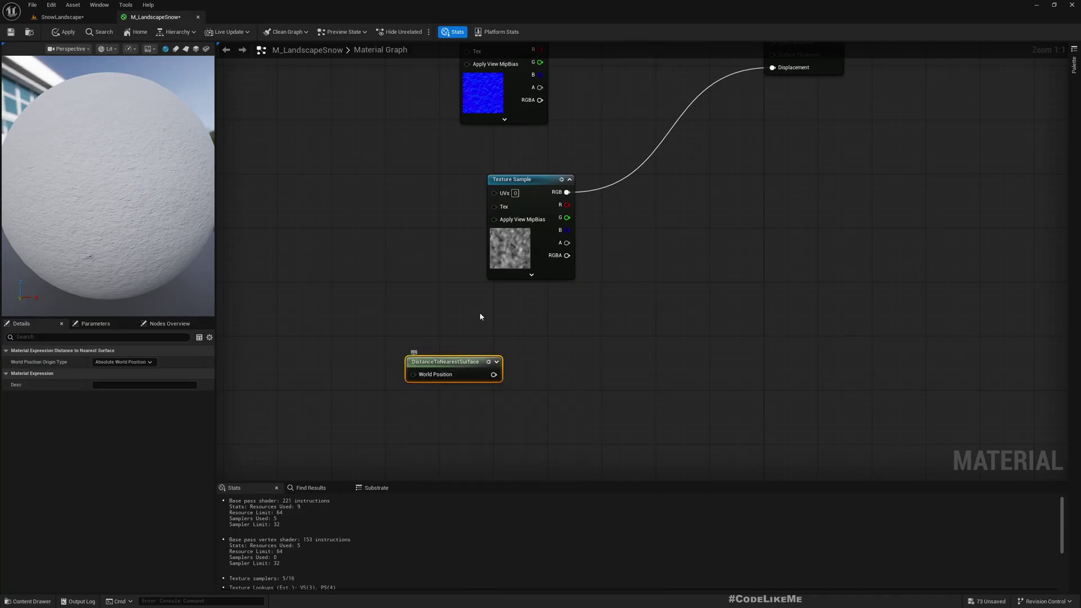
Feed the DistanceToNearestSurface output into input A of a new Divide node.
right_click_drag(537, 399, 485, 309)
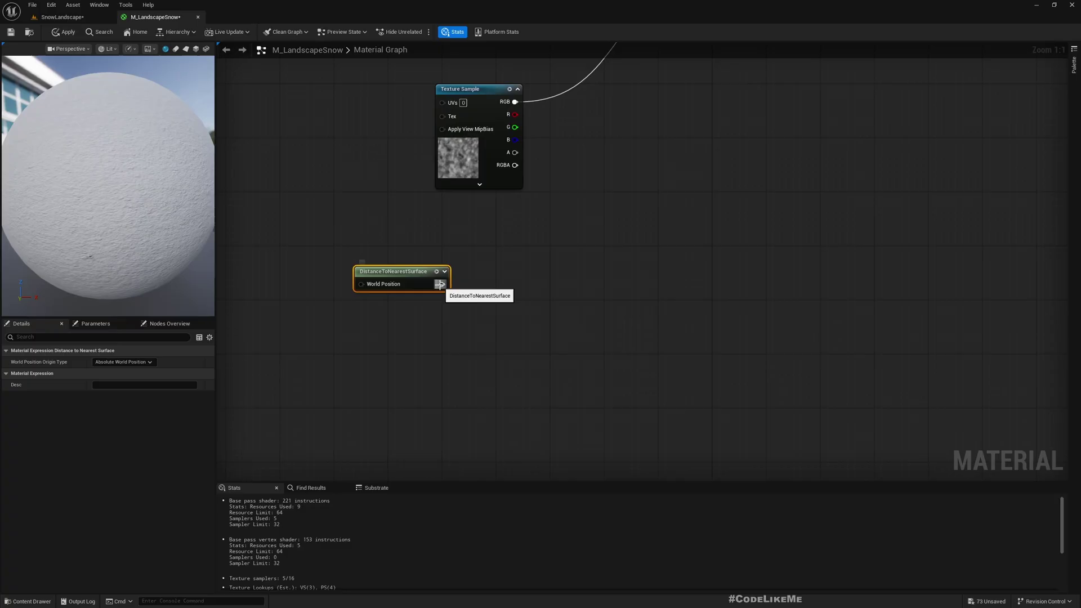
left_click_drag(442, 284, 485, 286)
type("divide")
key("Return")
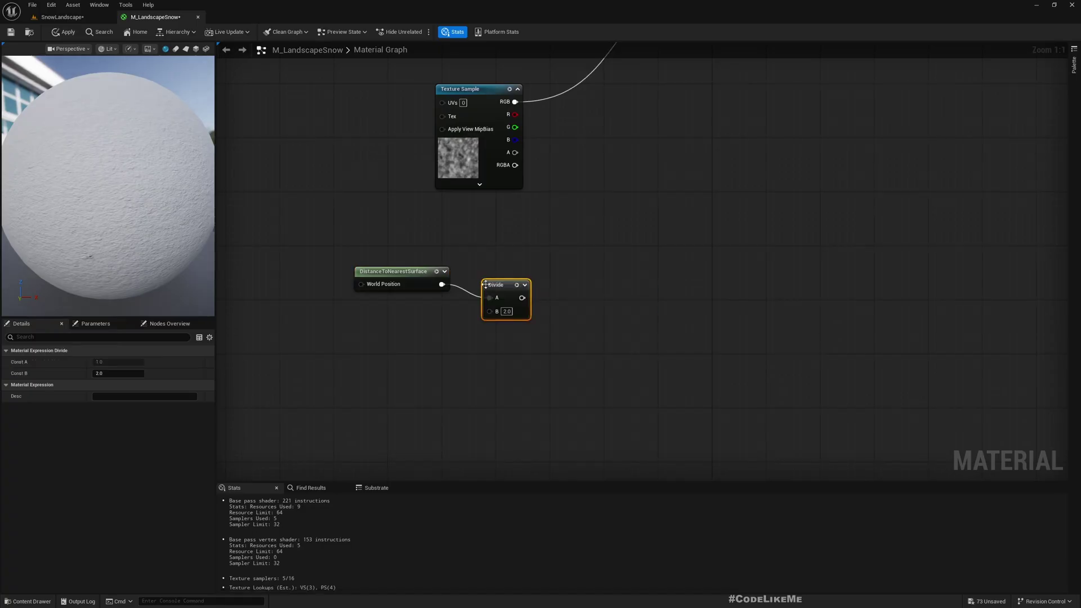
Promote the Divide node's B input to a parameter named DistanceFieldRange, place it below DistanceToNearestSurface and set its default value to 10.
mouse_move(489, 311)
left_mouse_down()
mouse_move(475, 335)
mouse_move(477, 327)
left_mouse_up()
key("Escape")
right_click(485, 312)
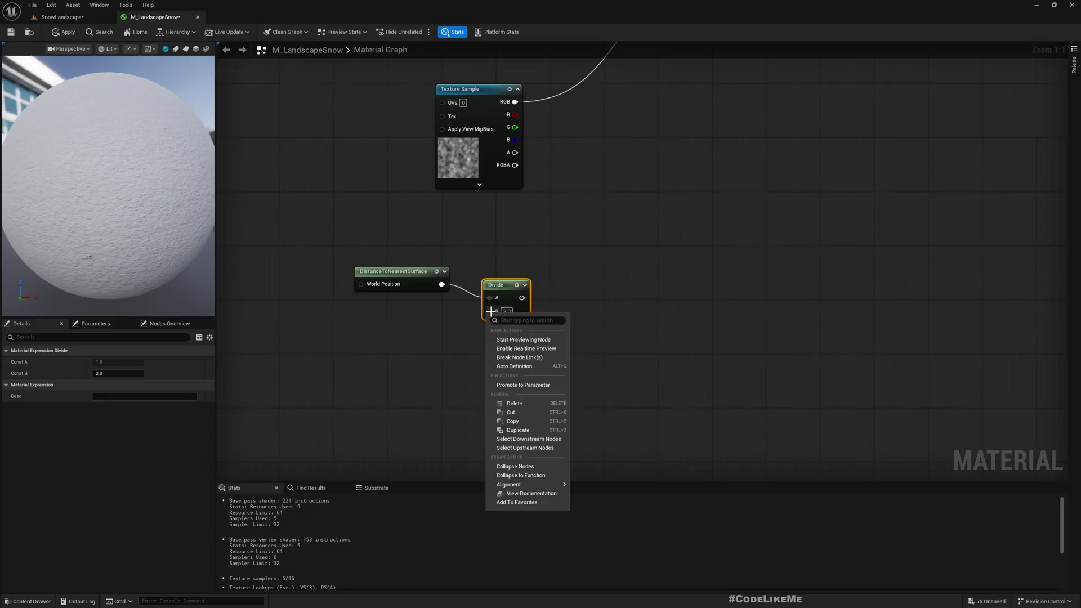
left_click(529, 386)
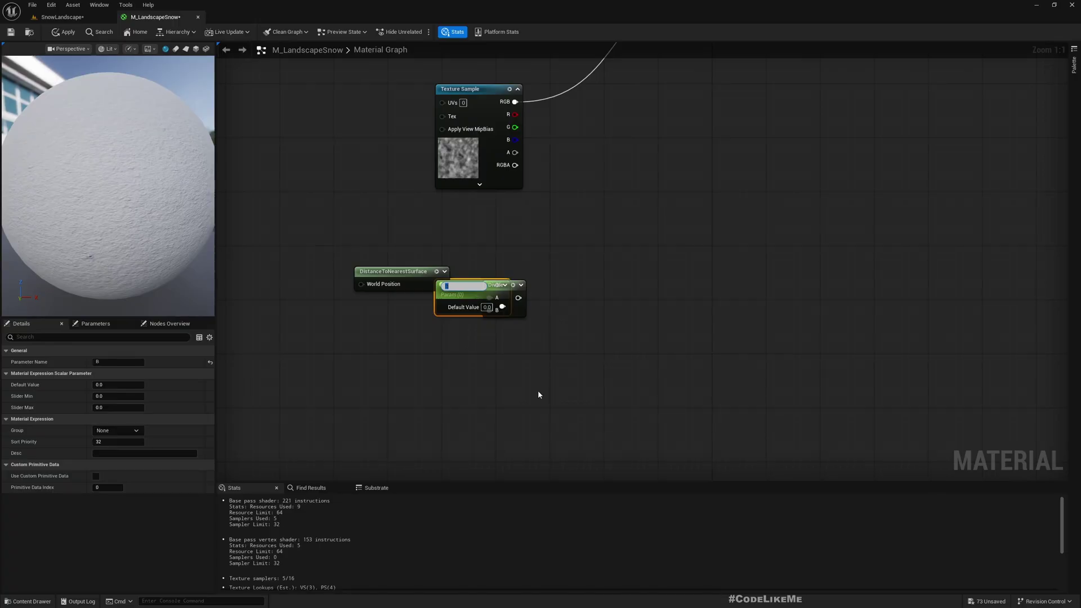
type("Range")
type("Distance")
type("Field")
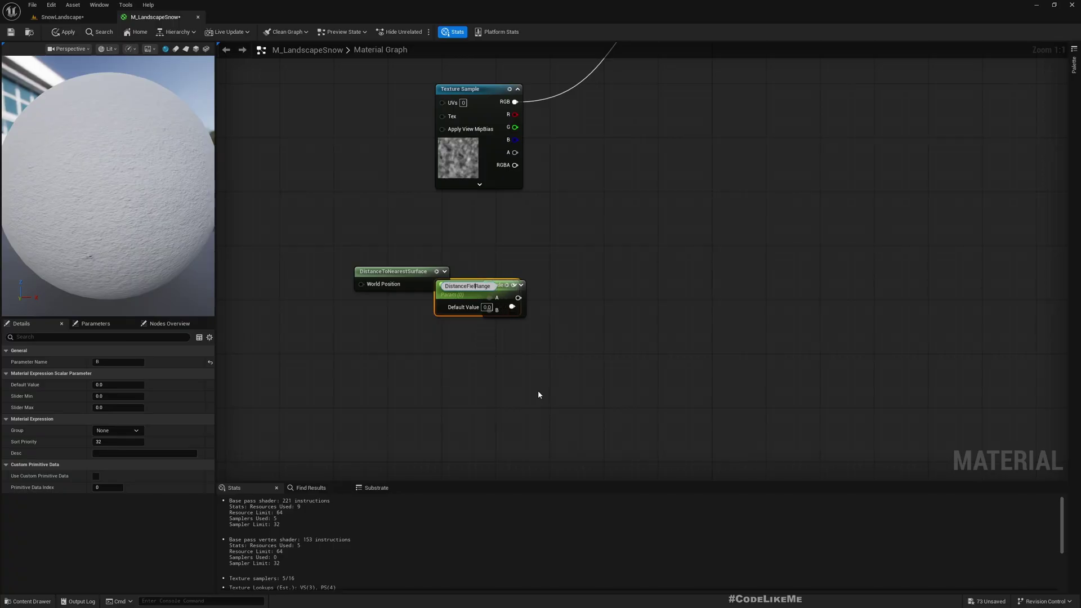
left_click_drag(466, 286, 405, 334)
key("Return")
left_click_drag(497, 309, 409, 350)
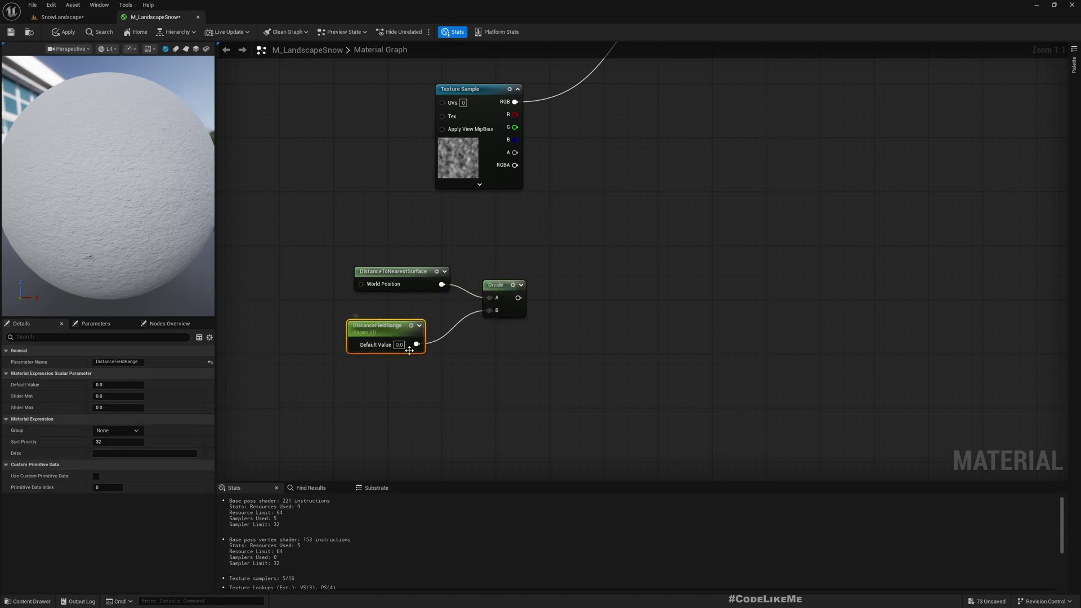
key("Return")
left_click_drag(418, 405, 418, 405)
Connect the Divide output to a new Clamp node and straighten the connections along the distance node chain.
right_click_drag(596, 294, 416, 337)
scroll(442, 317, "down", 2)
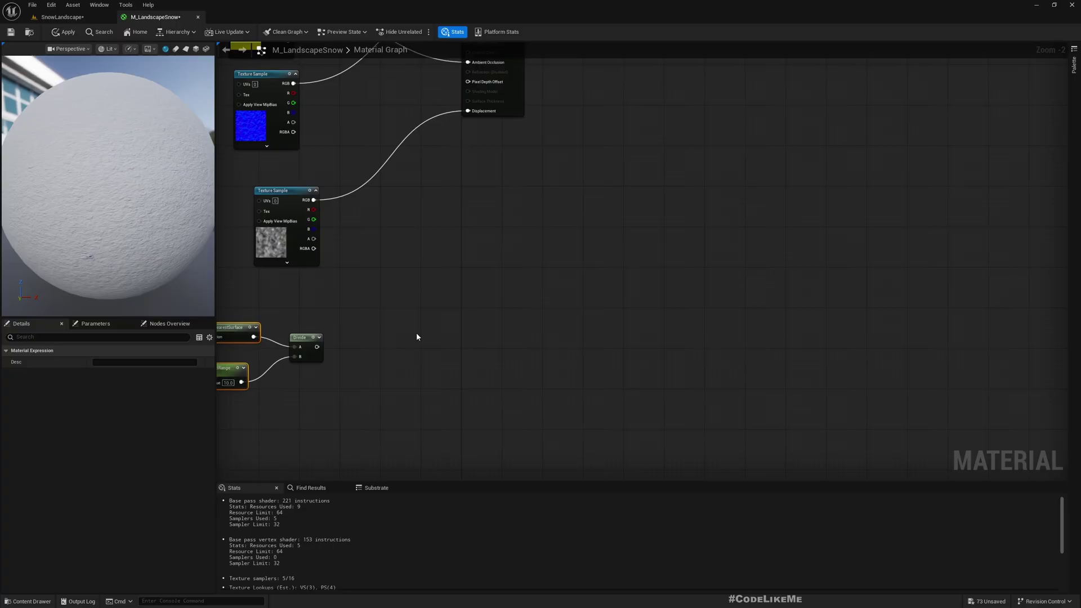
left_click_drag(361, 353, 360, 354)
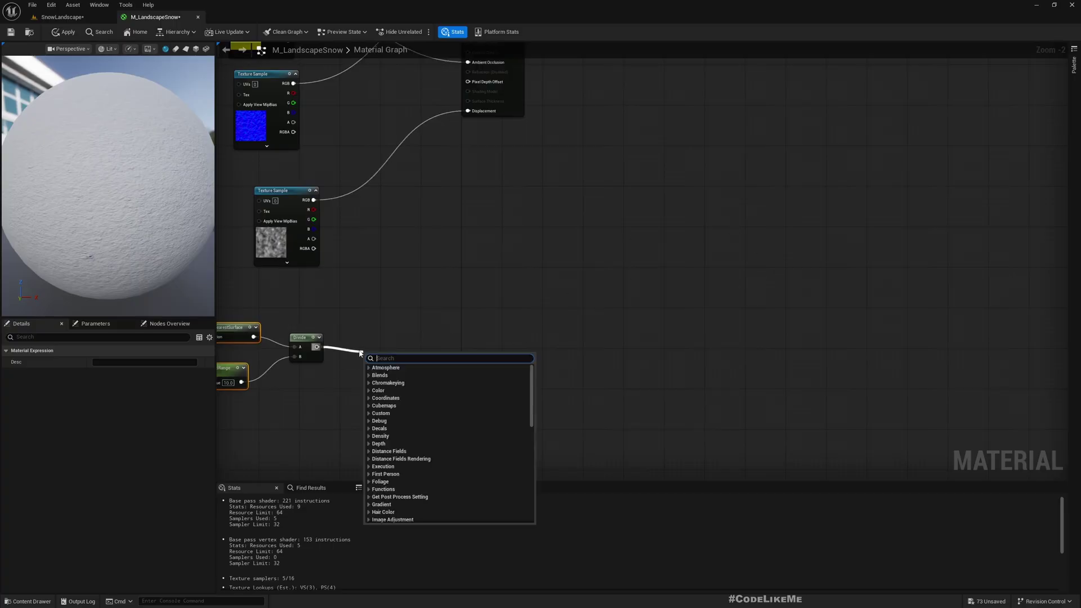
type("clamp")
key("Return")
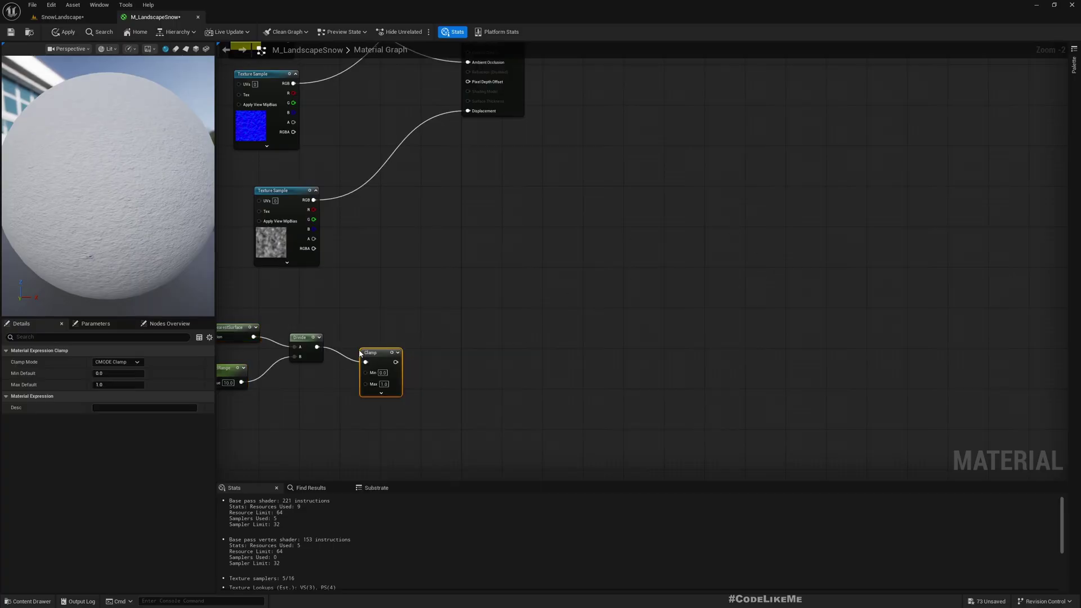
right_click_drag(218, 278, 300, 245)
left_click_drag(486, 329, 488, 328)
key("q")
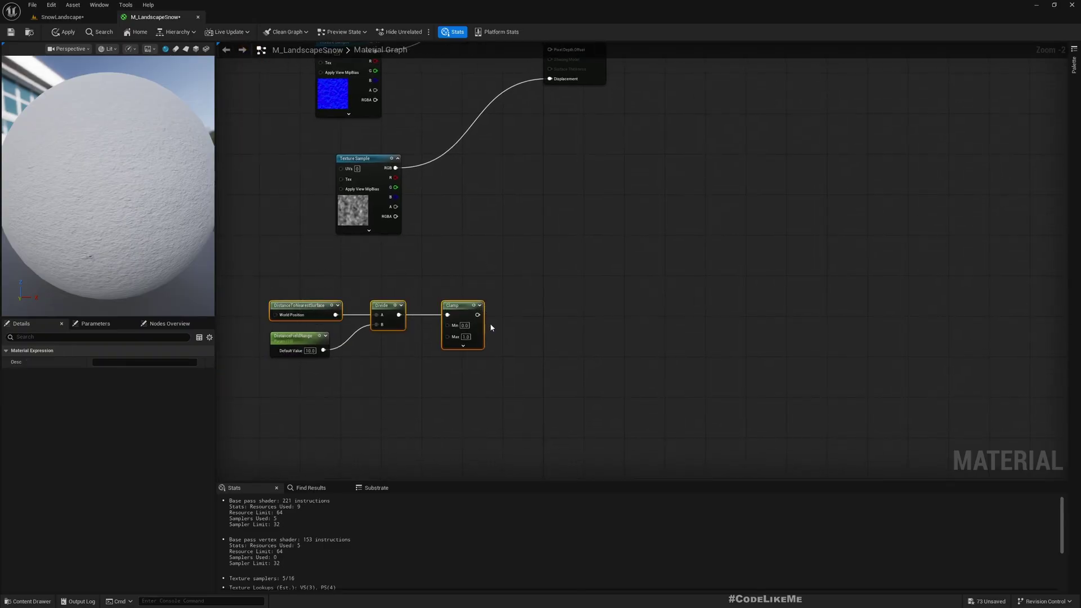
Combine the height texture's RGB and the Clamp output in a new Add node and connect it to the Displacement input.
left_click_drag(400, 169, 531, 231)
type("add")
key("Return")
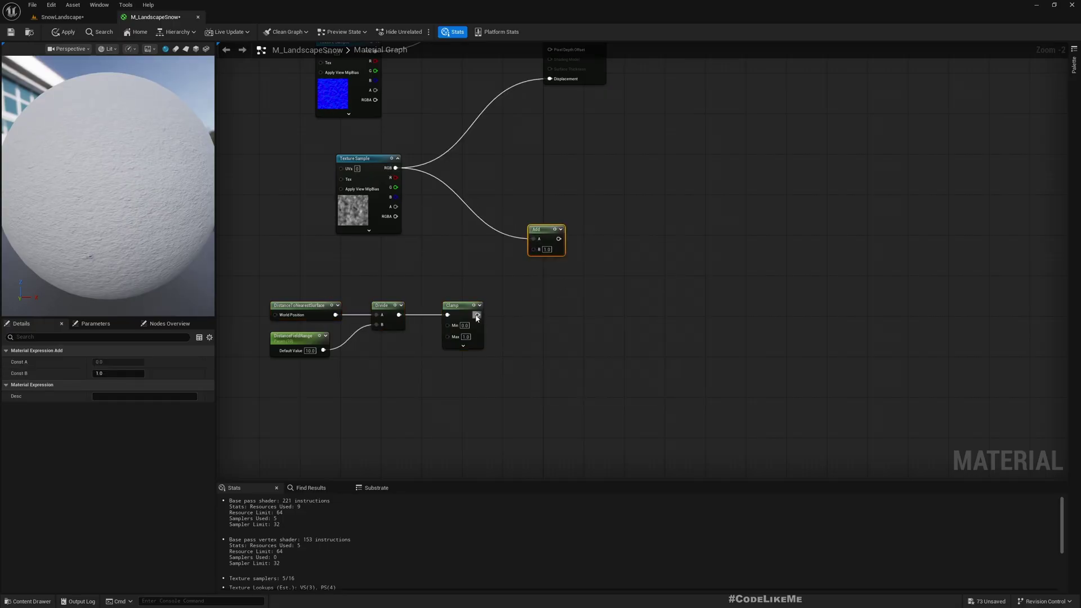
right_click_drag(576, 267, 507, 330)
left_click_drag(482, 302, 495, 142)
scroll(589, 180, "down", 2)
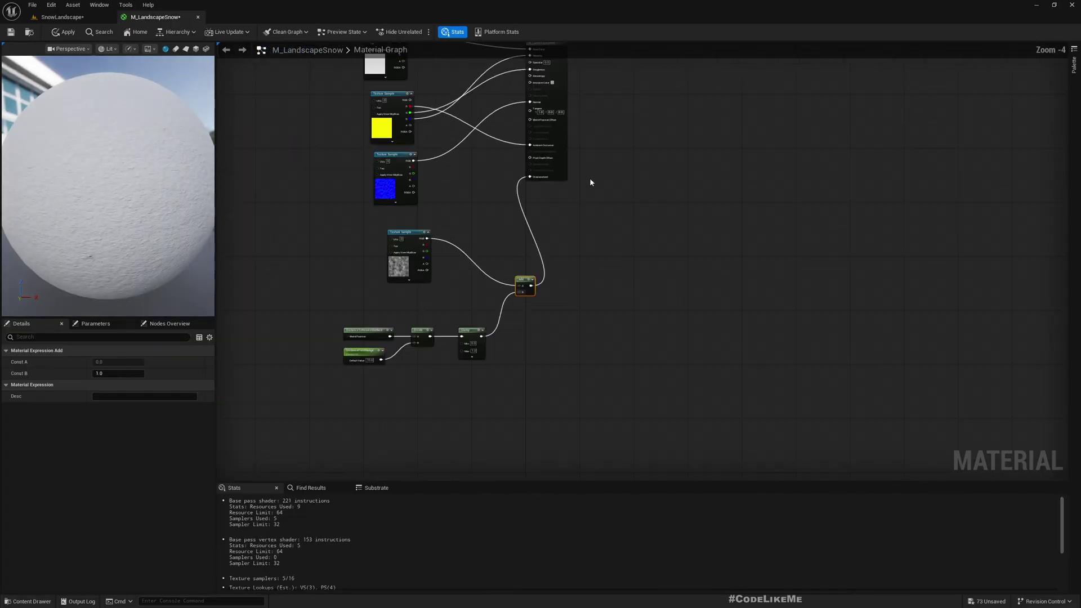
Move the main material node farther away from its input nodes, apply the material changes and return to the SnowLandscape level.
left_click_drag(559, 87, 650, 88)
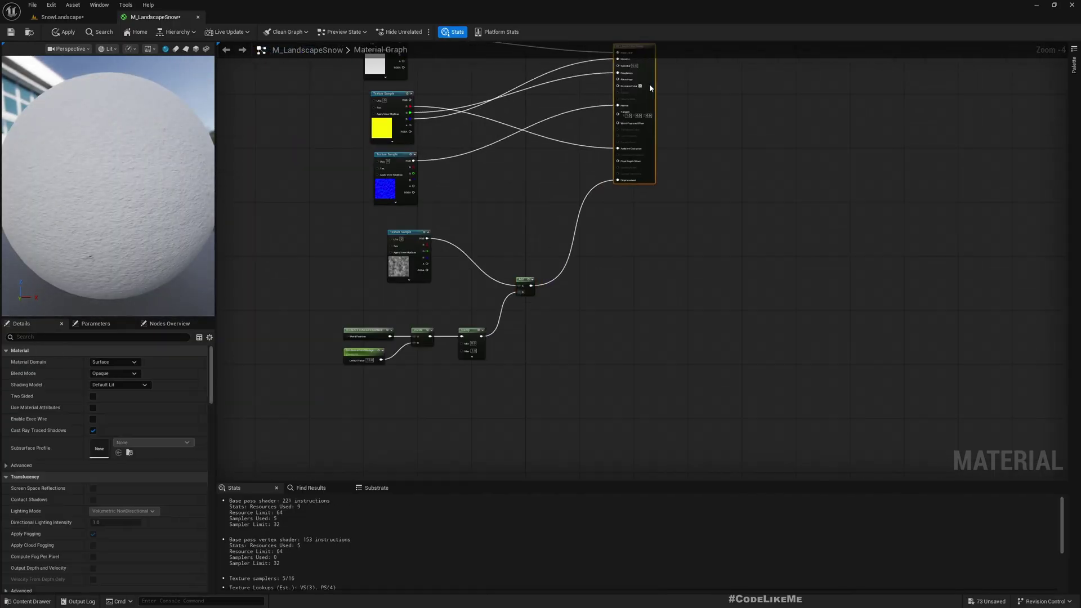
left_click(64, 32)
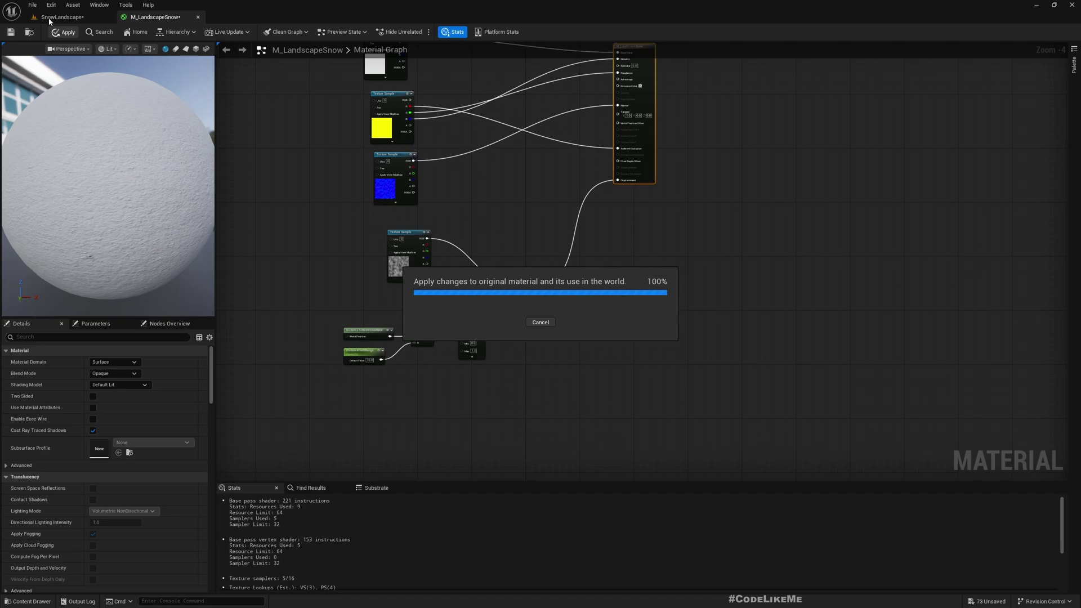
left_click(59, 17)
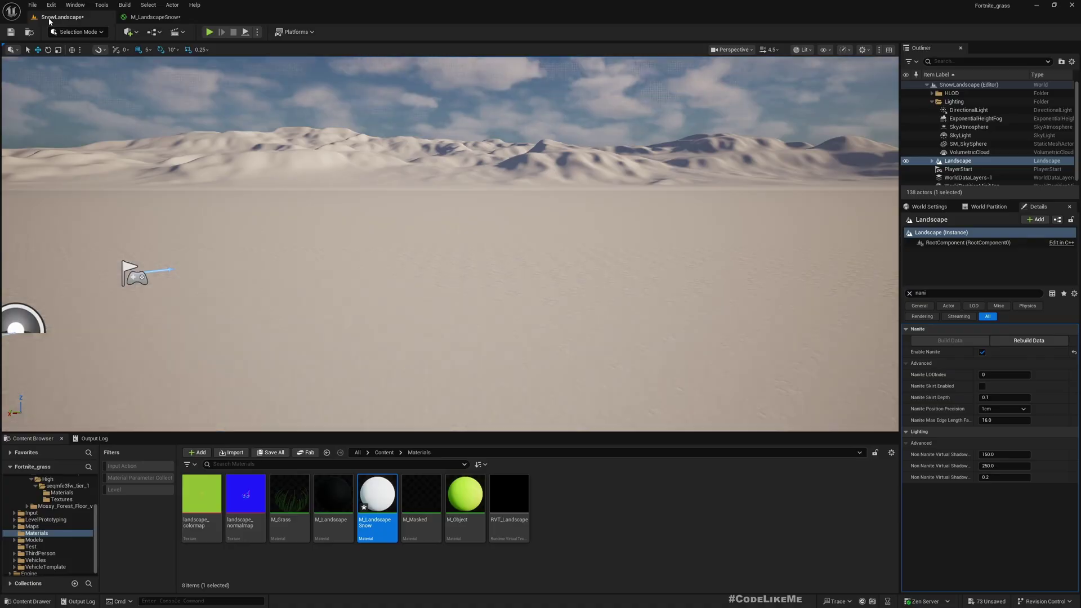
Play the level and run and jump with the character to check how the snow reacts around it.
right_click_drag(301, 162, 284, 168)
key("alt+p")
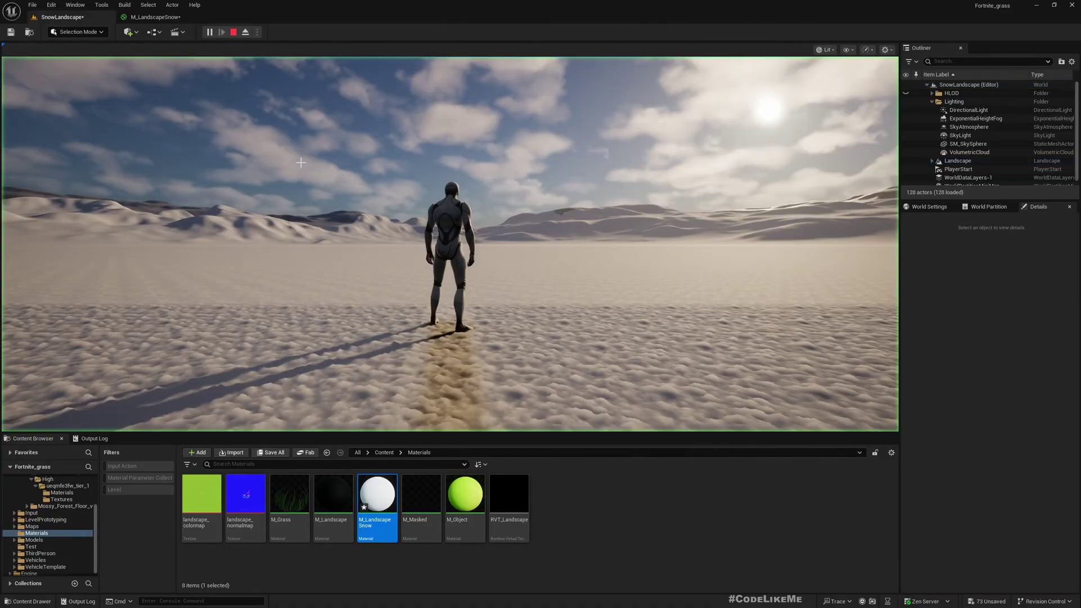
left_click(301, 162)
key("w")
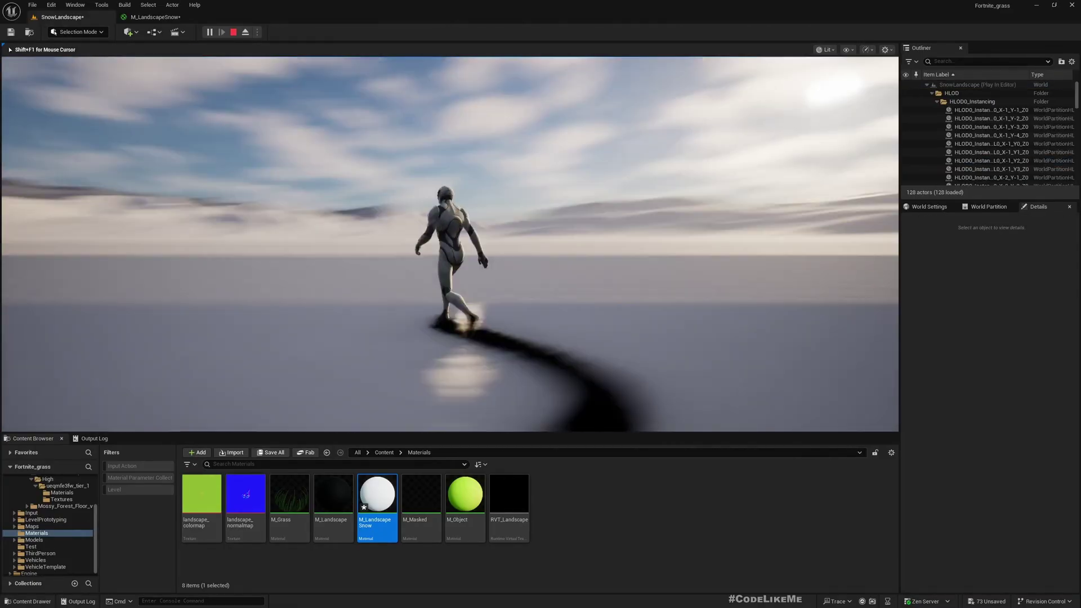
key("w")
key("w")
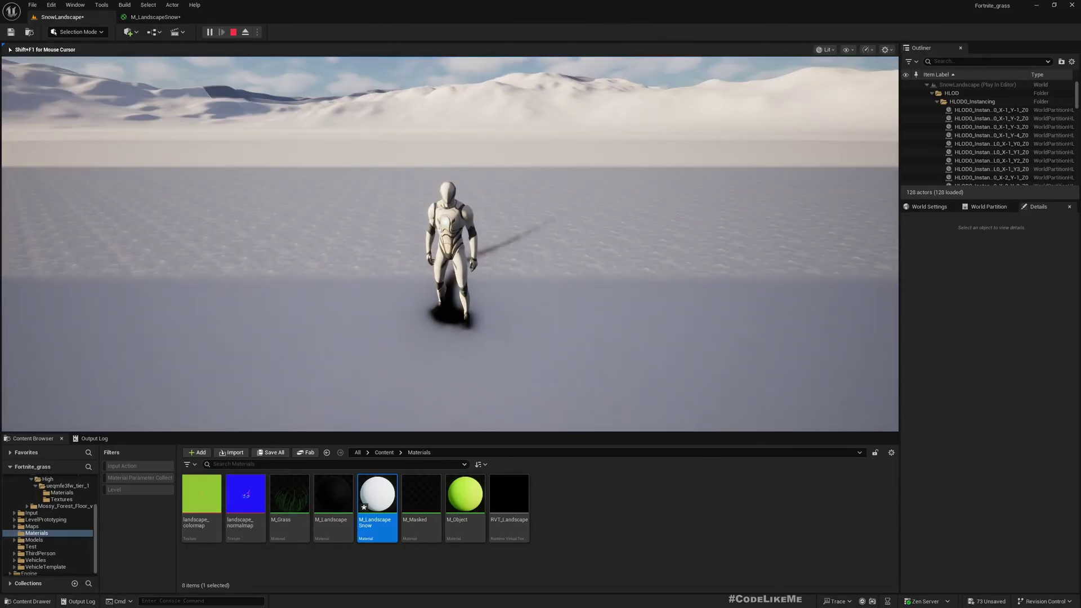
key("space")
key("w")
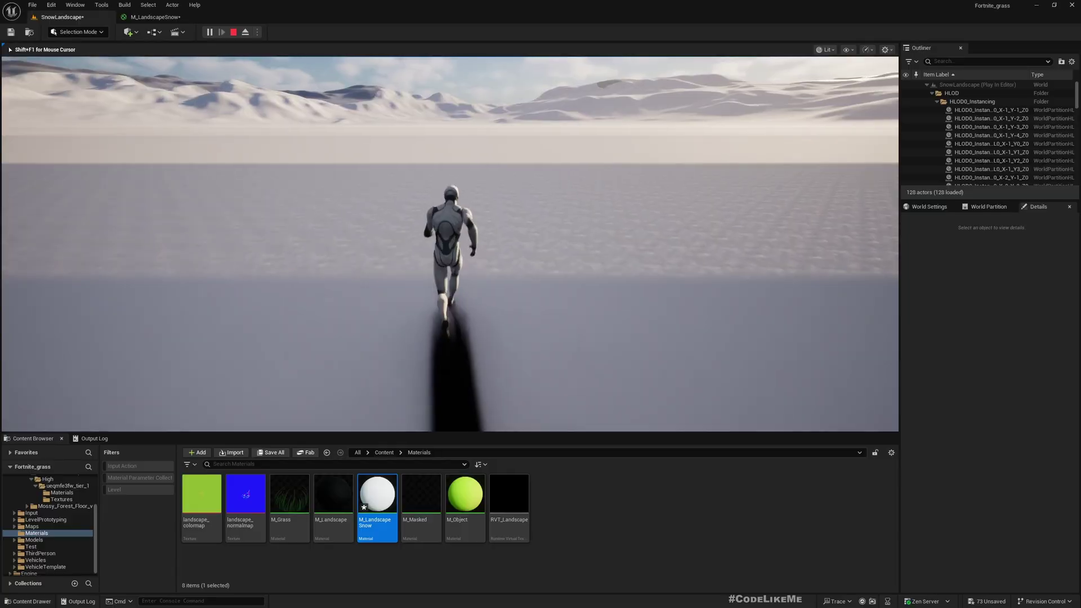
key("a")
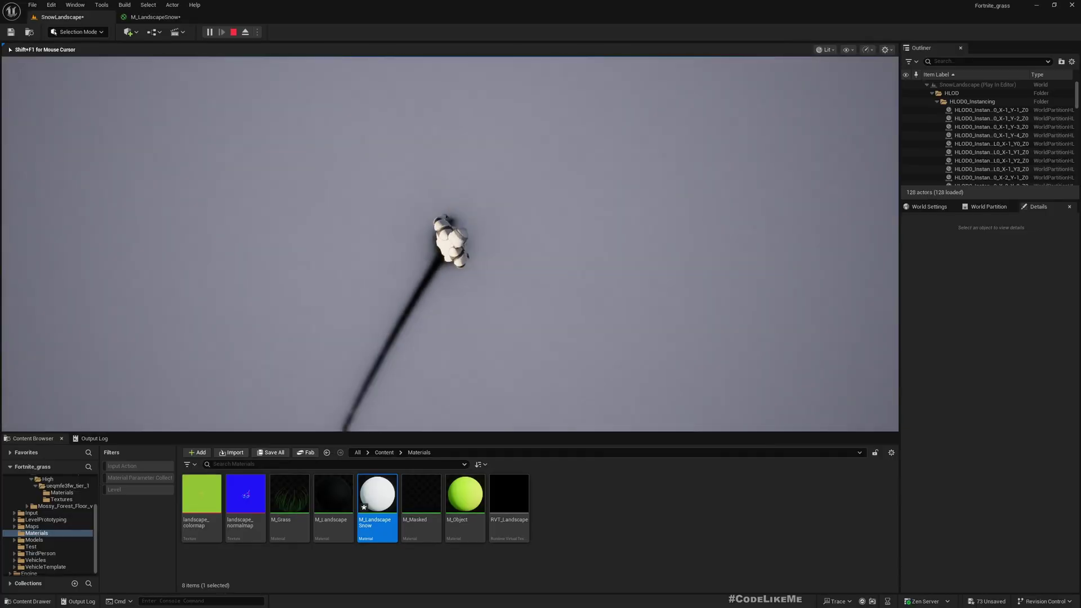
key("Escape")
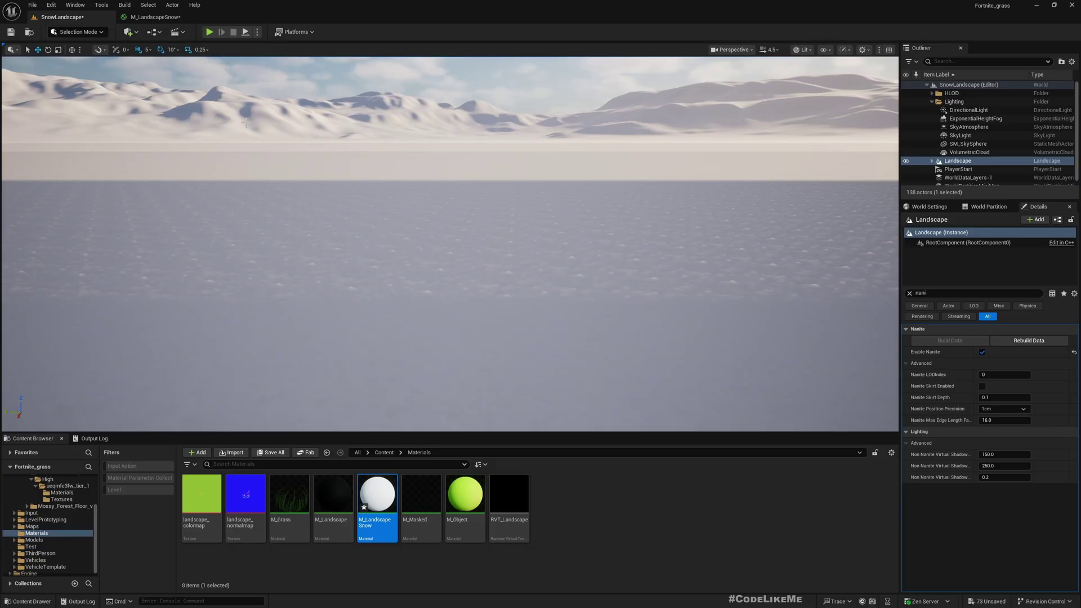
Select the Landscape actor, filter its properties by "distance field" and turn off Affect Distance Field Lighting.
right_click_drag(245, 257, 268, 259)
left_click(260, 248)
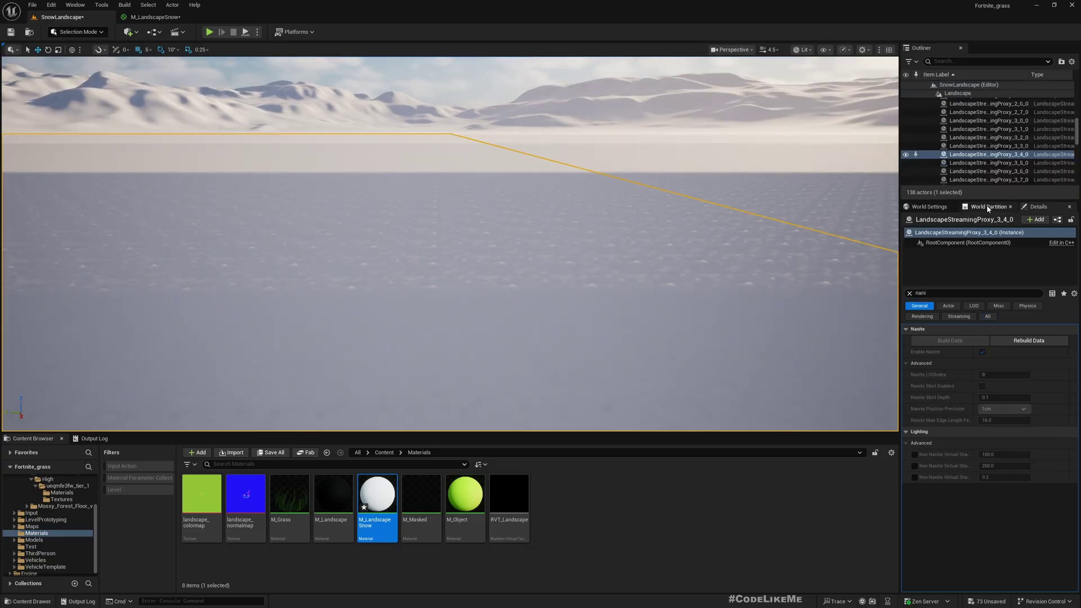
left_click_drag(1074, 129, 1075, 95)
left_click(962, 158)
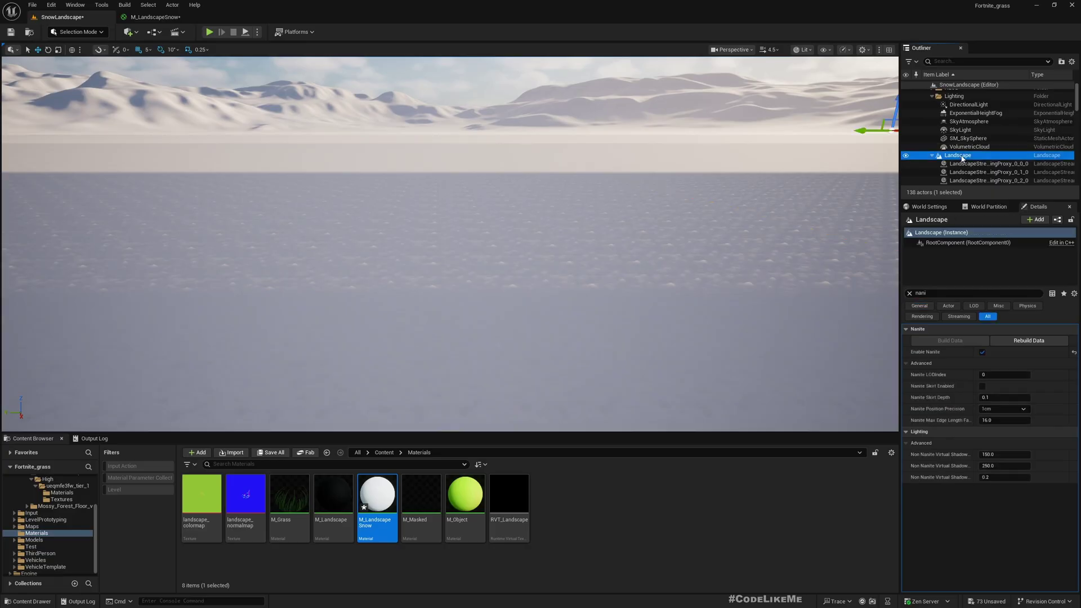
left_click(942, 294)
type("distance field")
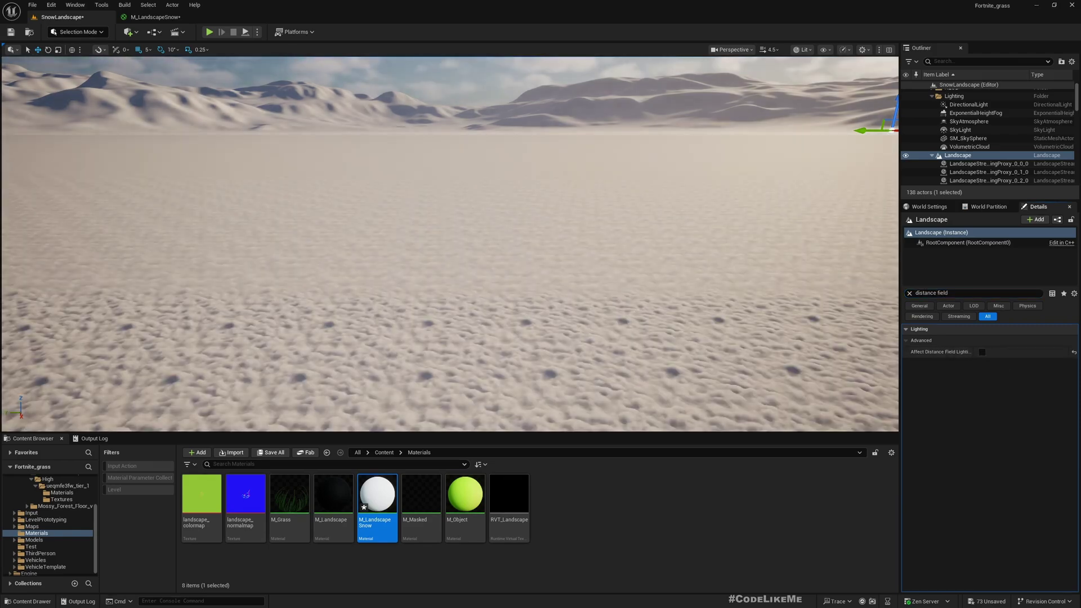
Examine the displaced landscape surface and the DistanceToNearestSurface node chain in the M_LandscapeSnow graph.
key("F11")
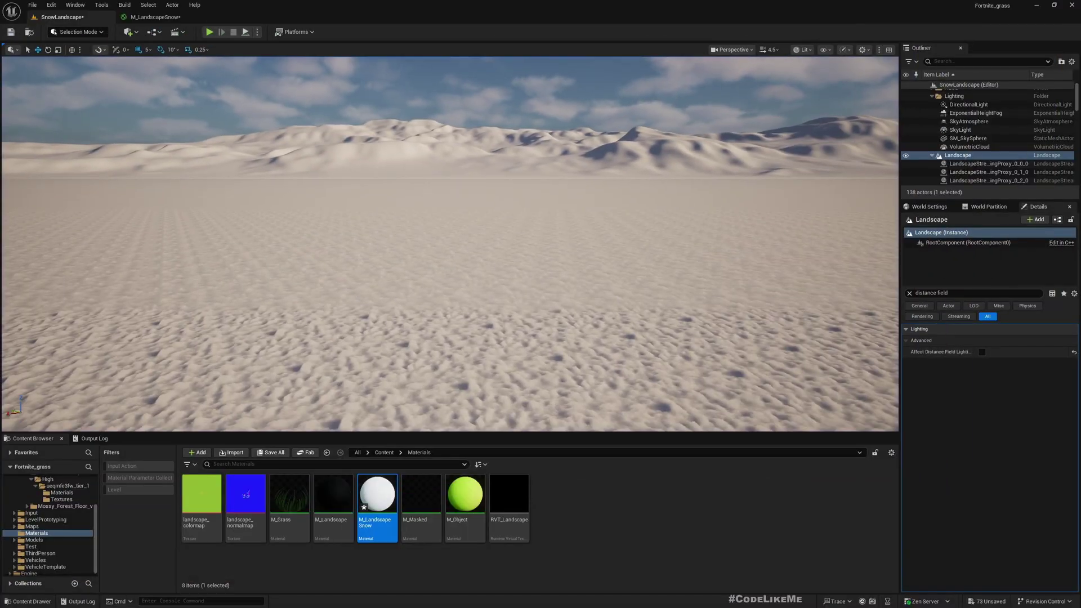
right_click_drag(359, 258, 341, 250)
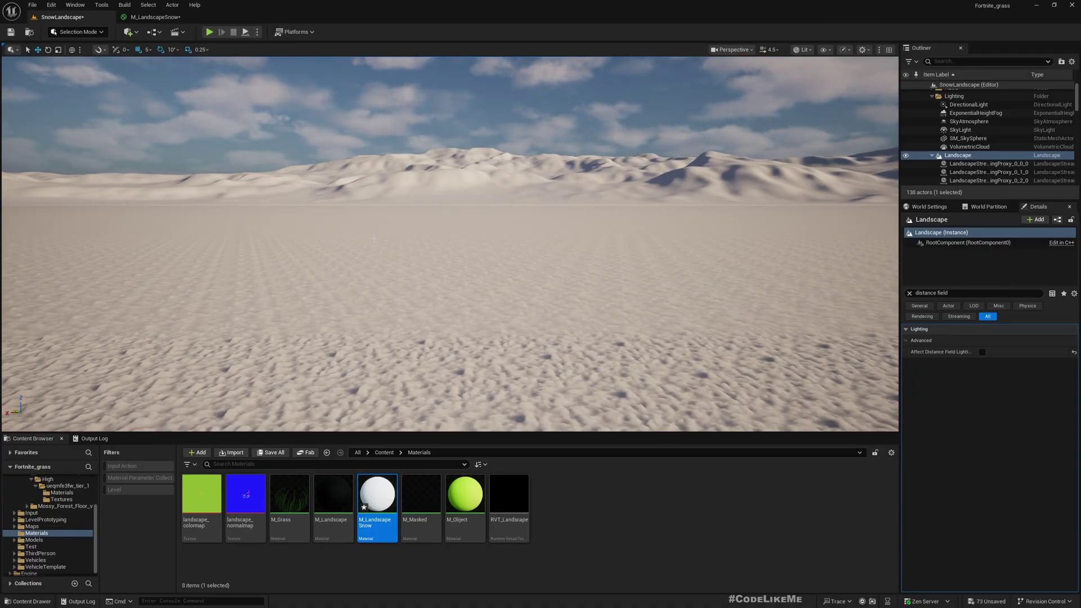
left_click(156, 17)
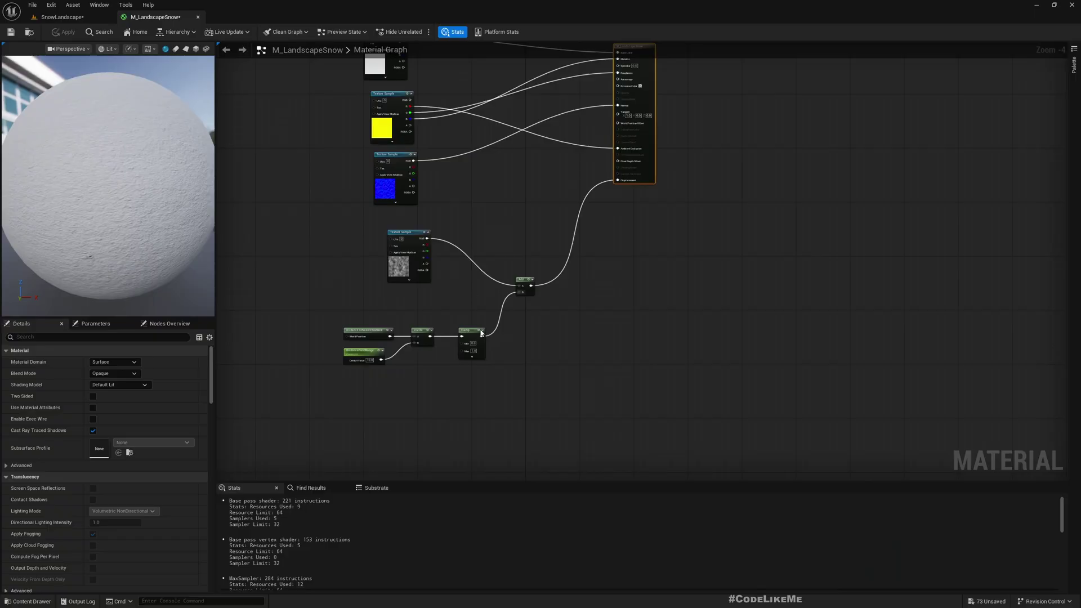
scroll(363, 349, "up", 2)
left_click_drag(340, 332, 340, 333)
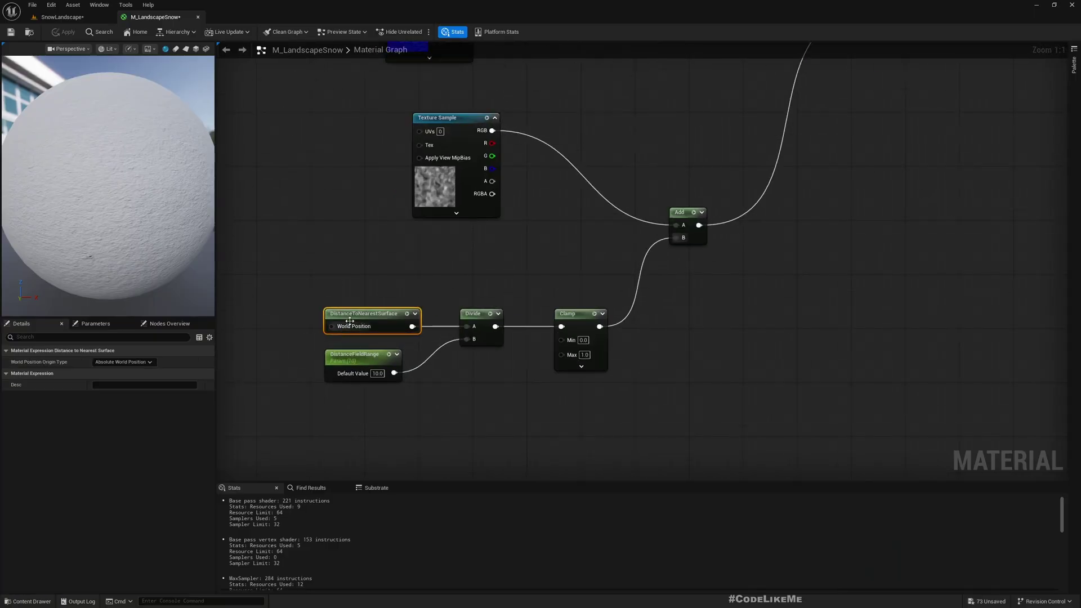
Play SnowLandscape again and run the character in several directions to examine the trail in the snow.
left_click(67, 16)
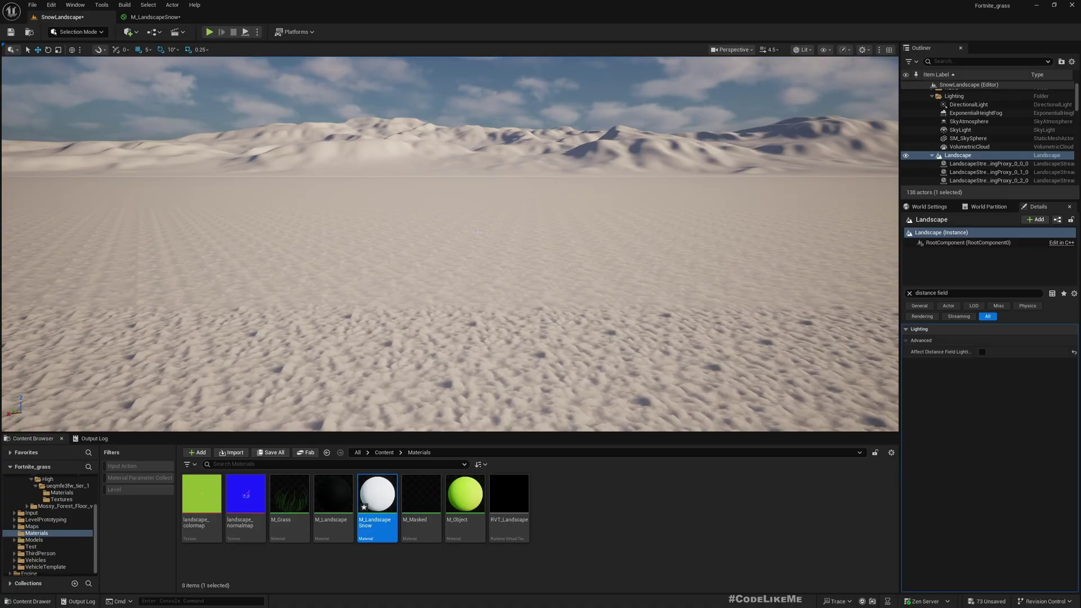
key("alt+p")
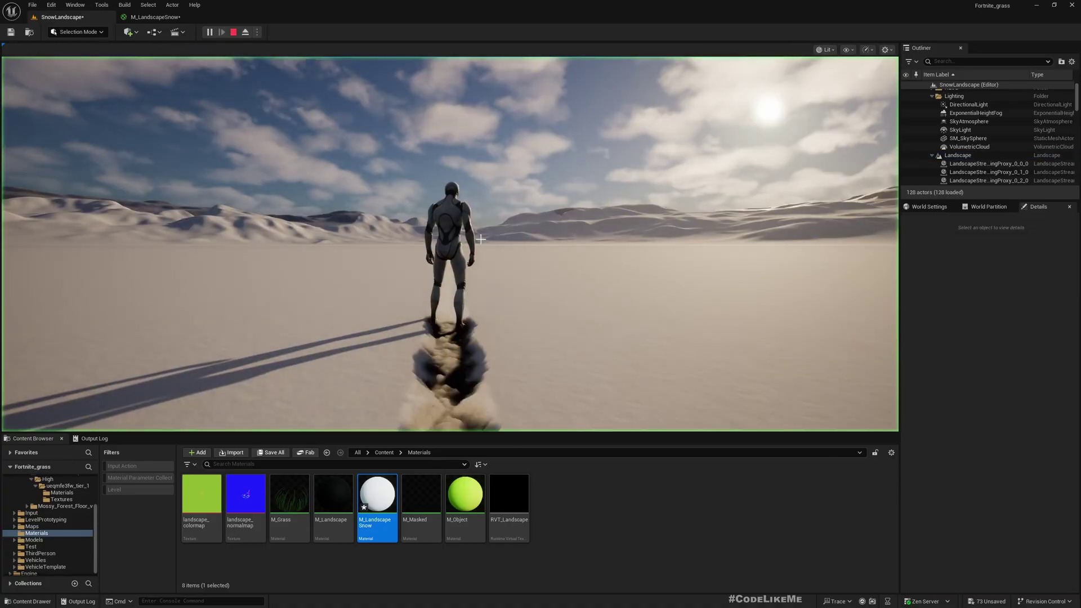
key("w")
key("a")
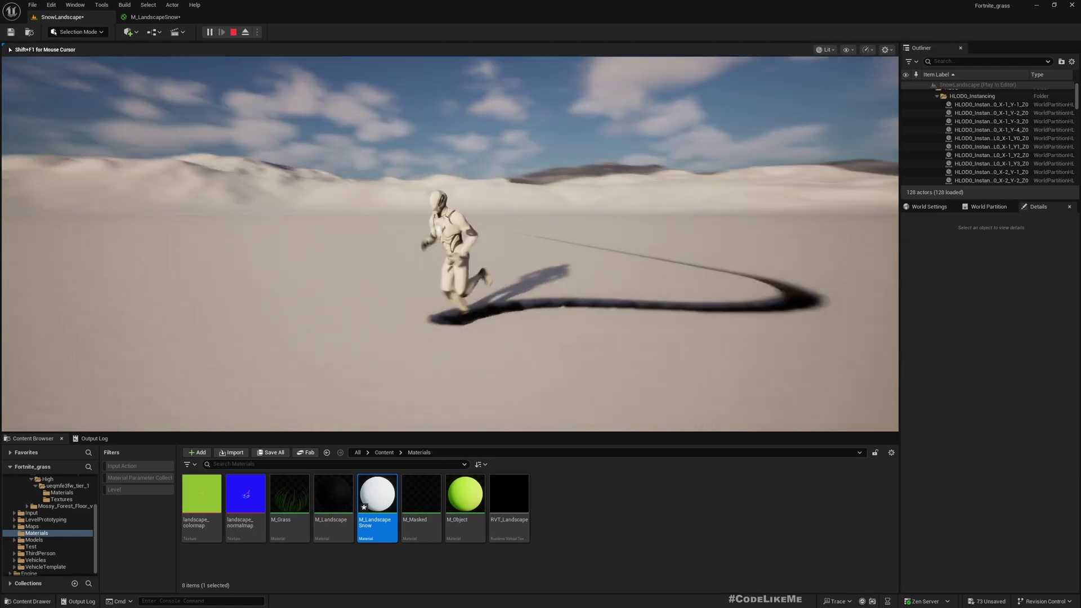
key("a")
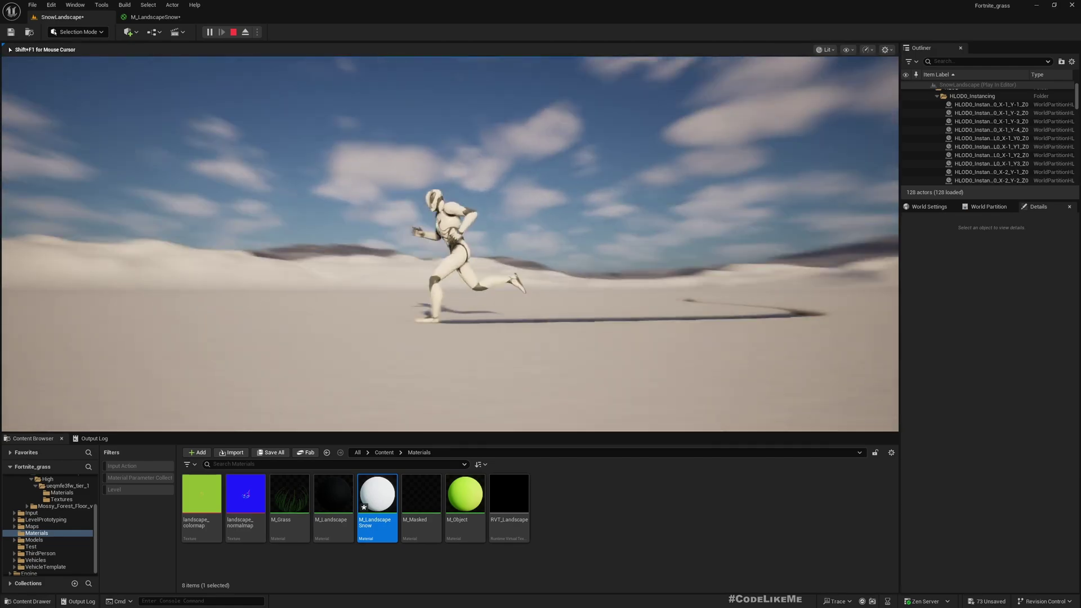
key("d")
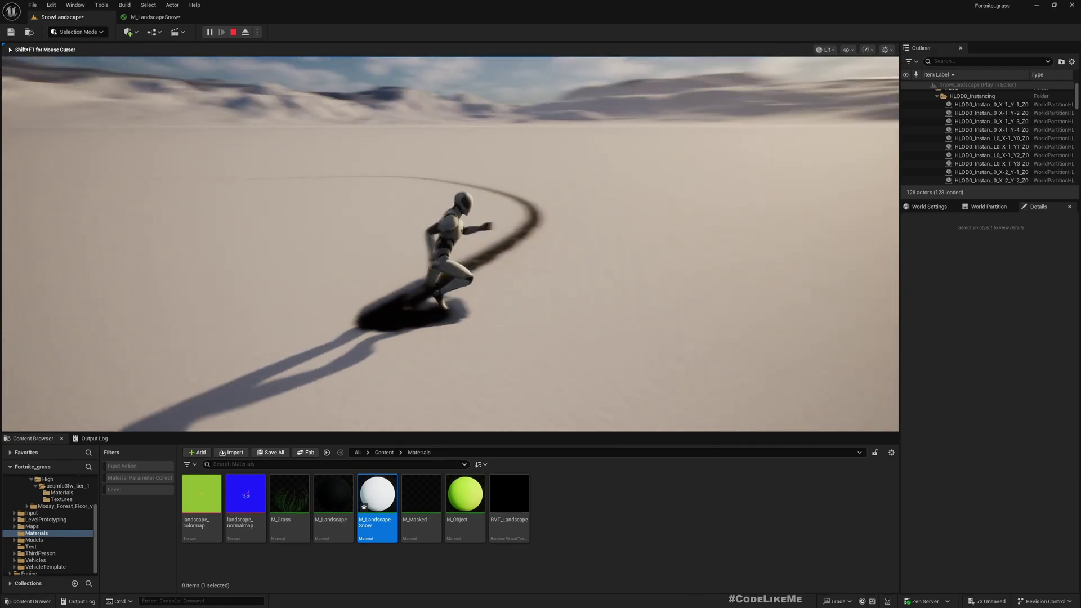
key("w")
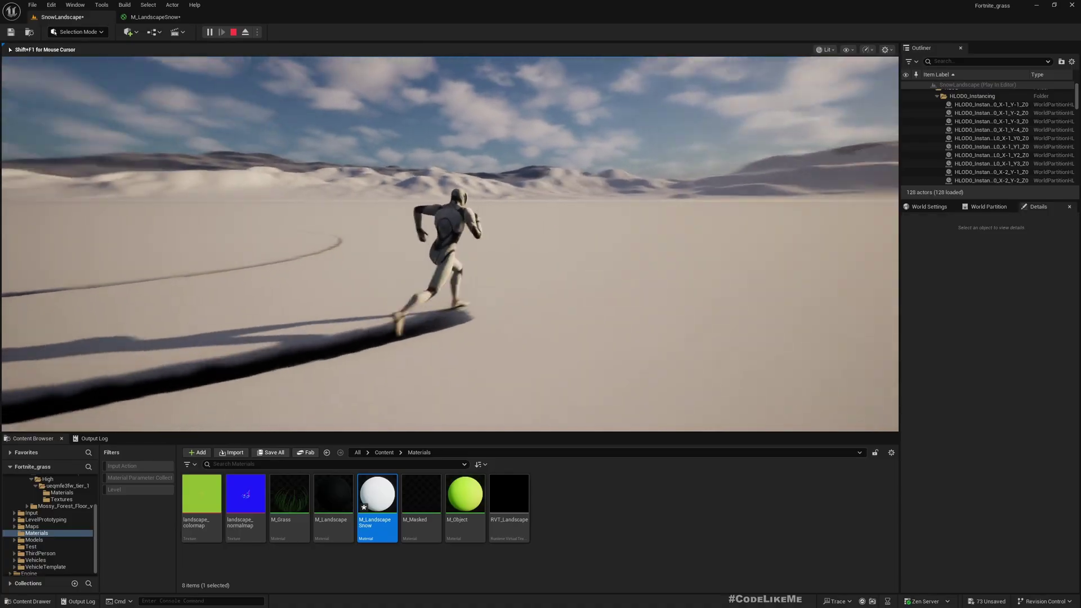
key("s")
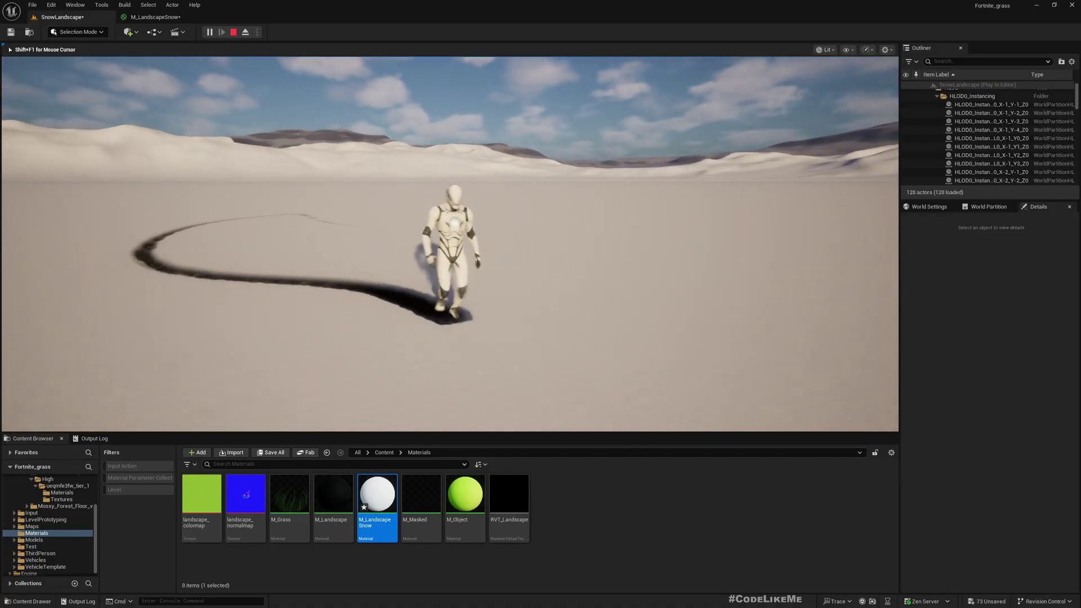
key("Escape")
key("F11")
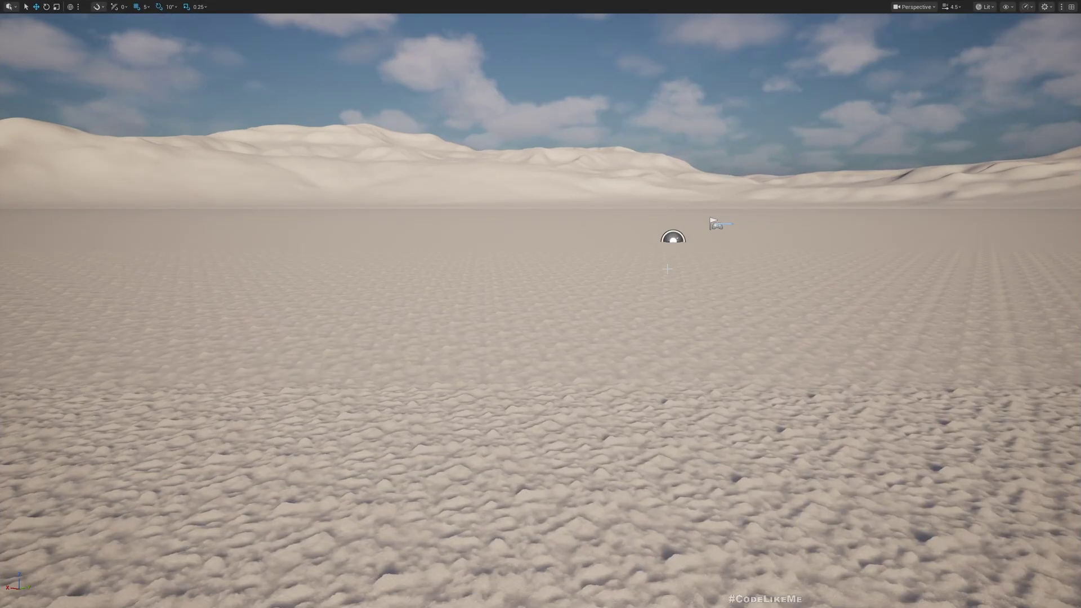
key("F11")
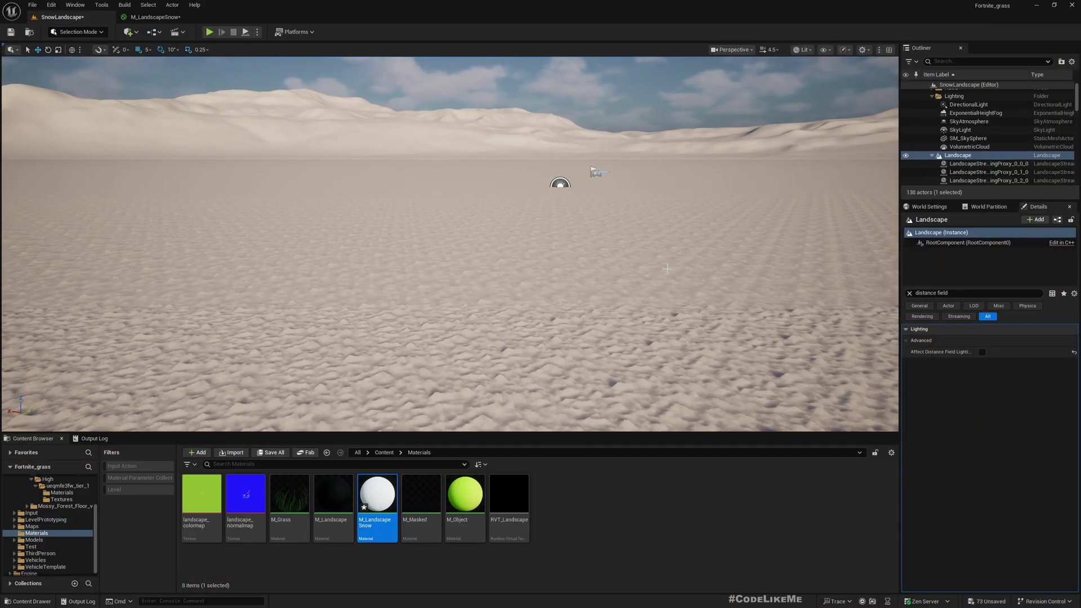
Add a Sphere shape to the level on the snow landscape.
left_click(129, 32)
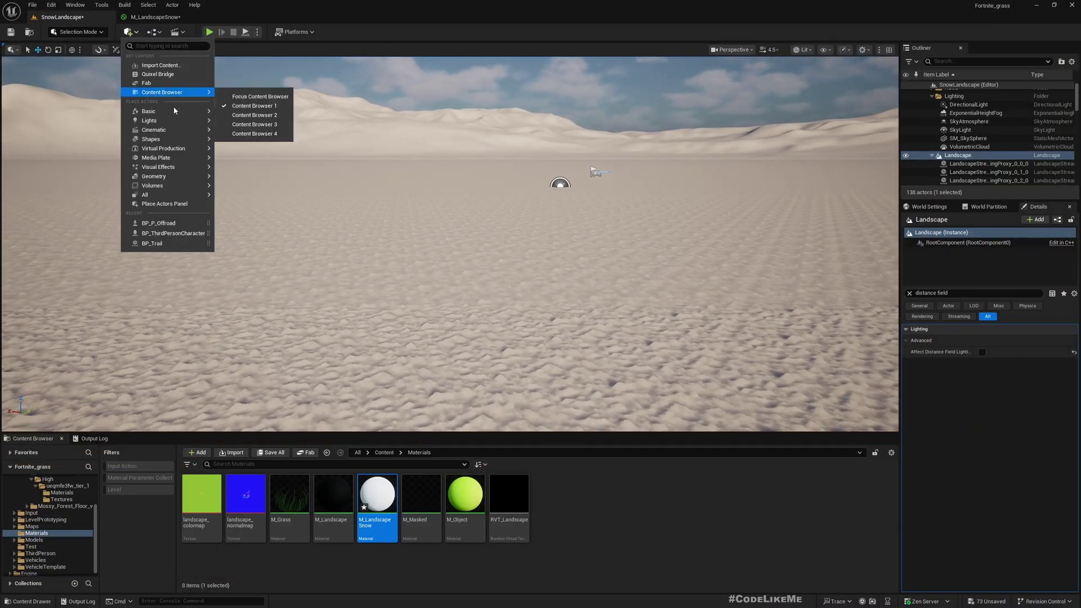
mouse_move(168, 139)
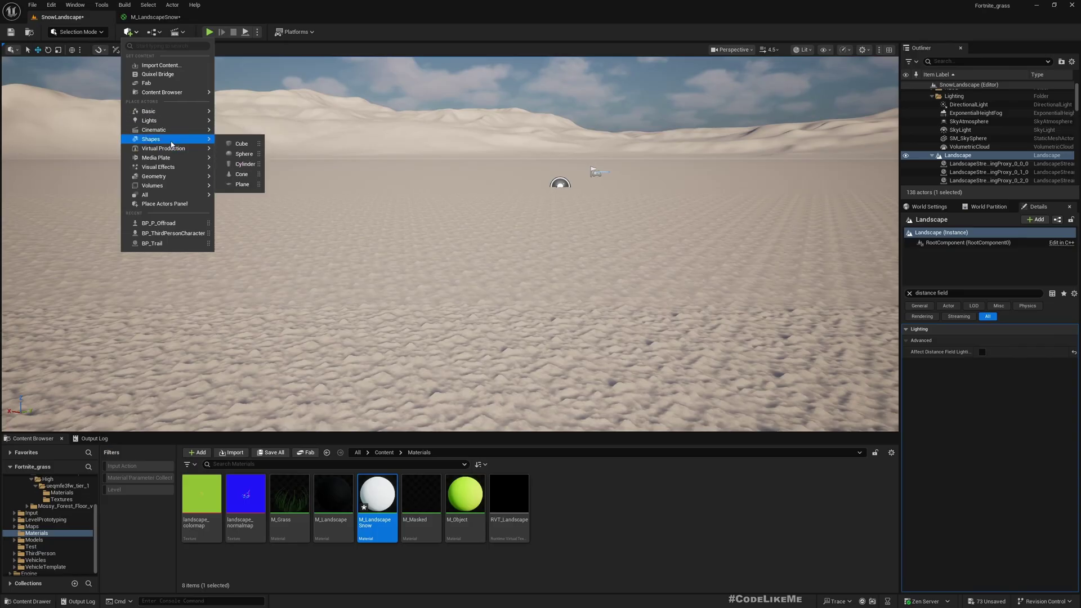
left_click(242, 154)
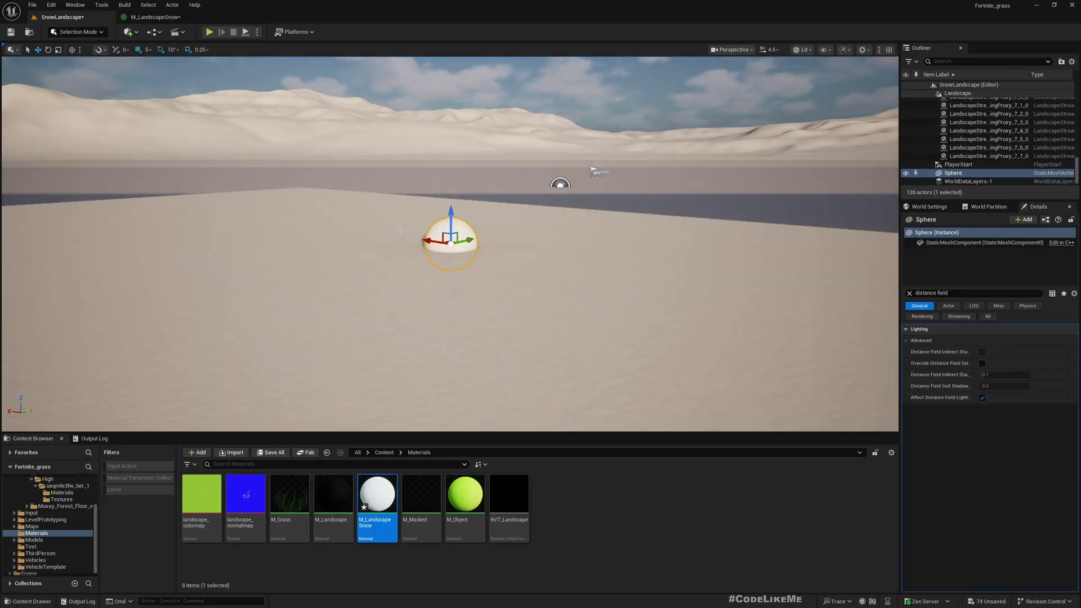
Raise the sphere well above the landscape and briefly play the level.
key("w")
right_click_drag(482, 221, 457, 145)
key("s")
key("f")
key("e")
key("s")
right_click_drag(443, 203, 441, 311)
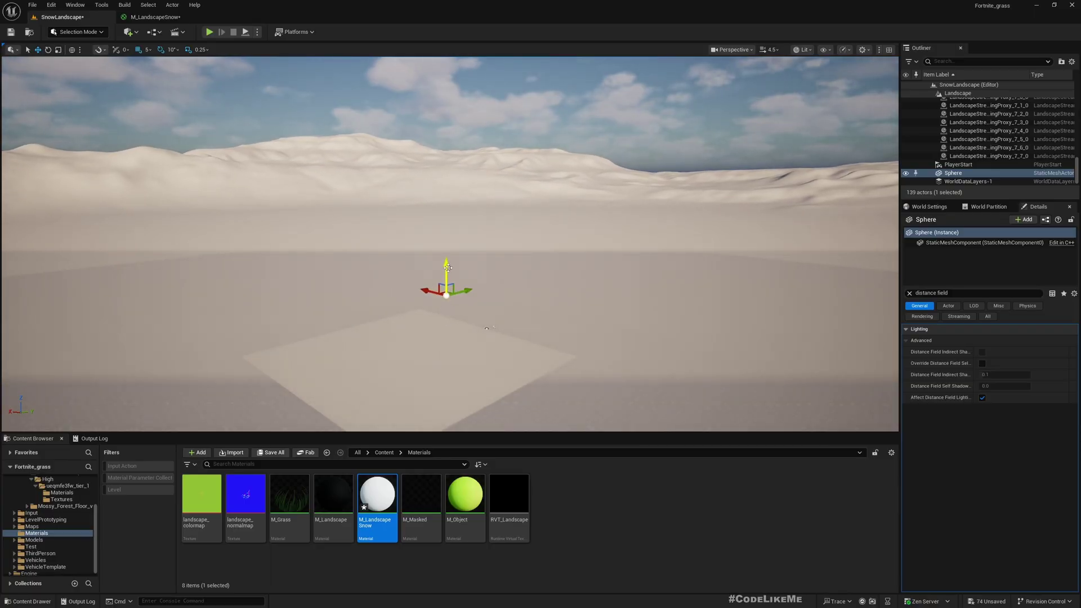
key("f")
right_click_drag(321, 275, 314, 271)
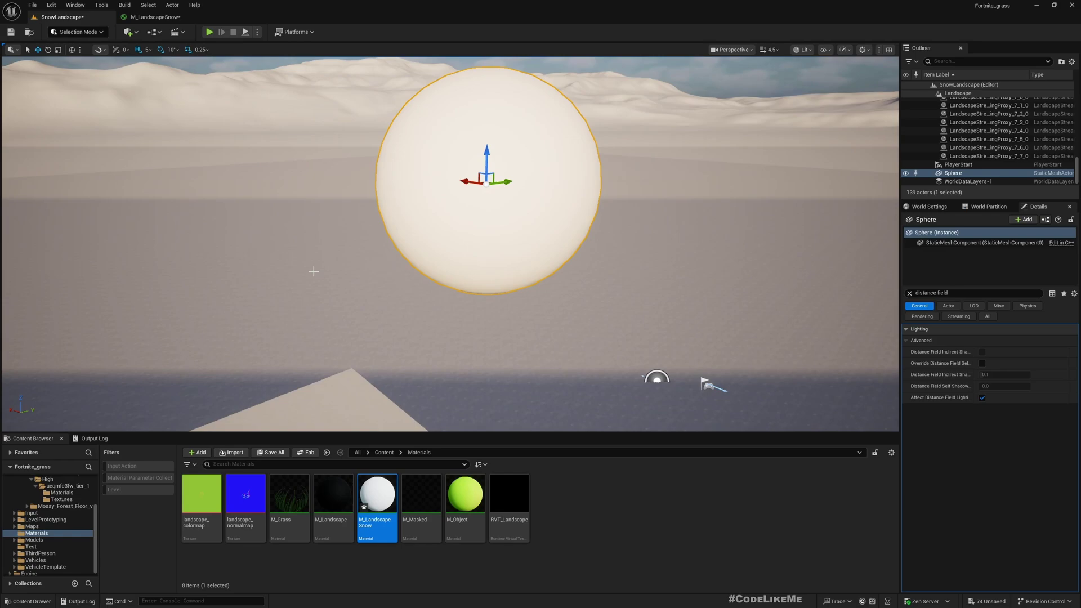
key("alt+p")
key("Escape")
Lower the sphere until it is half sunk into the snow and save all changes.
right_click_drag(313, 272, 439, 253)
key("s")
right_click_drag(310, 248, 309, 224)
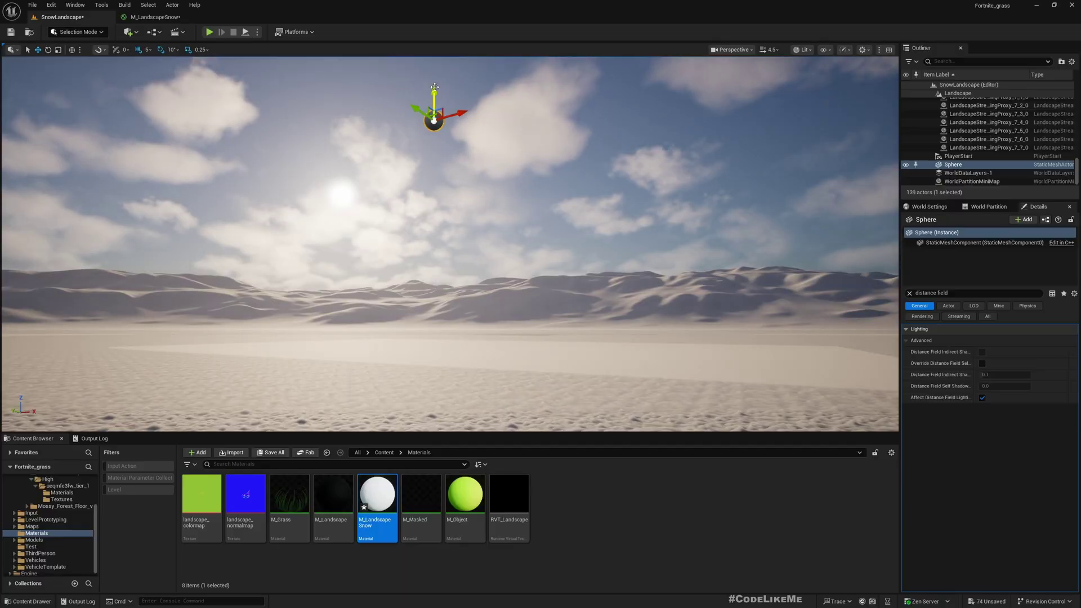
key("s")
right_click_drag(441, 95, 437, 95)
key("w")
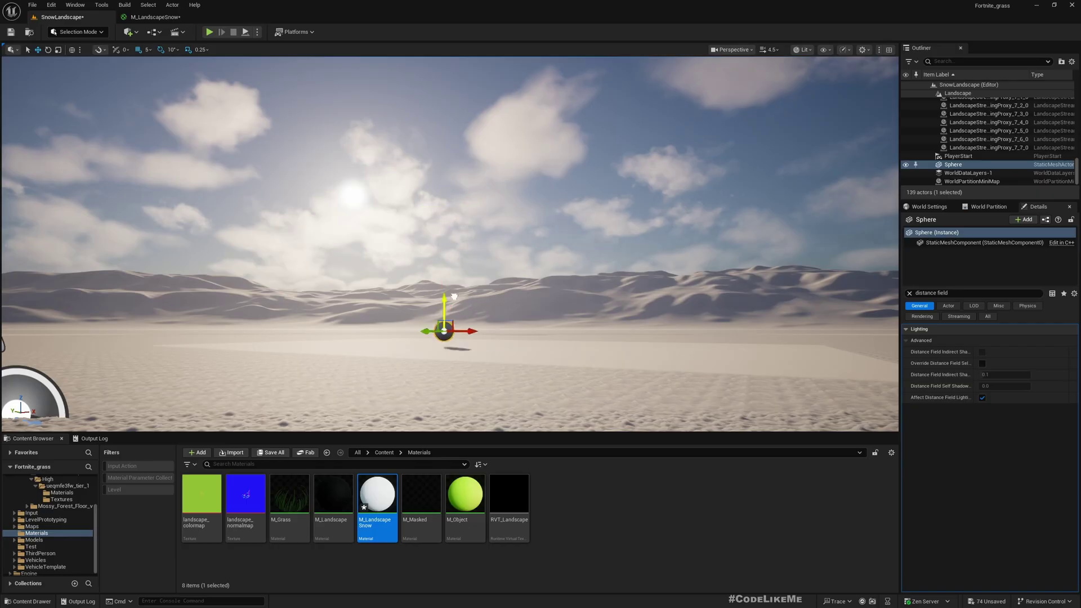
key("e")
right_click_drag(455, 311, 466, 397)
key("s")
key("w")
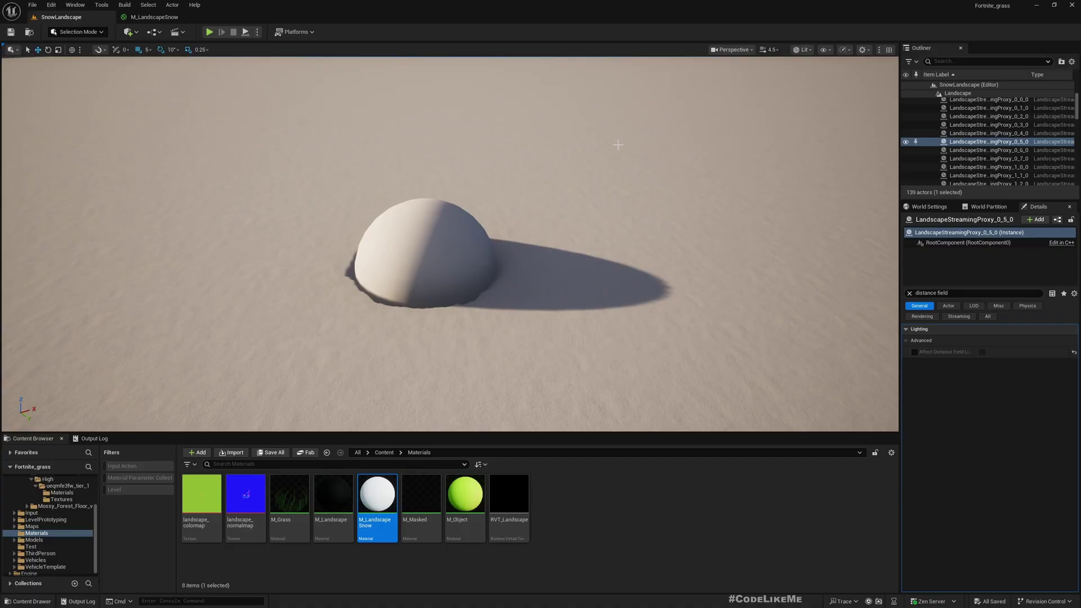
Circle around the half-sunk sphere and examine the snow displacement where it touches the ground.
right_click_drag(617, 145, 613, 139)
right_click_drag(536, 141, 624, 136)
key("a")
key("d")
key("d")
right_click_drag(340, 157, 230, 175)
right_click_drag(385, 169, 290, 160)
key("d")
key("a")
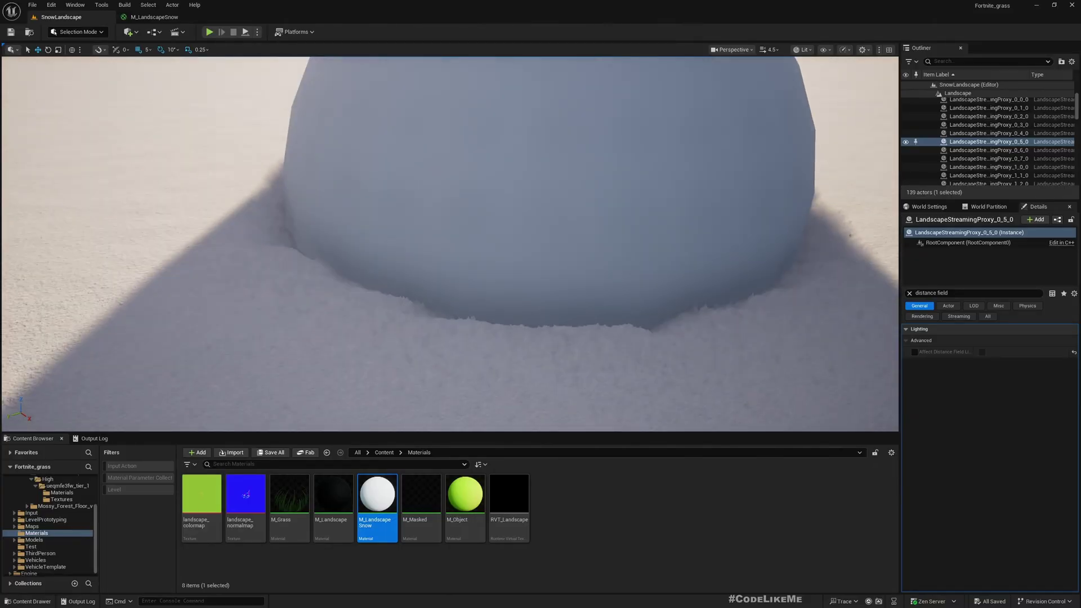
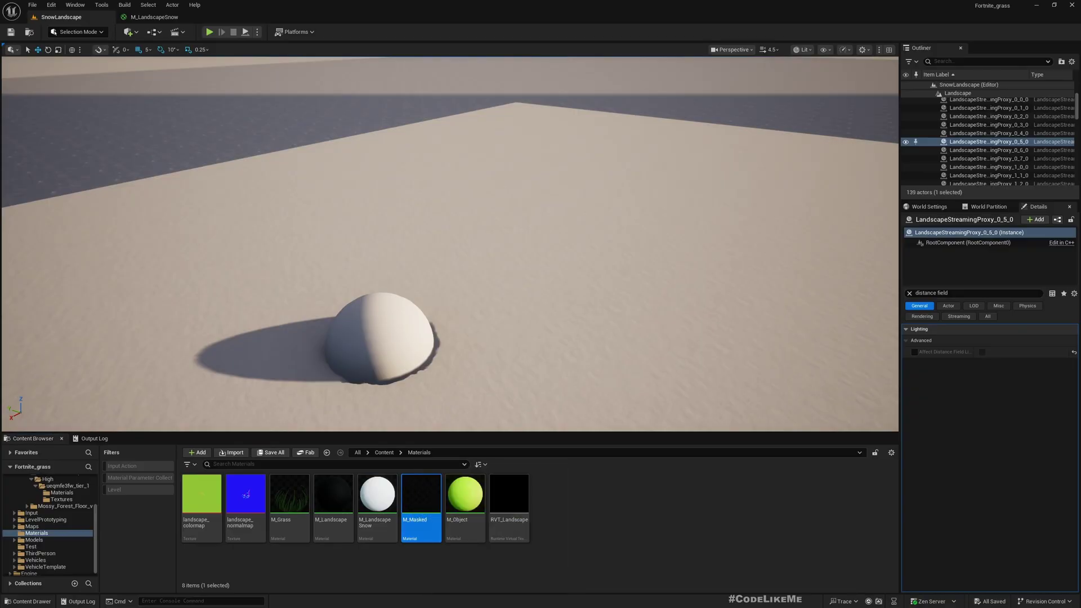
Assign the M_Masked material to the sphere, with the property filter cleared.
left_click(383, 332)
left_click(908, 293)
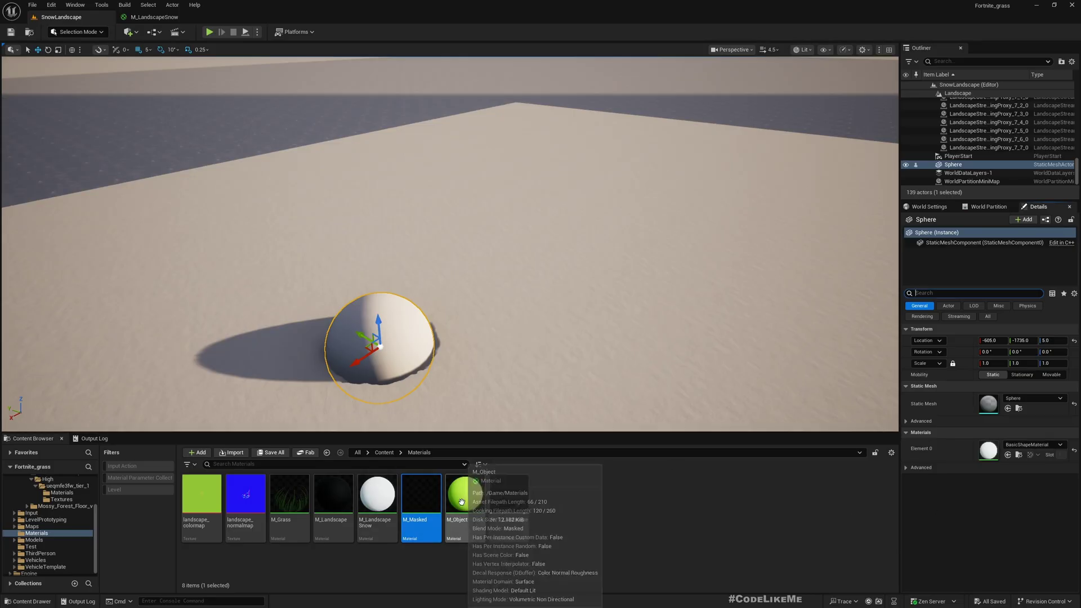
left_click(1011, 455)
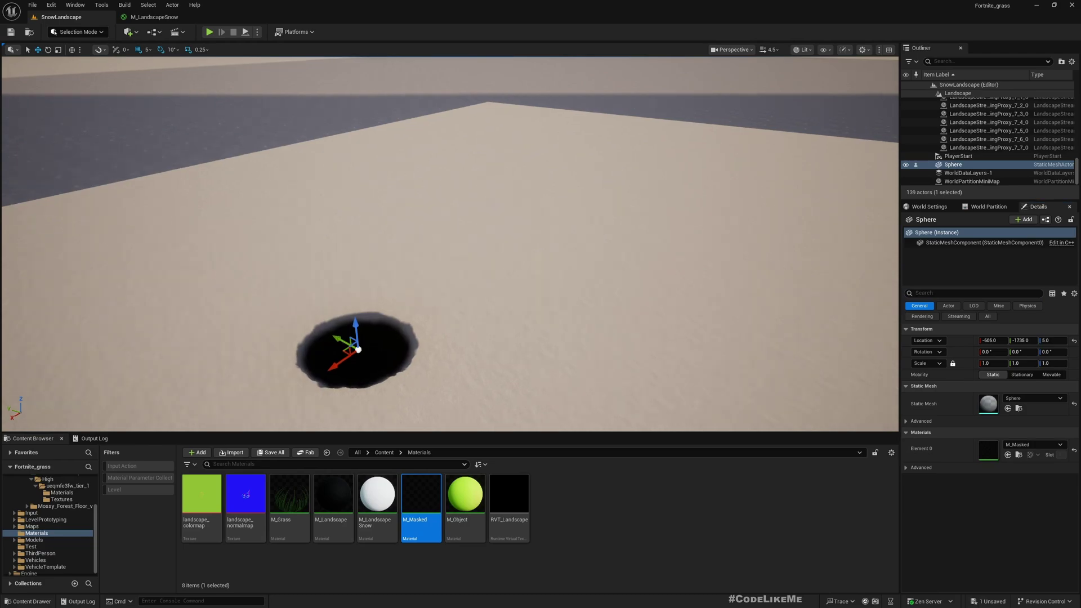
Inspect the depression in the snow around the masked sphere from above, close up and at ground level.
key("f")
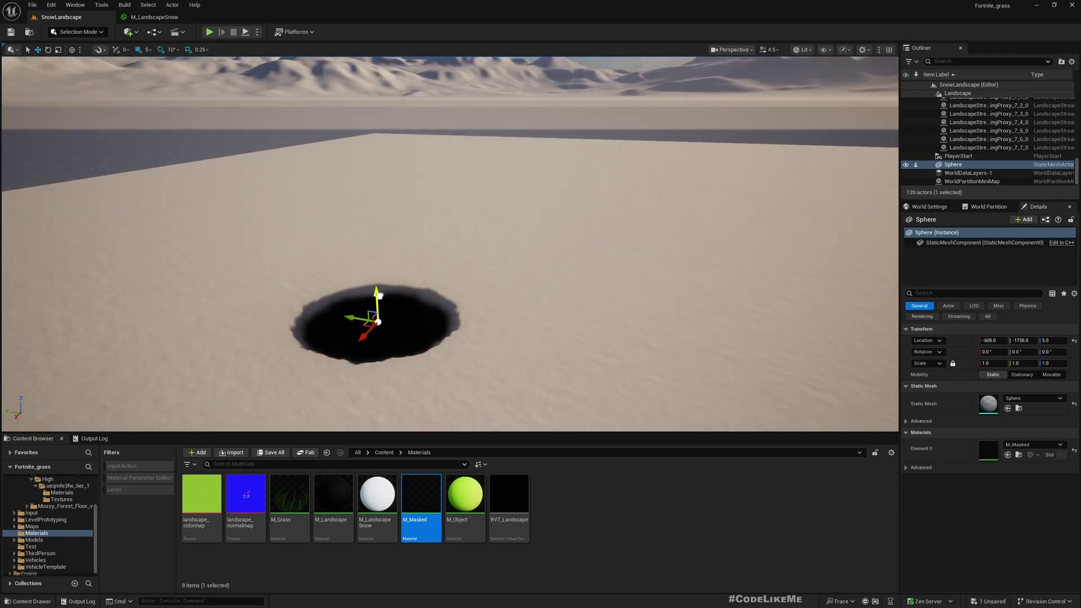
key("d")
right_click_drag(450, 313, 345, 340)
key("e")
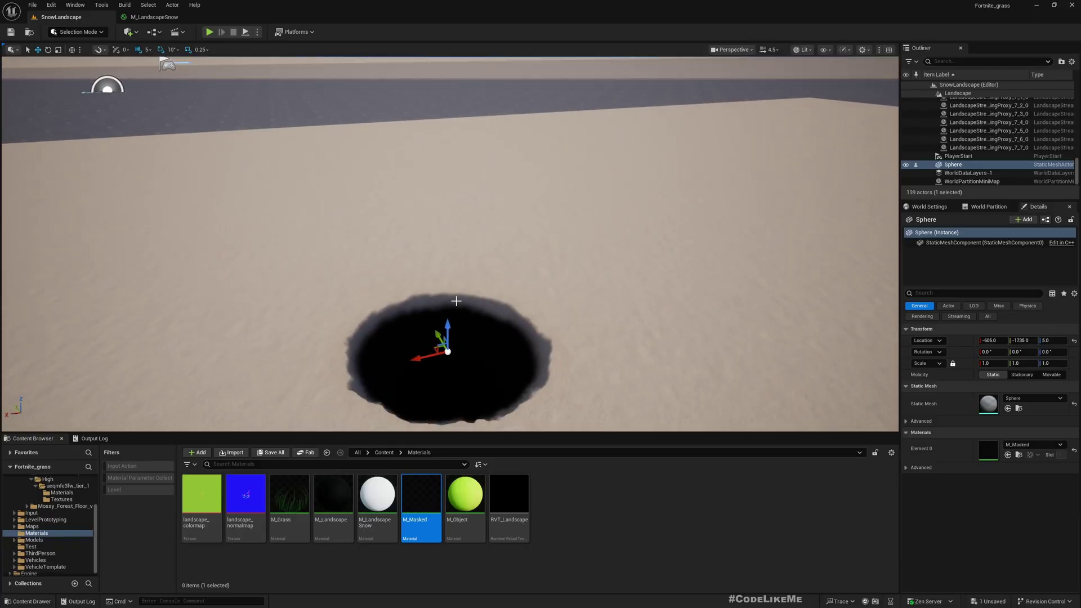
middle_click_drag(456, 301, 455, 303)
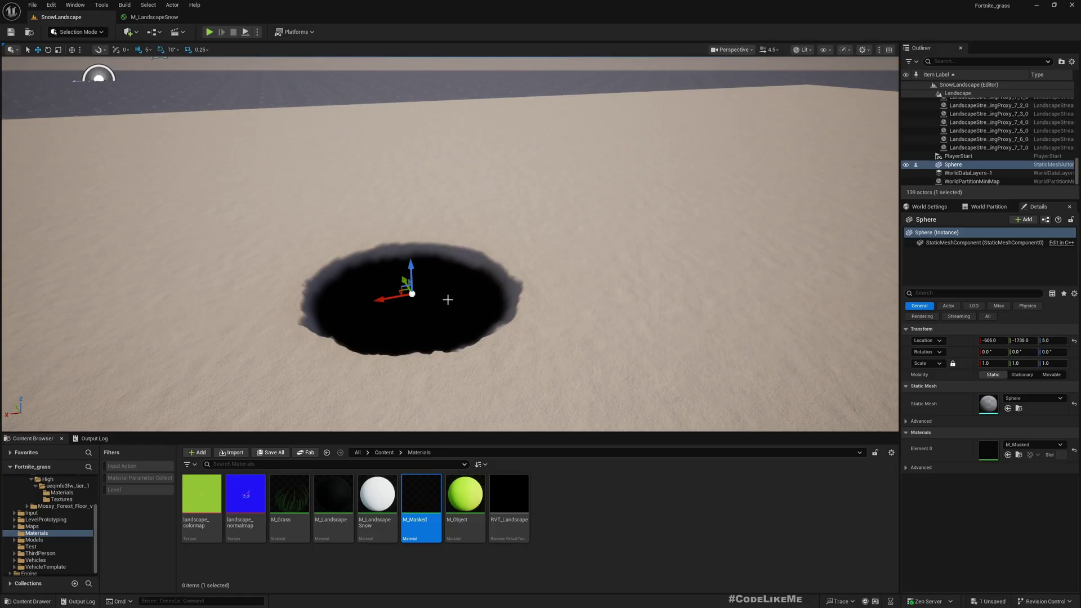
right_click_drag(459, 299, 487, 354)
scroll(479, 312, "up", 3)
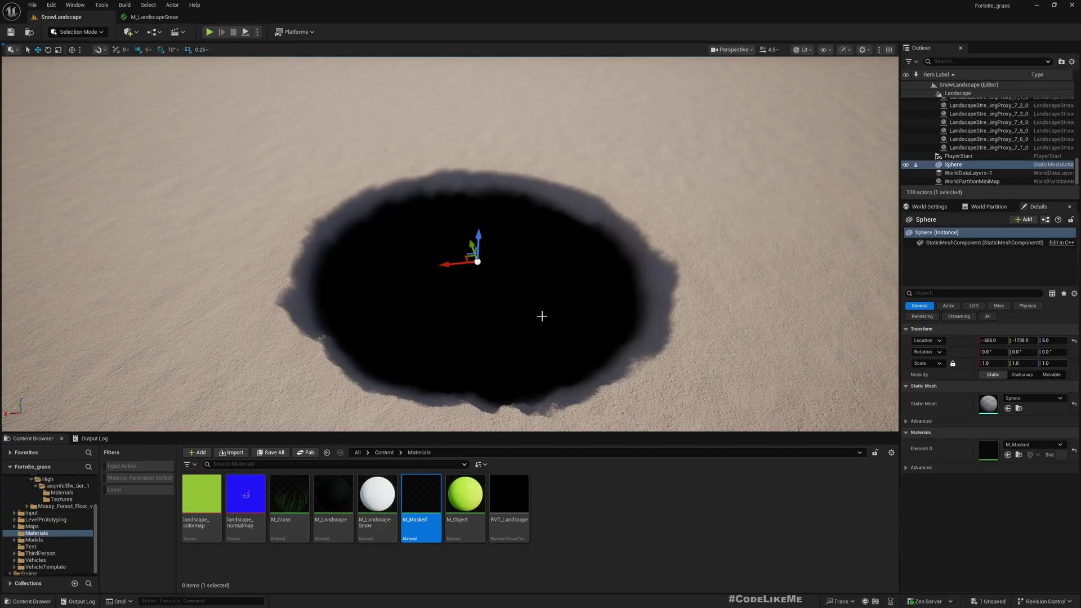
middle_click_drag(507, 246, 492, 338)
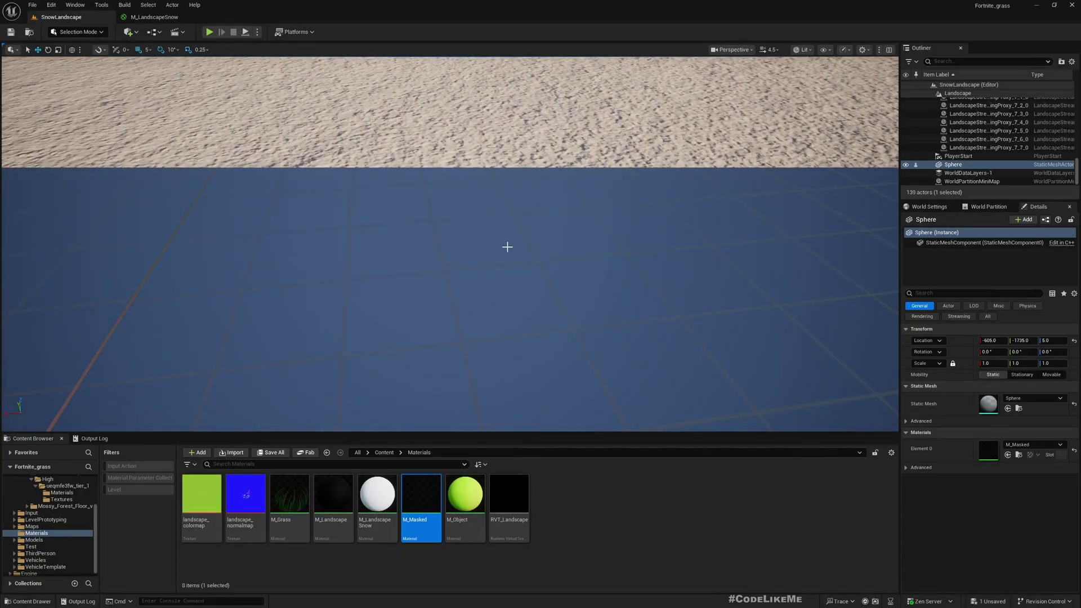
right_click_drag(506, 246, 506, 192)
middle_click_drag(507, 246, 535, 223)
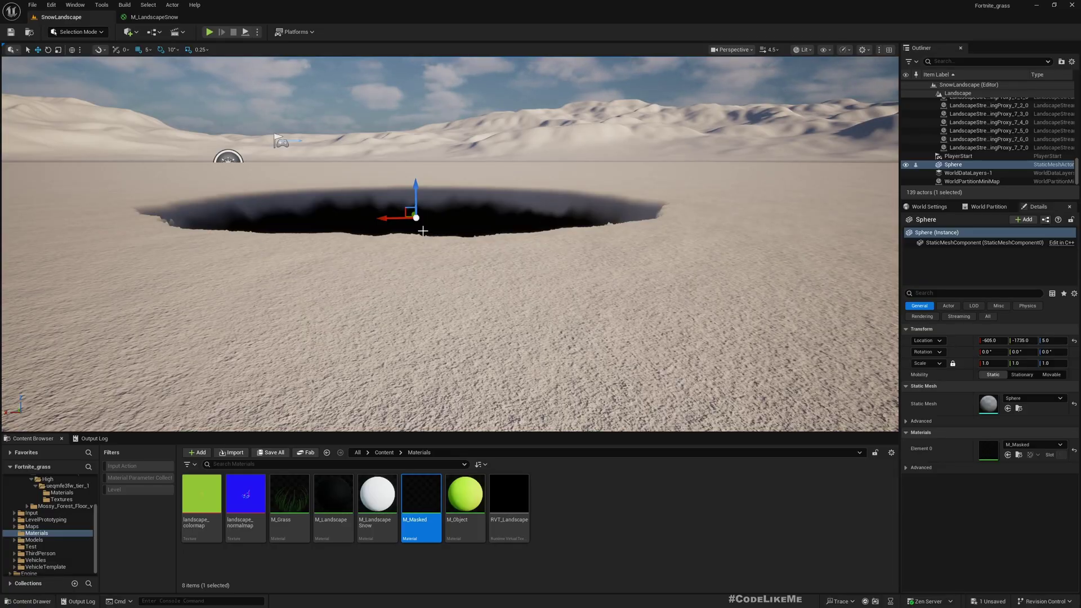
middle_click_drag(422, 230, 455, 168)
middle_click_drag(368, 249, 403, 301)
right_click_drag(352, 250, 328, 197)
middle_click_drag(337, 256, 341, 214)
right_click_drag(337, 255, 339, 281)
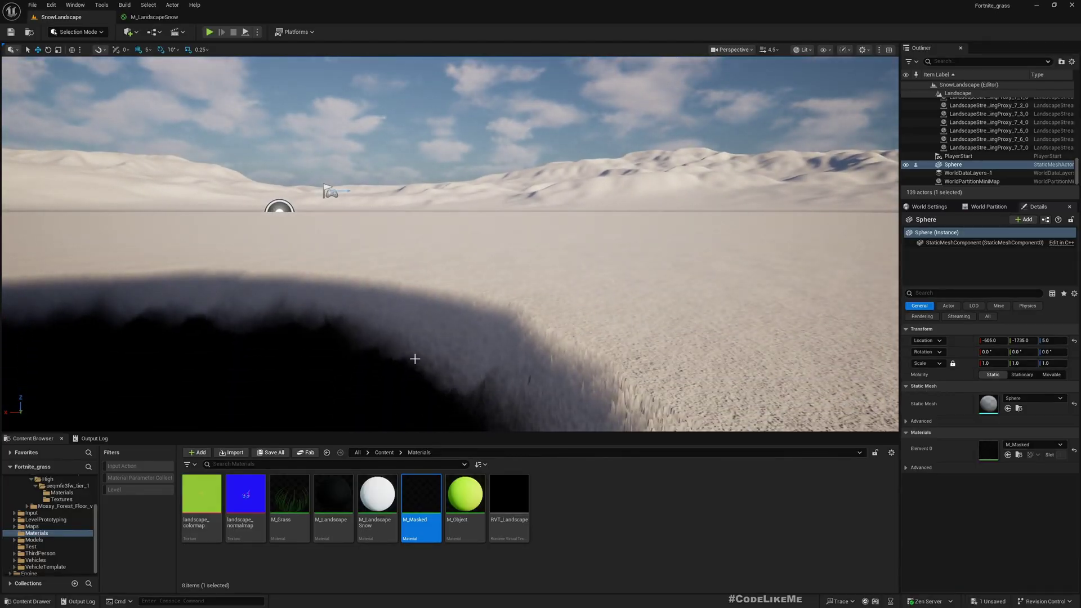
right_click_drag(415, 359, 399, 379)
scroll(318, 308, "down", 3)
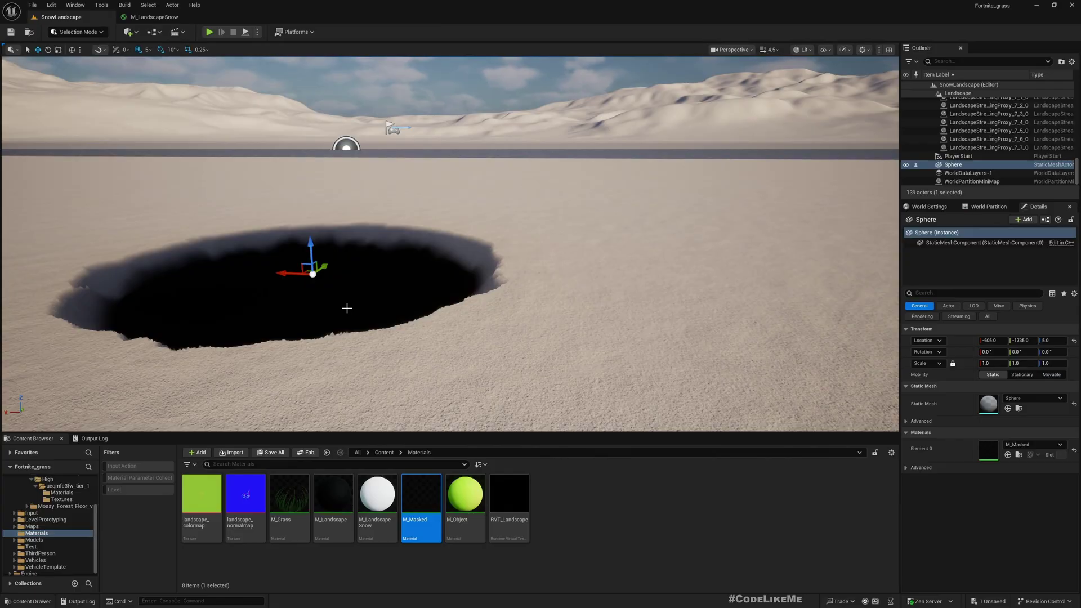
Set the Clamp node's minimum to 0.5 in M_LandscapeSnow and check the hole in the level.
left_click(154, 17)
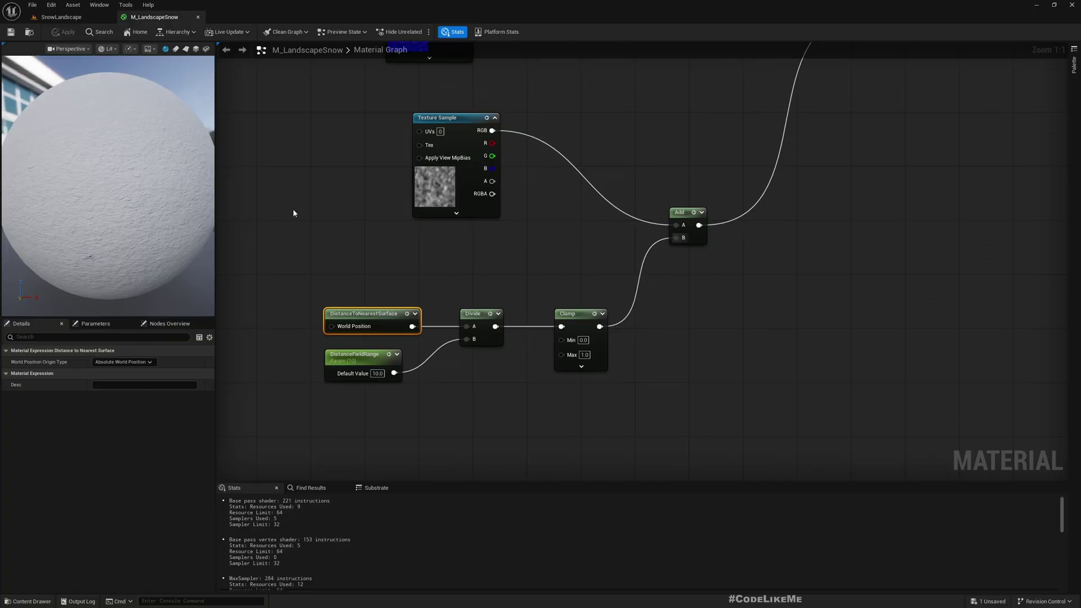
left_click(583, 340)
type("0.5")
key("Return")
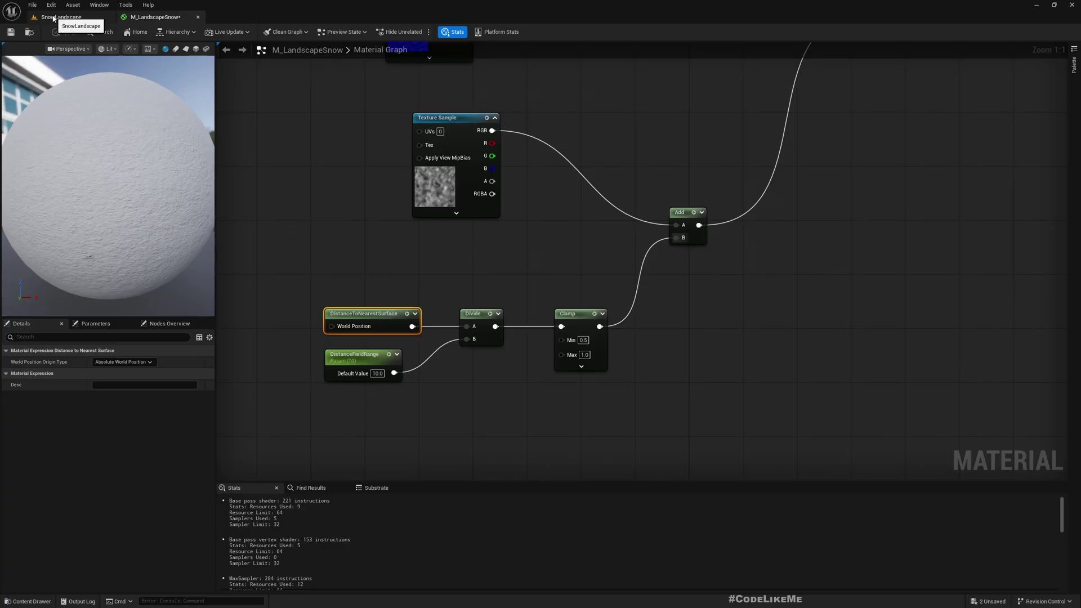
left_click(54, 18)
mouse_move(428, 242)
middle_mouse_down()
mouse_move(371, 242)
mouse_move(414, 256)
middle_mouse_up()
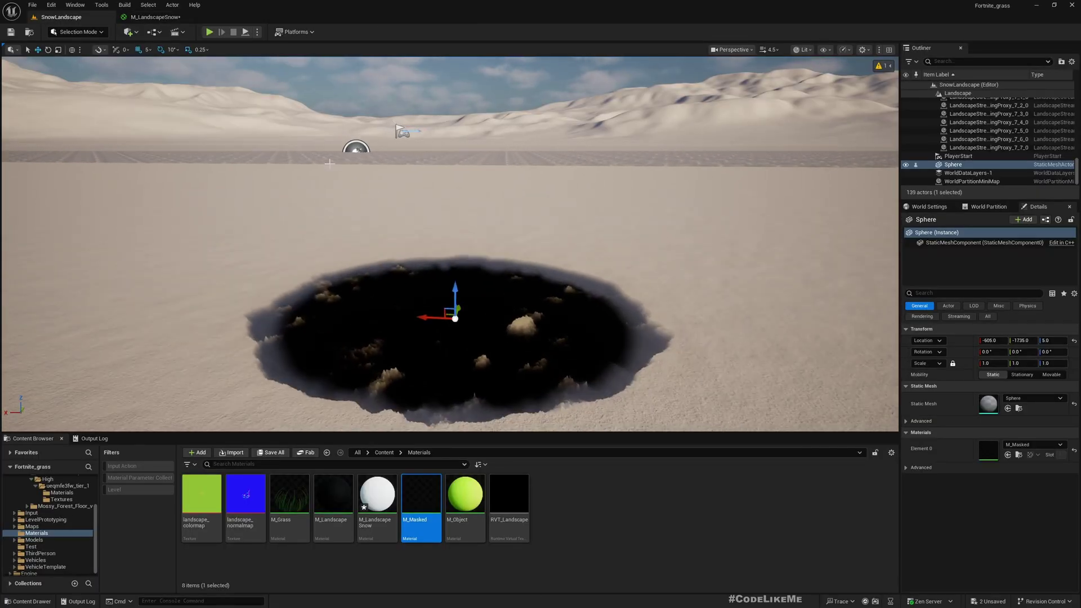
Reset the Clamp node's minimum to 0 in M_LandscapeSnow.
left_click(158, 17)
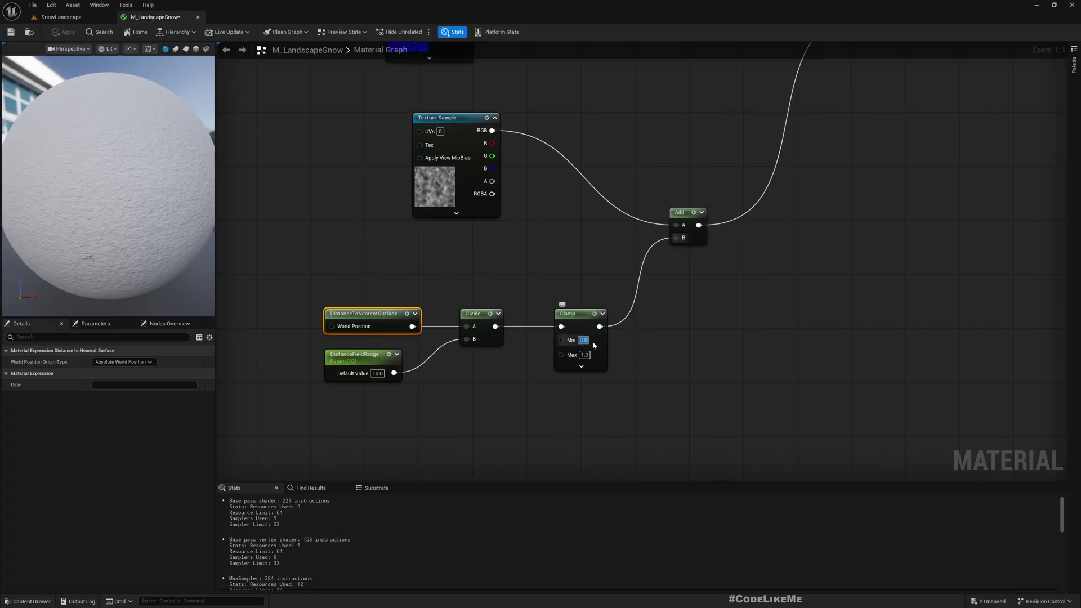
type("0")
key("Return")
Move the displacement Texture Sample node farther away from the Add node to make room between them.
right_click_drag(537, 208, 544, 265)
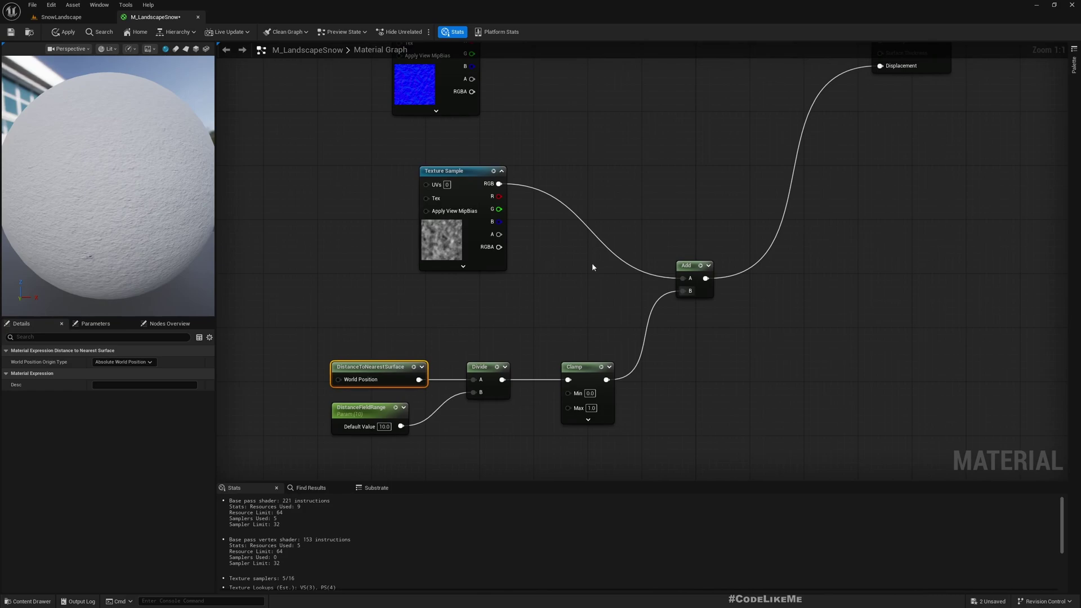
left_click_drag(470, 171, 434, 175)
left_click(571, 163)
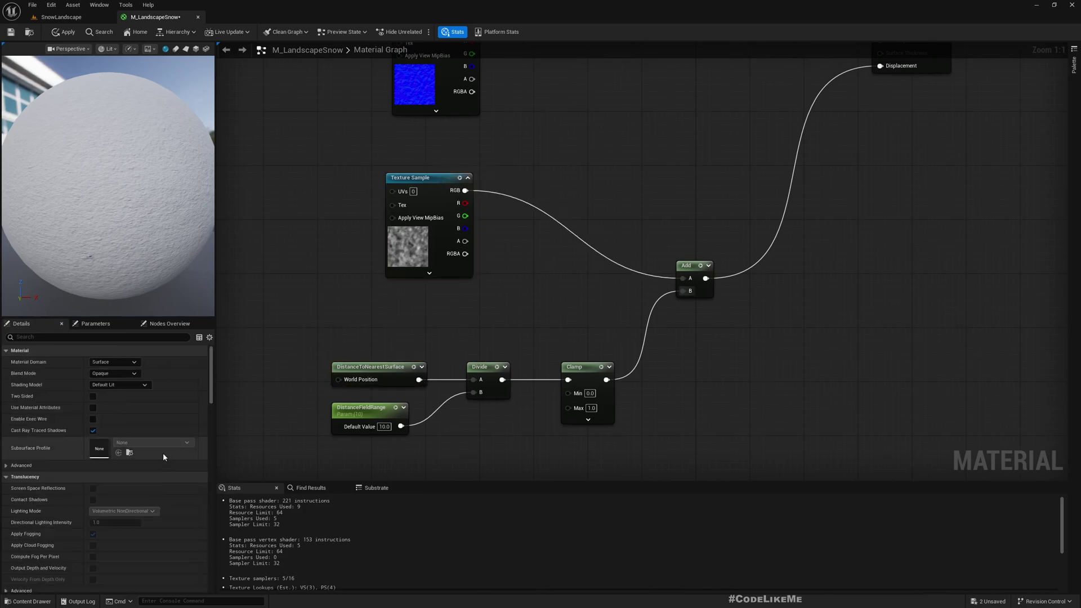
left_click(697, 266)
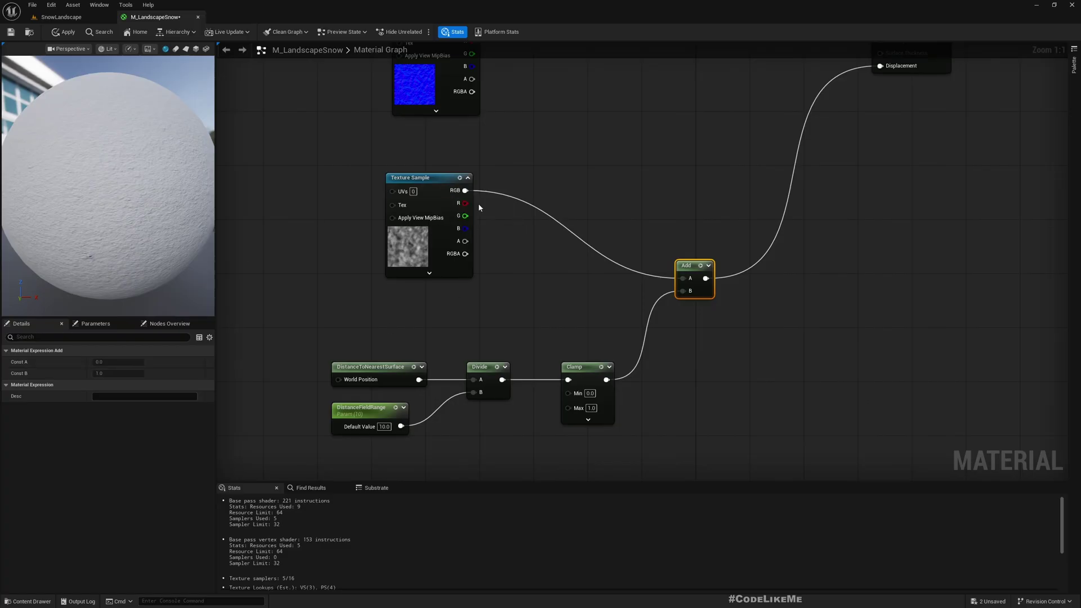
left_click(576, 313)
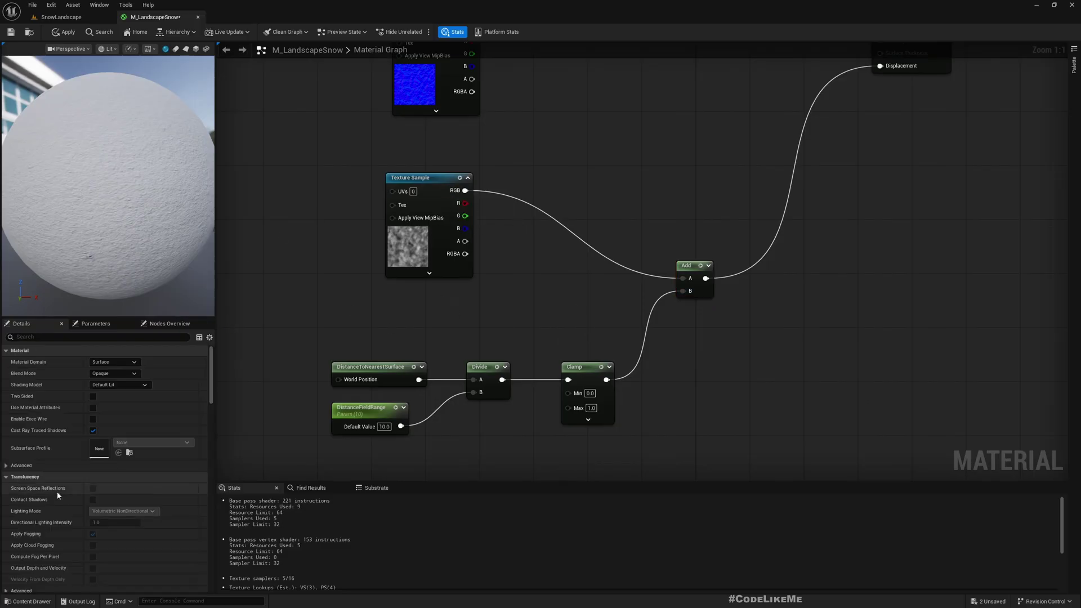
Filter the material's properties for Nanite, set the displacement magnitude to 0.4 and apply the material.
left_click(64, 336)
type("nan")
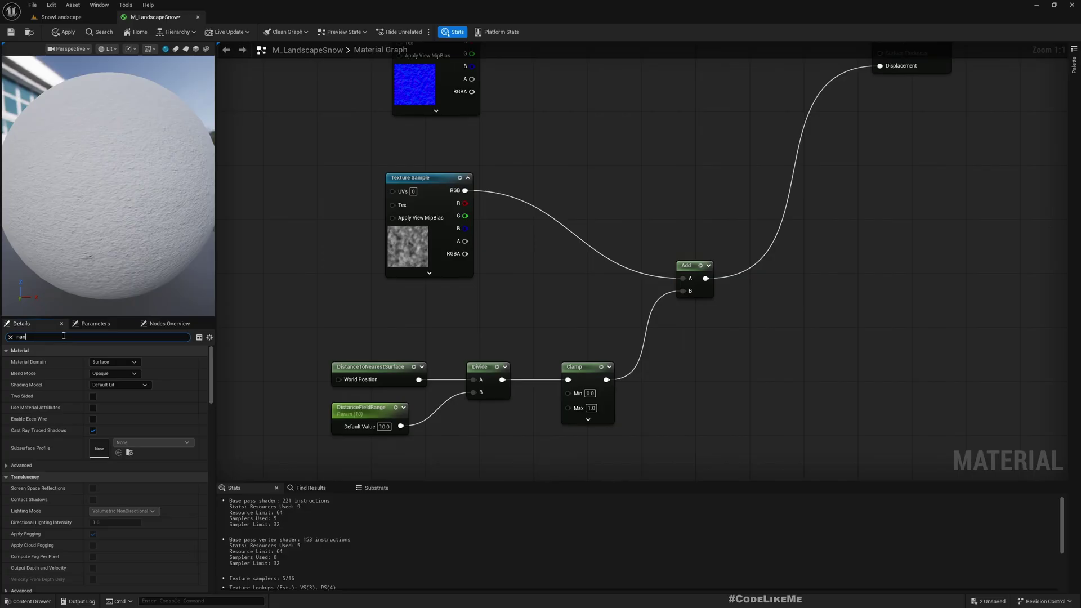
type("i")
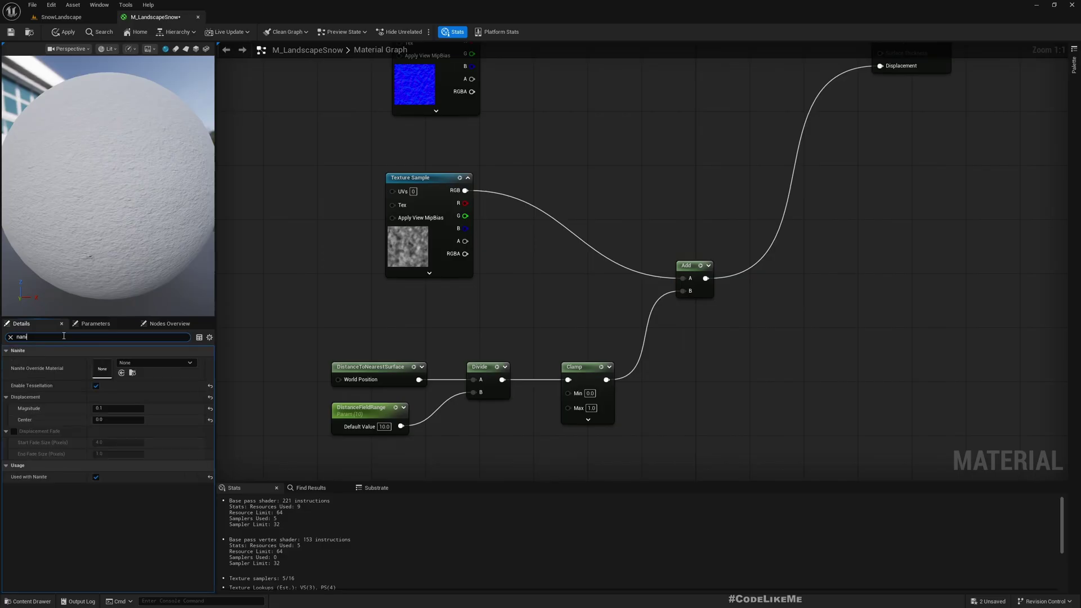
left_click(128, 409)
key("Return")
left_click(64, 32)
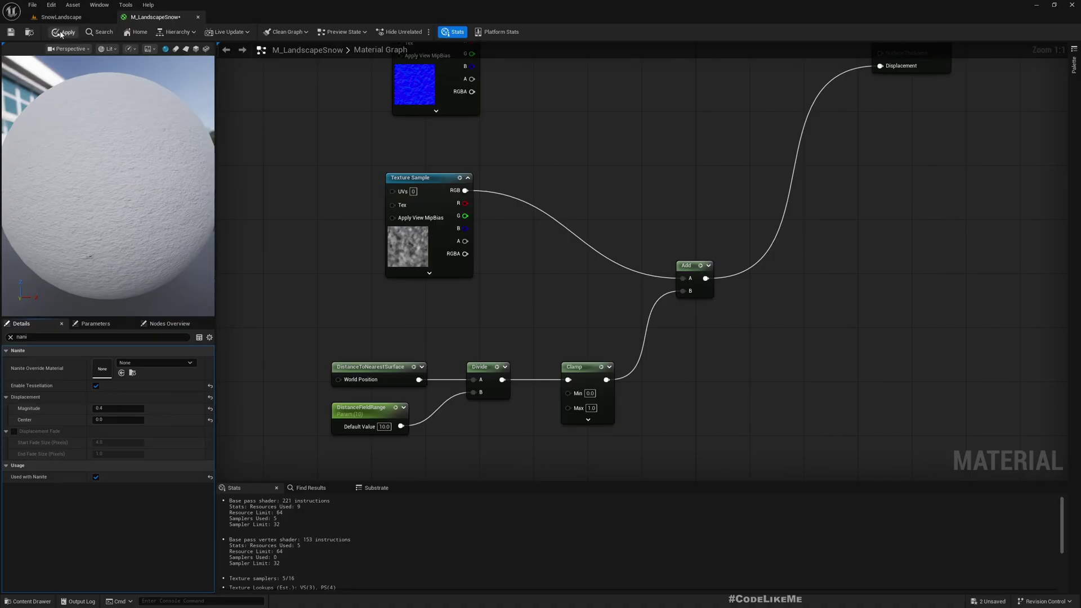
Return to the SnowLandscape level and examine the snow displacement around the sphere.
left_click(51, 18)
right_click_drag(270, 135, 211, 135)
key("w")
key("s")
right_click_drag(504, 233, 533, 234)
key("d")
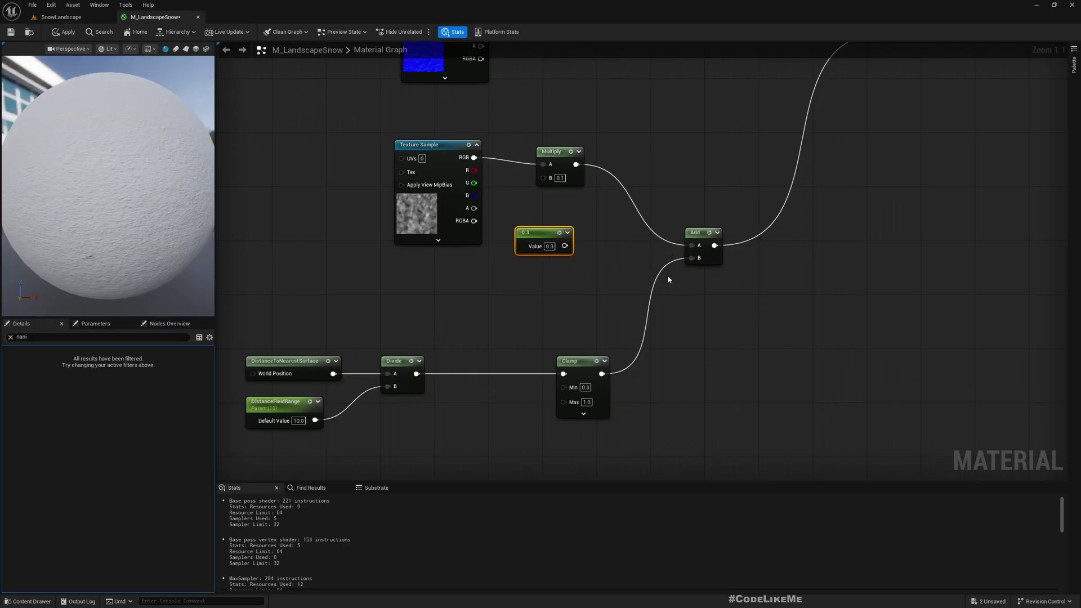
Delete the unconnected 0.3 constant and straighten the connection between the Texture Sample and Multiply nodes.
key("Delete")
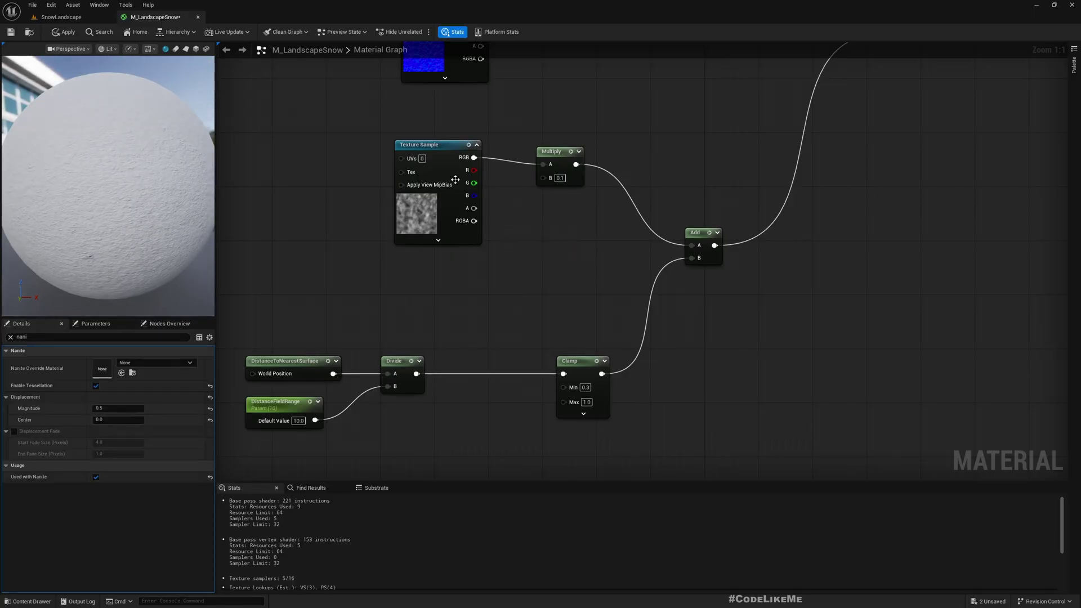
left_click_drag(428, 120, 598, 203)
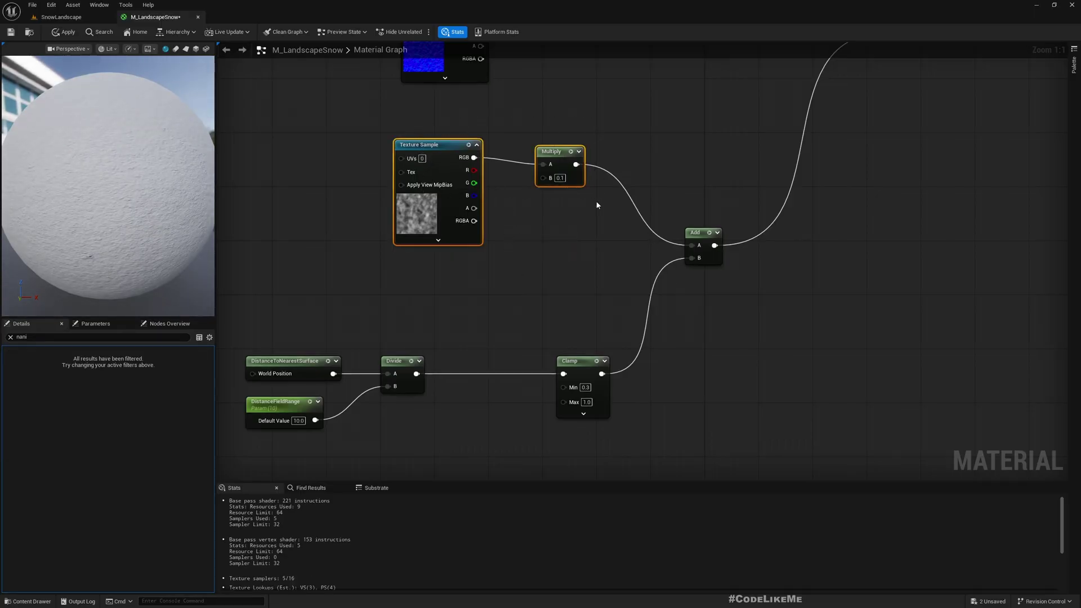
key("q")
Break the link from the Multiply node to the Add node's A input.
left_click_drag(693, 244, 635, 244)
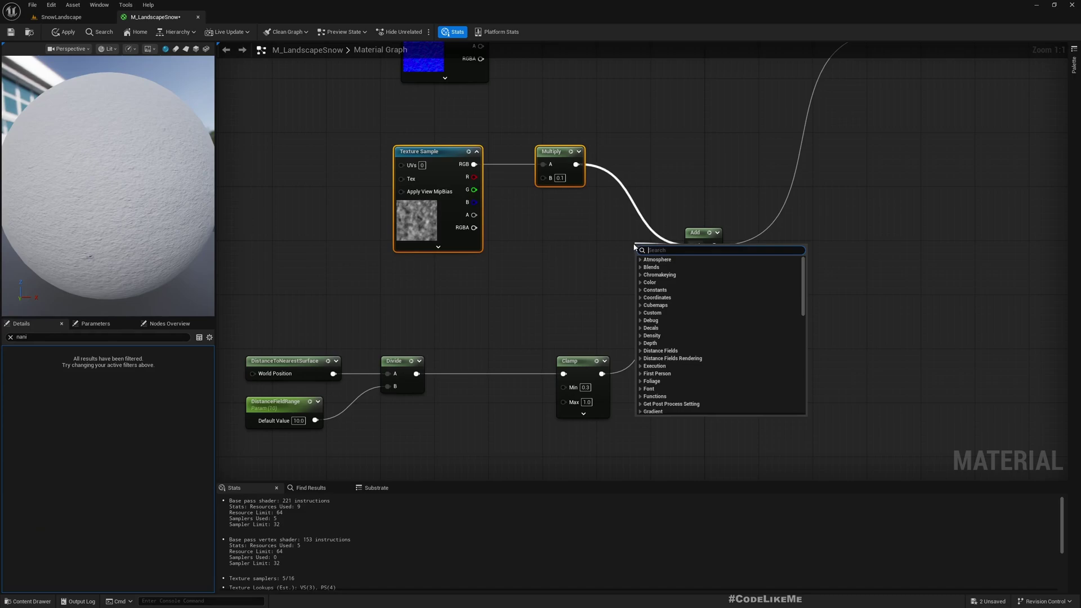
left_click(607, 246)
right_click(691, 245)
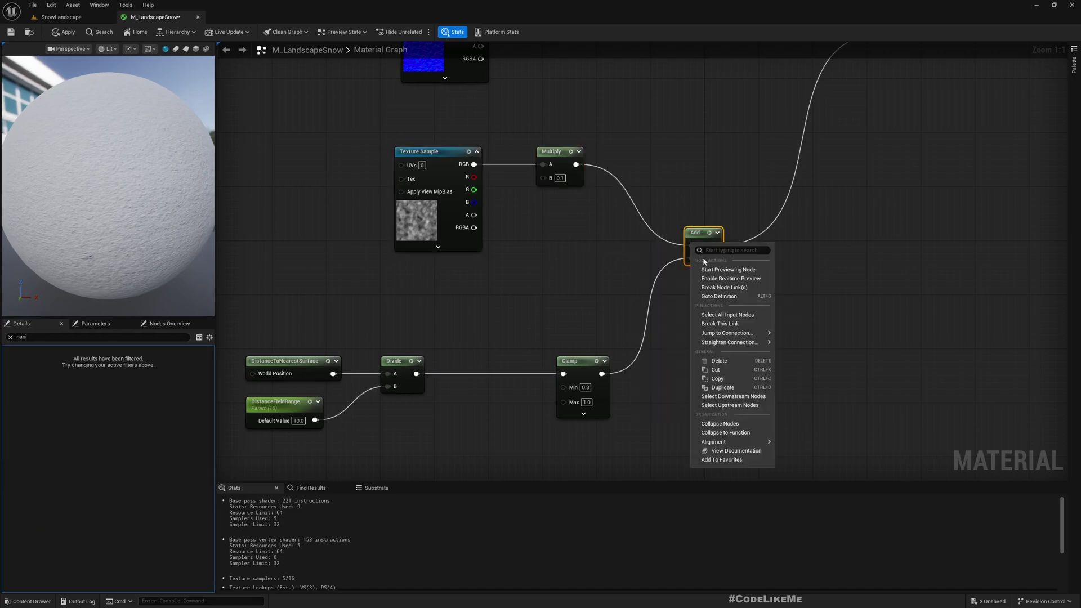
left_click(720, 324)
left_click_drag(690, 246, 596, 243)
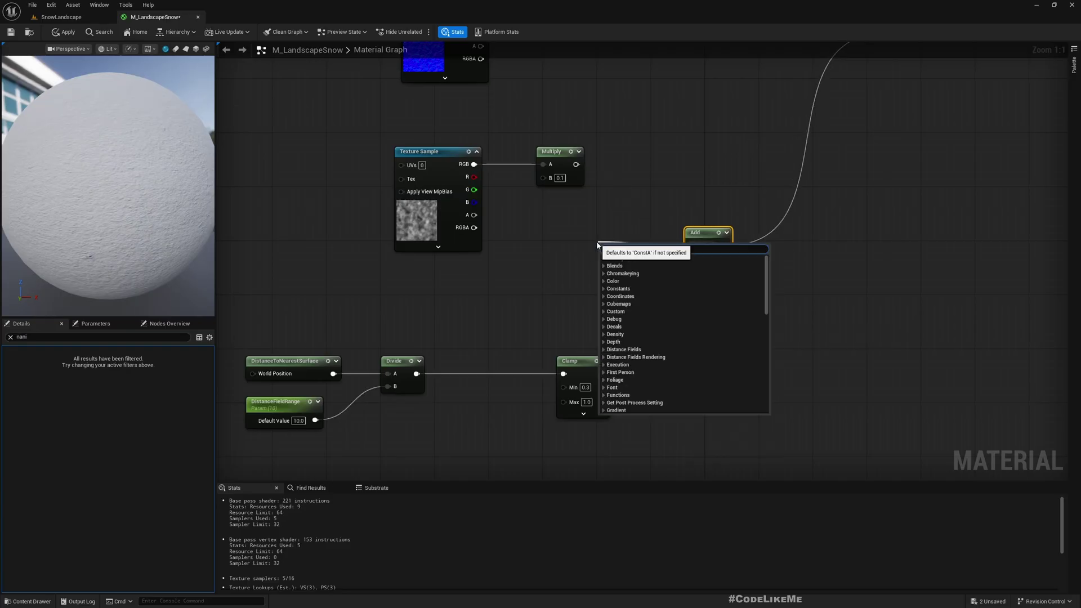
type("mult")
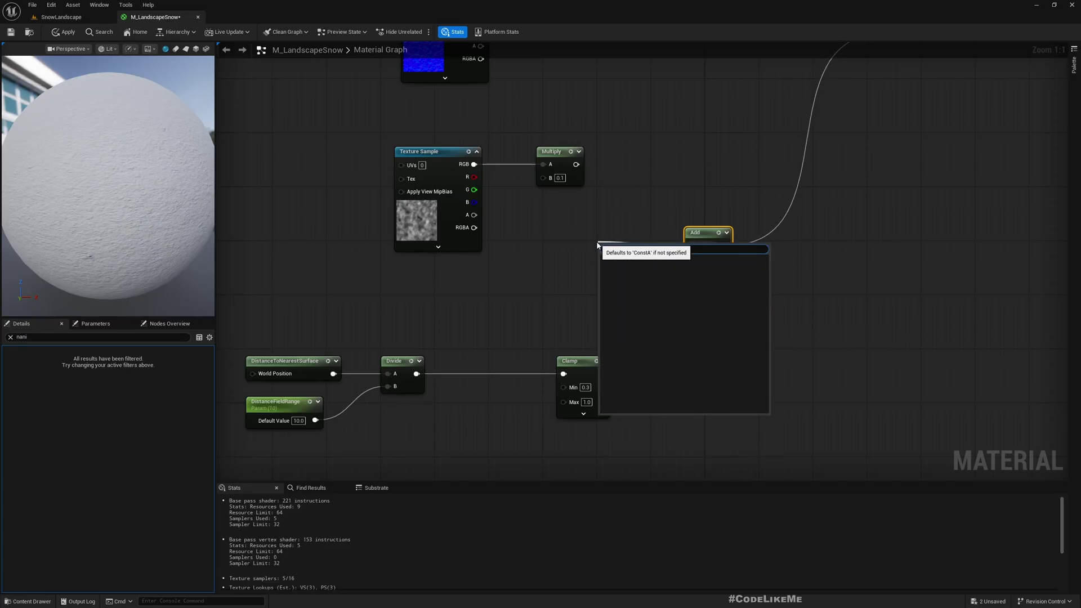
left_click(676, 246)
Promote the Add node's A input to a parameter named Displacement and place it clear of the Add node.
right_click(691, 246)
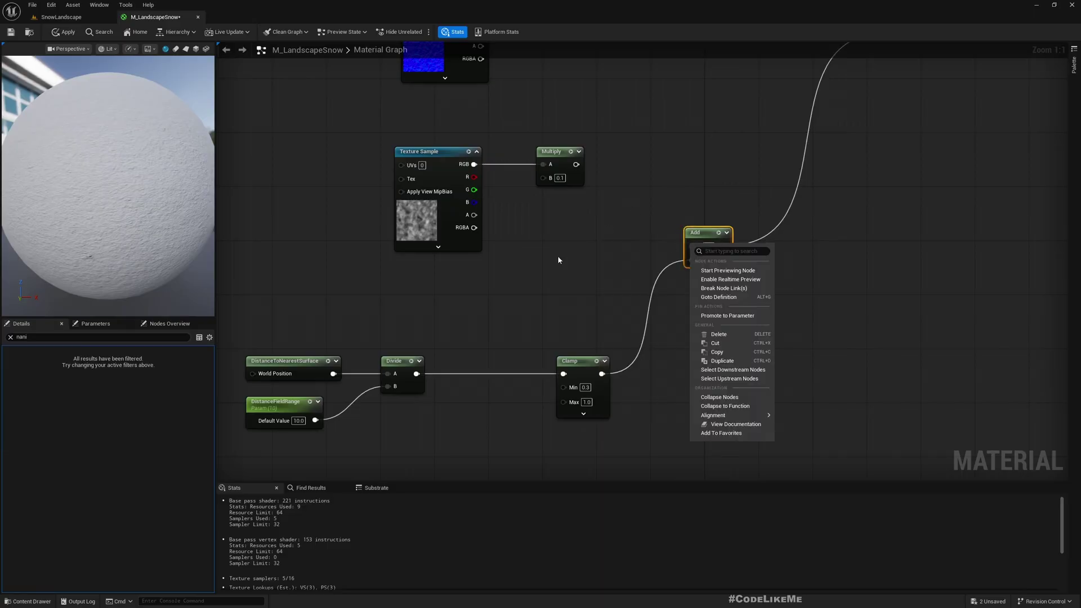
left_click(726, 316)
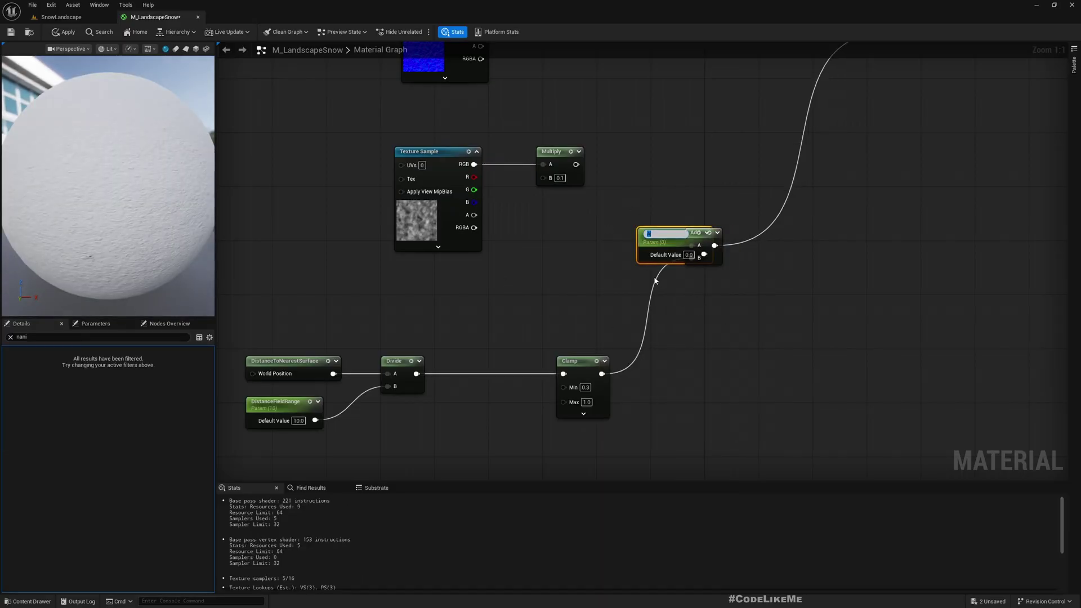
left_click_drag(661, 243, 567, 250)
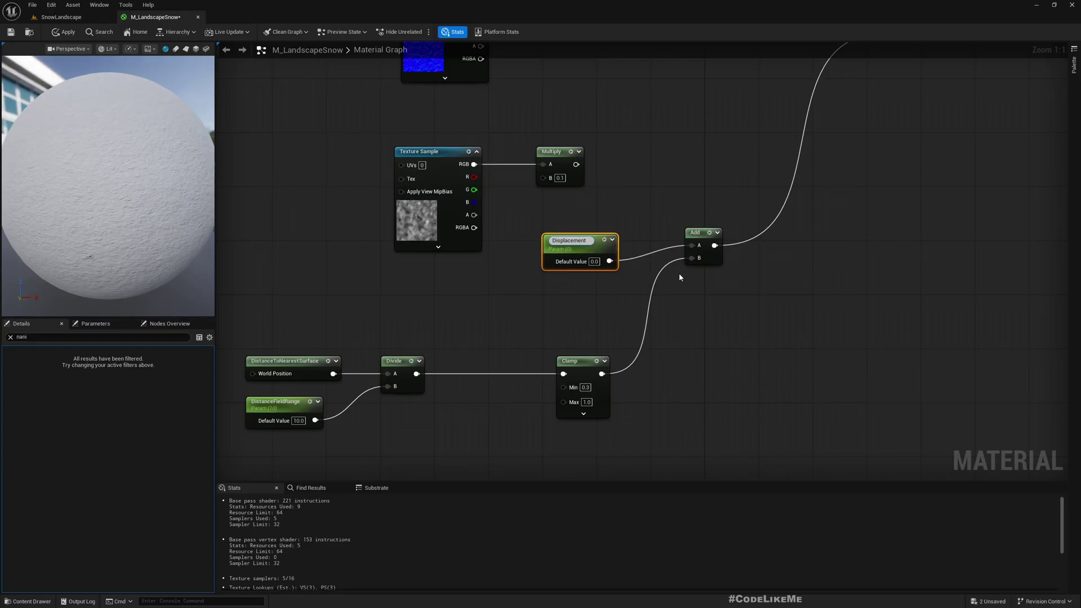
key("Return")
Set the Displacement parameter's default value to 0.3 and apply the material.
left_click(595, 259)
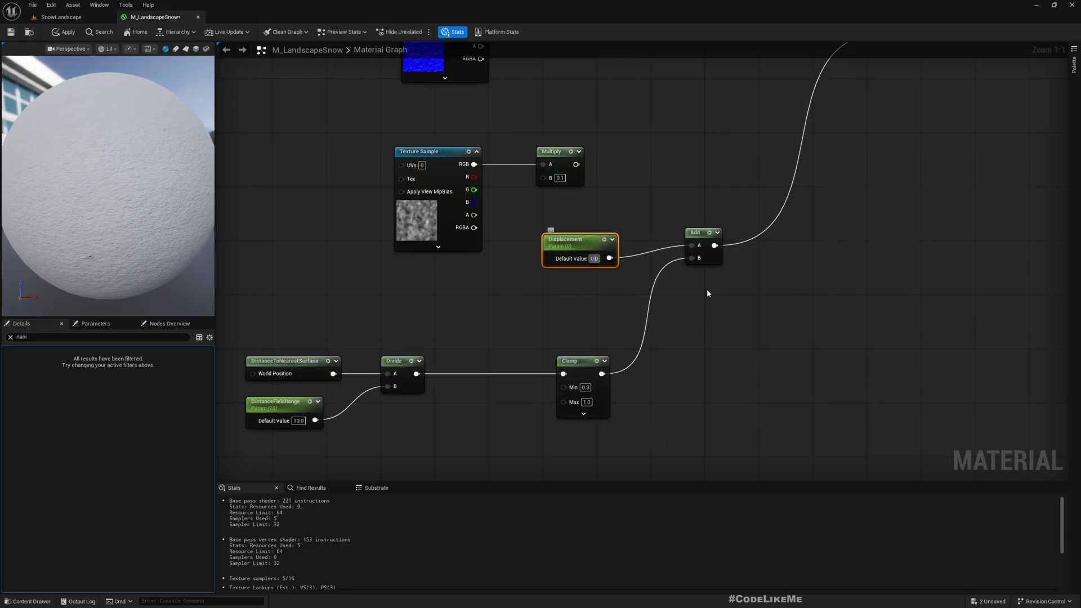
type("0.3")
key("Return")
left_click(62, 32)
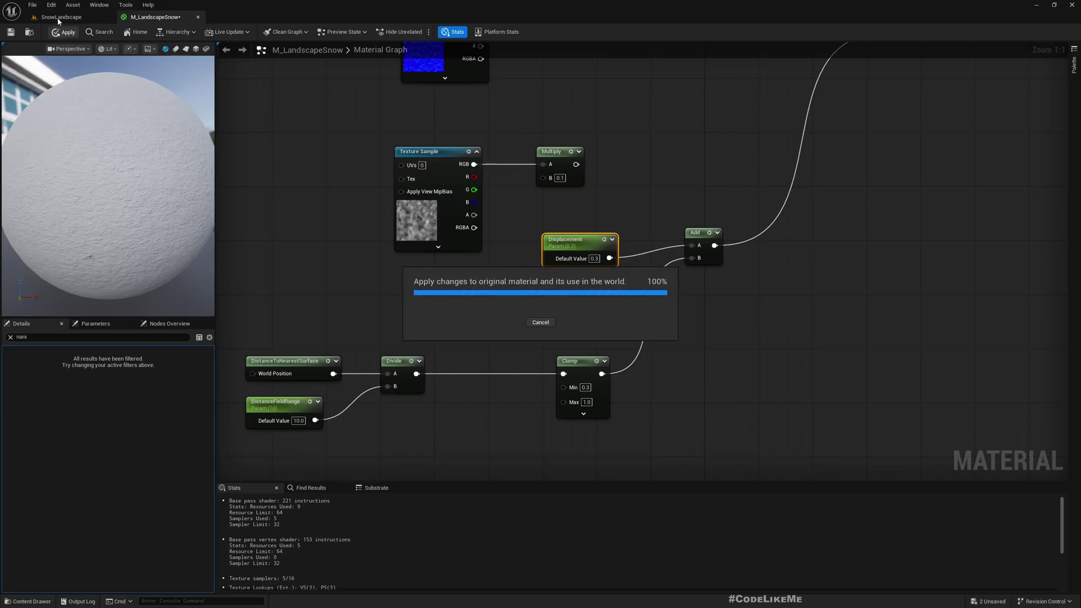
Play the SnowLandscape level and jump and run the character through the snow to test the displacement.
left_click(72, 18)
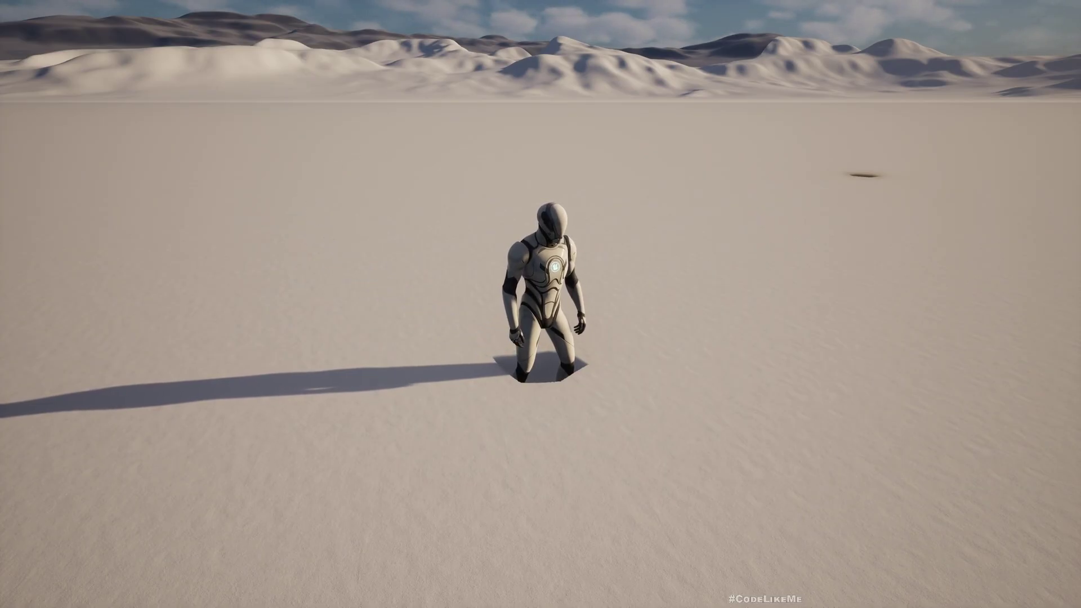
key("space")
key("w")
key("a")
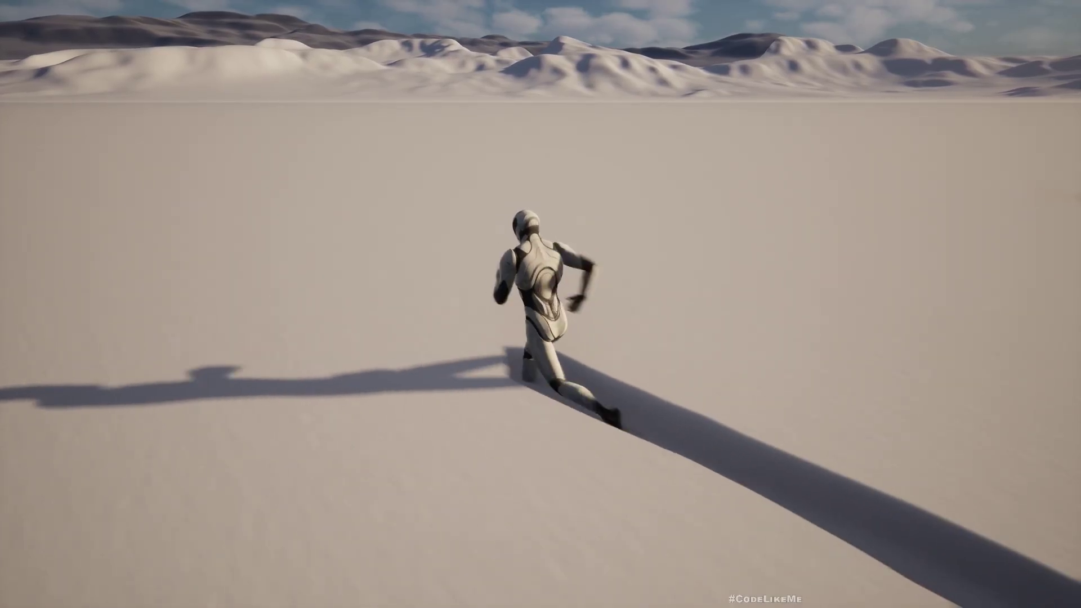
Stop the session, replay the level in the viewport from a new view to check the character's snow trail, and stop again.
key("Escape")
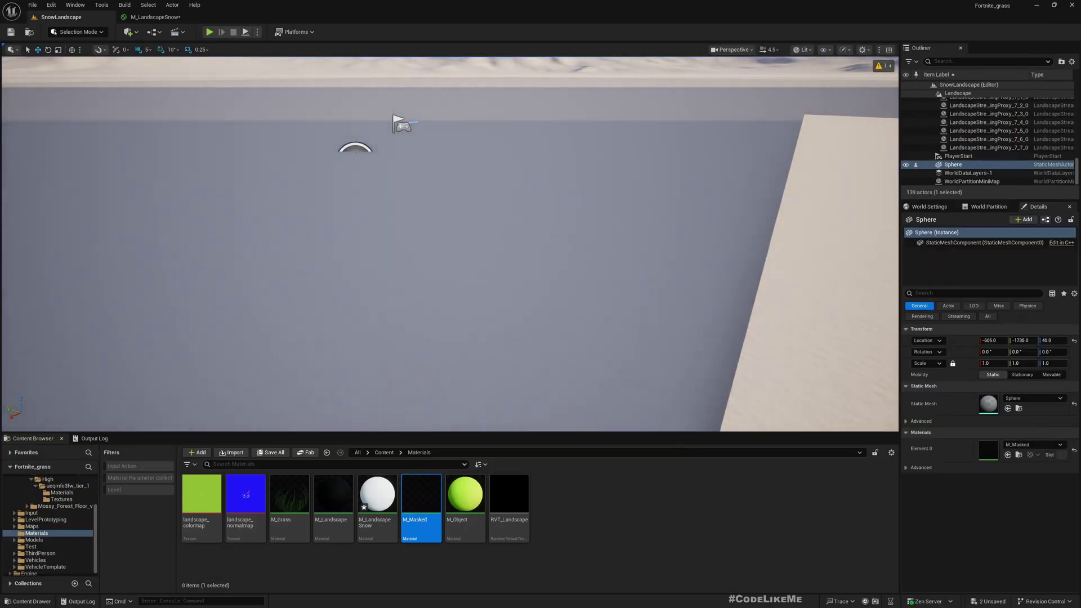
right_click_drag(336, 229, 439, 223)
key("alt+p")
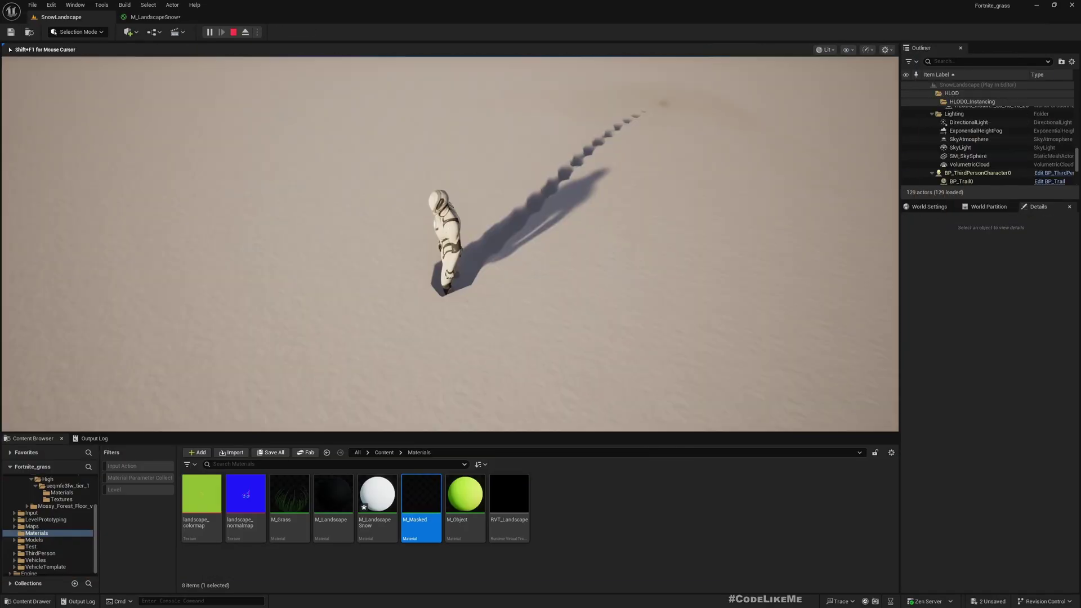
key("Escape")
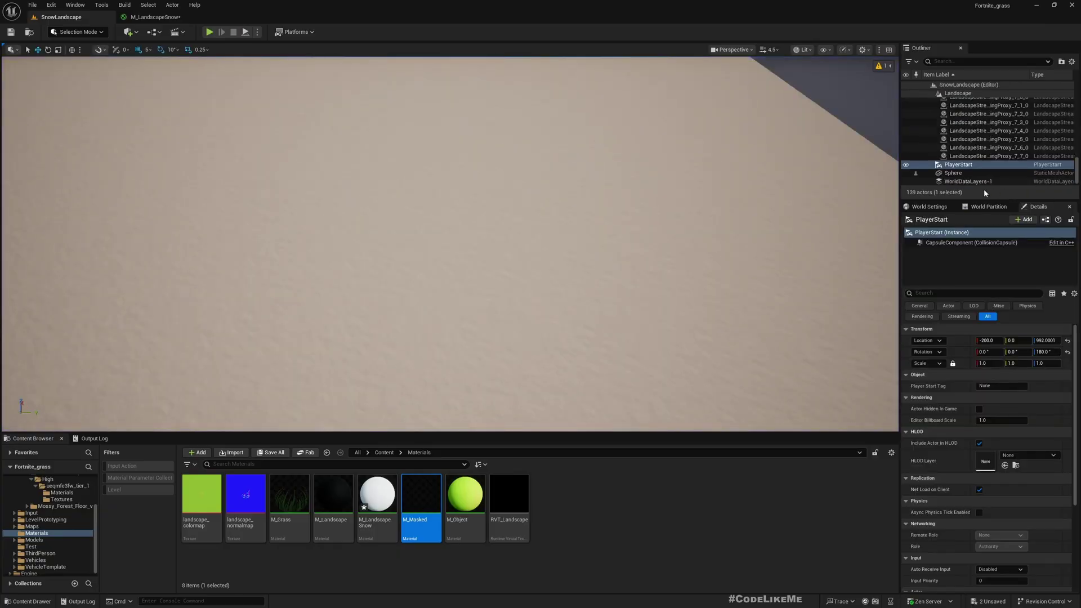
Open the default pawn blueprint BP_ThirdPersonCharacter, select its BP_Trail component and locate the child actor class among the project assets.
left_click(928, 206)
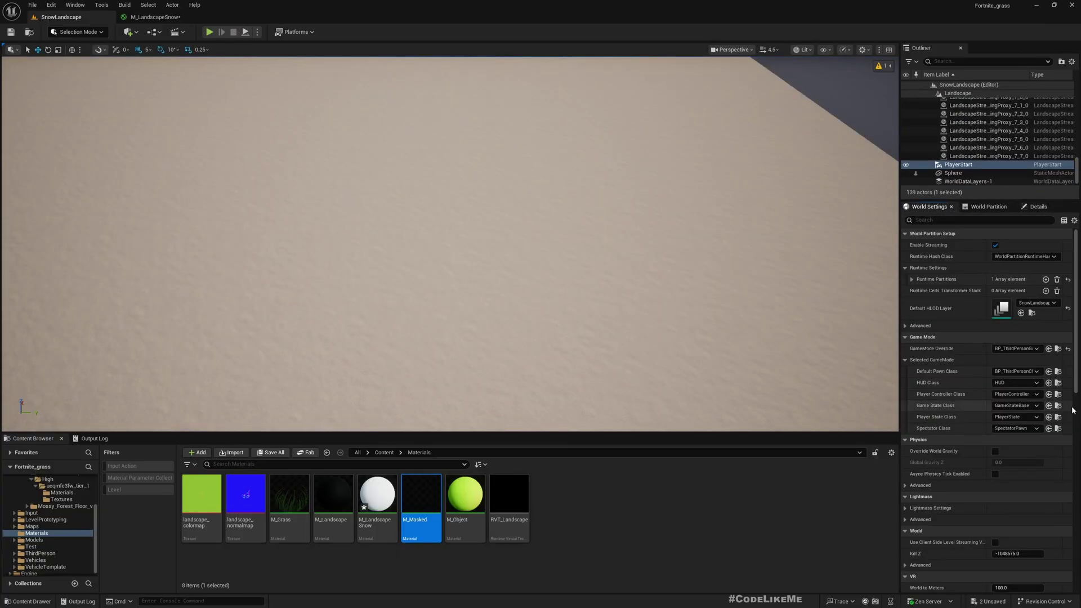
left_click(1058, 373)
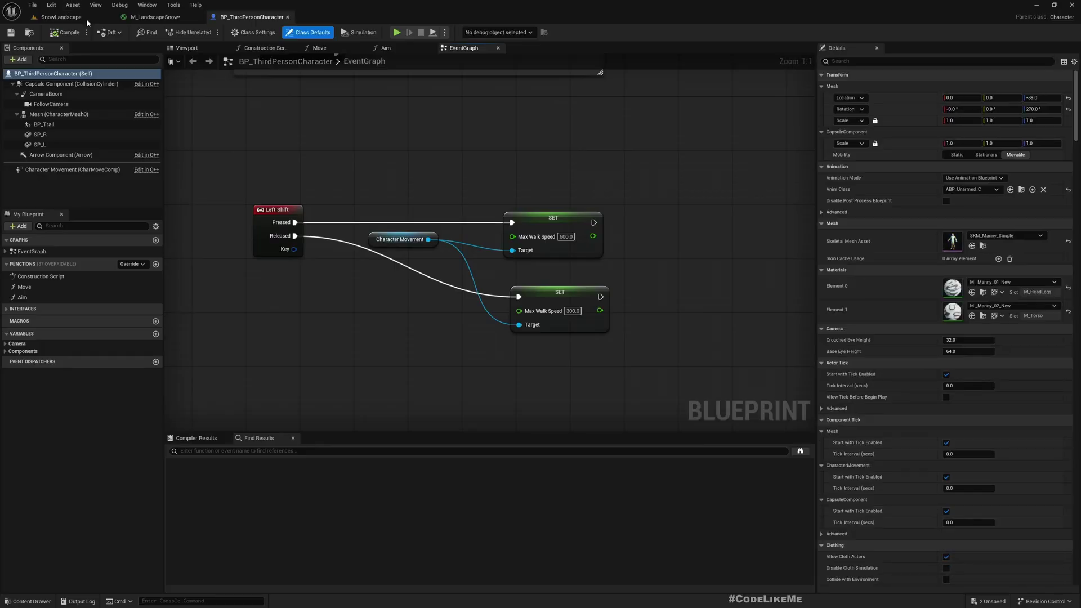
left_click(44, 124)
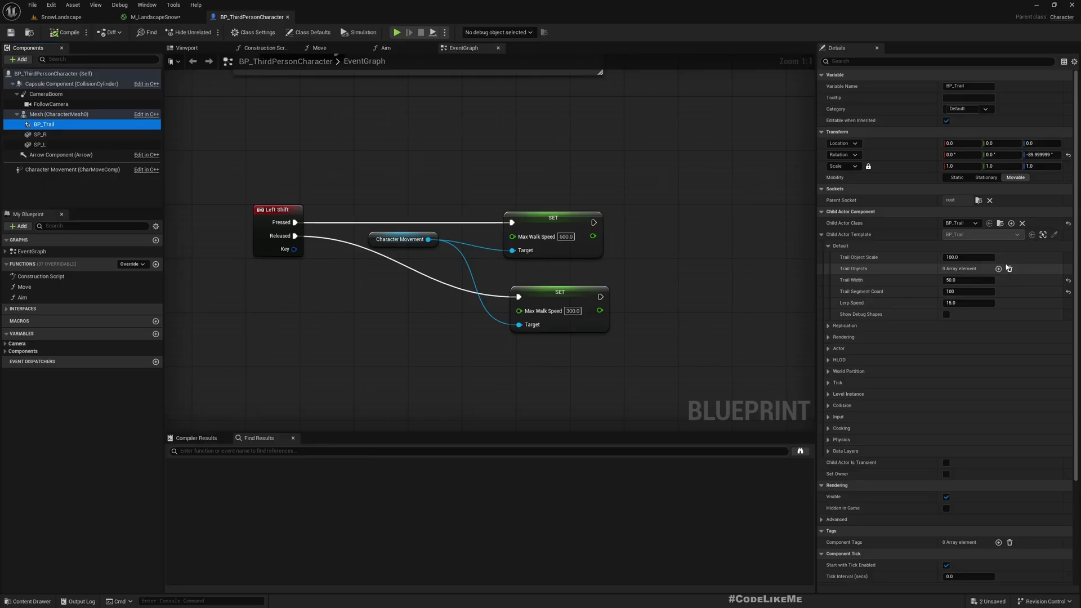
left_click(1000, 223)
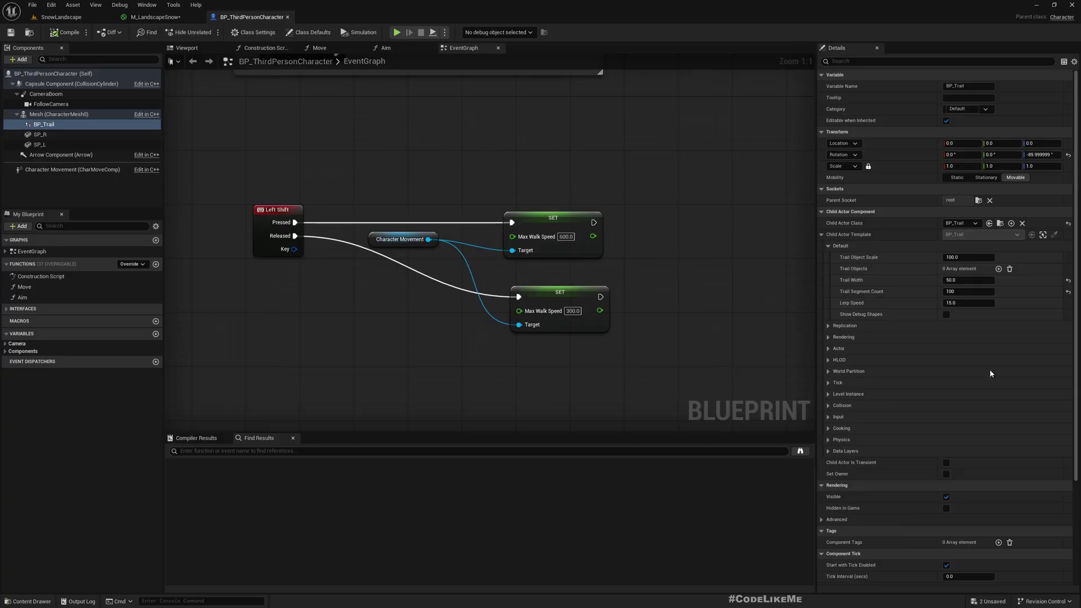
Set the BP_Trail component's Trail Segment Count to 200.
left_click(970, 292)
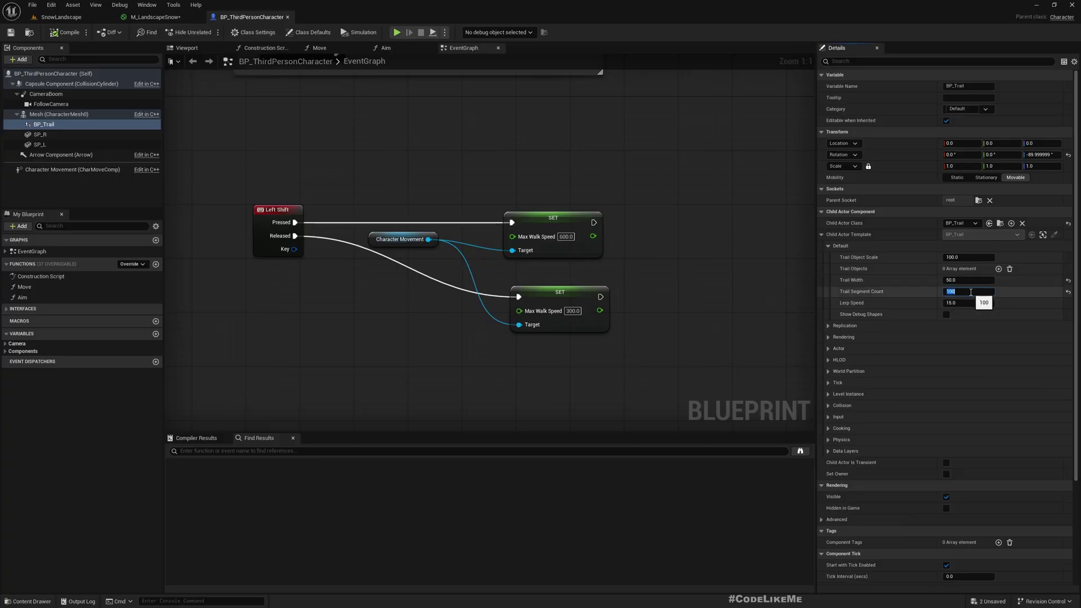
type("200")
key("Tab")
Play the SnowLandscape level full screen and run the character in several directions to test the trail it leaves in the snow.
left_click(61, 17)
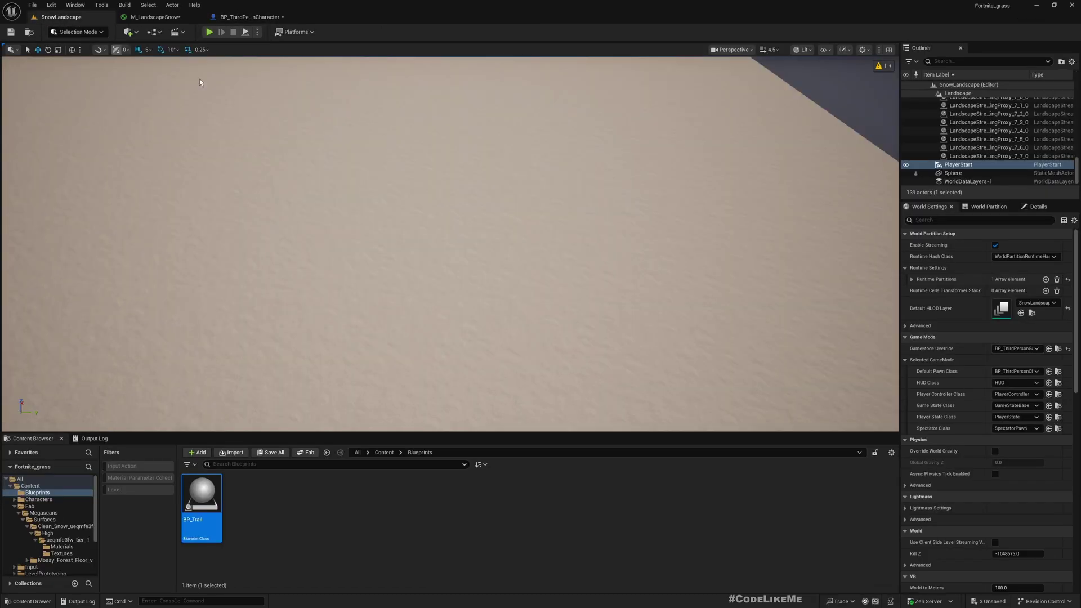
key("F11")
key("alt+p")
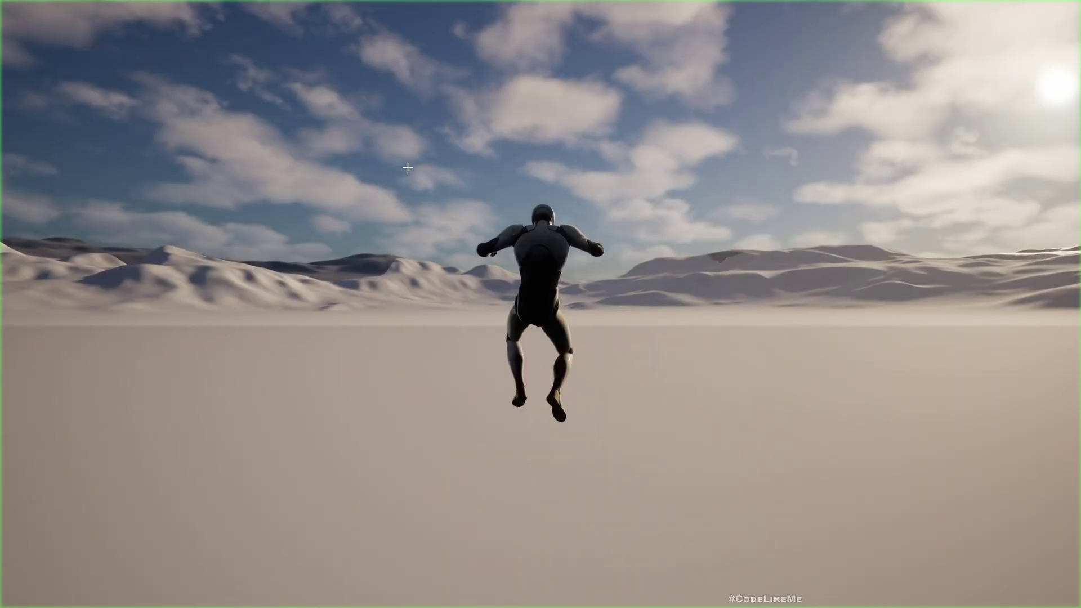
left_click(408, 168)
key("d")
key("s")
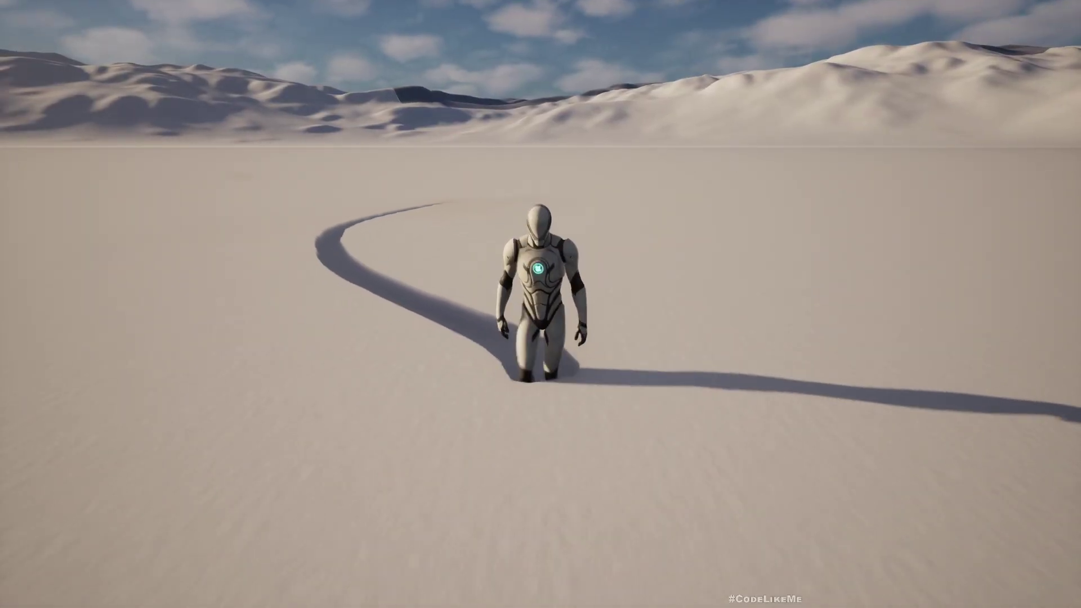
key("d")
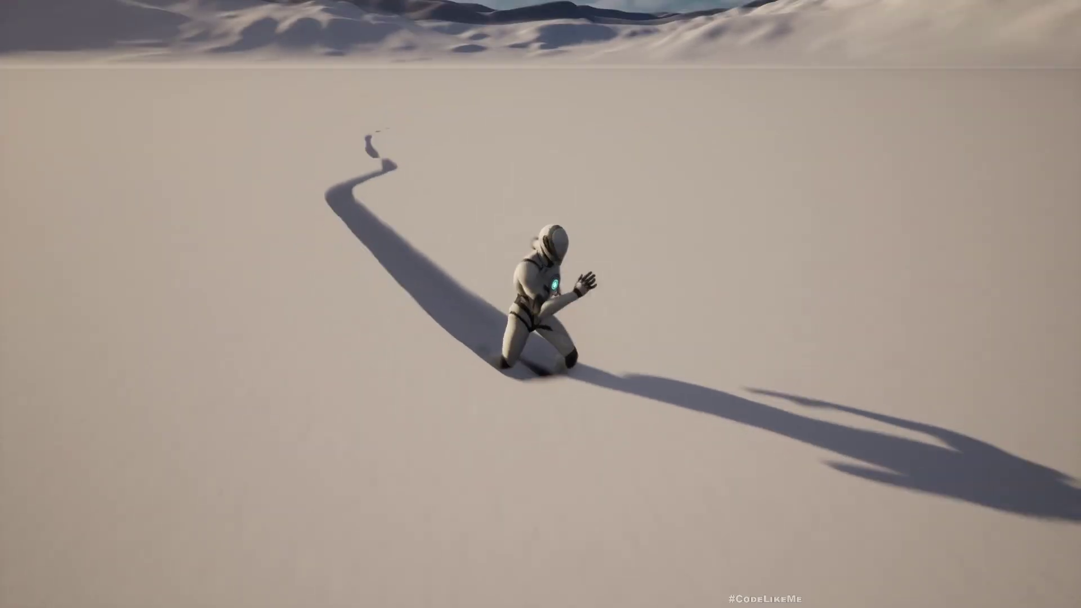
key("a")
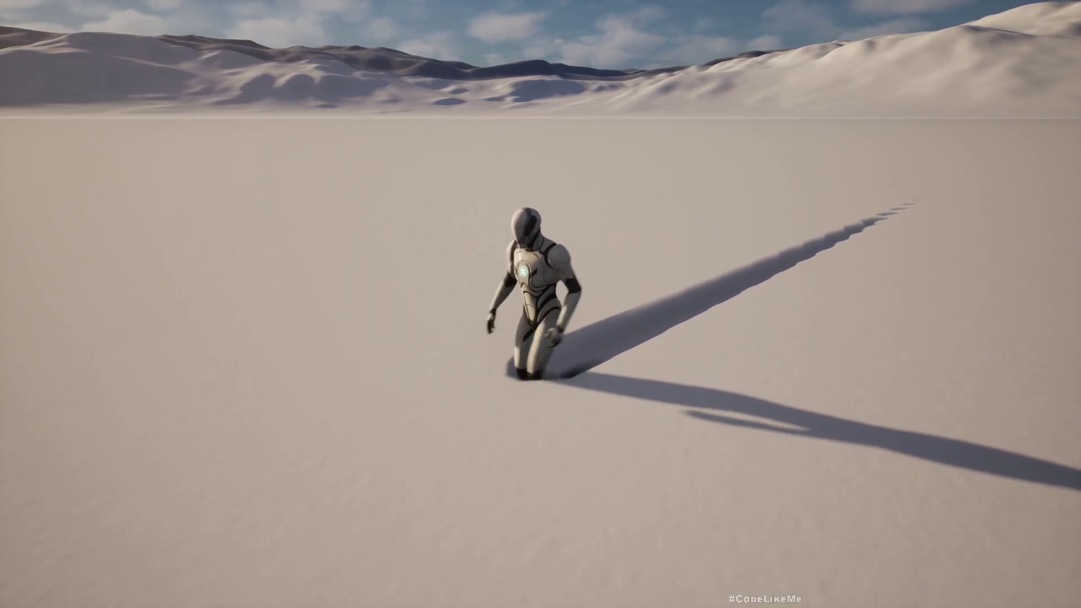
key("d")
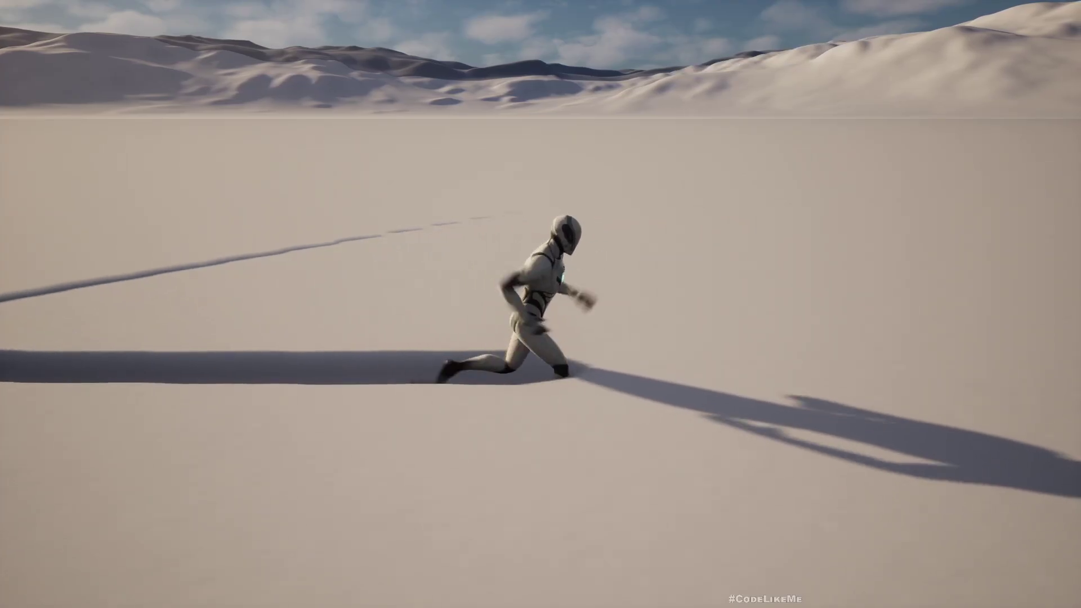
key("w")
key("a")
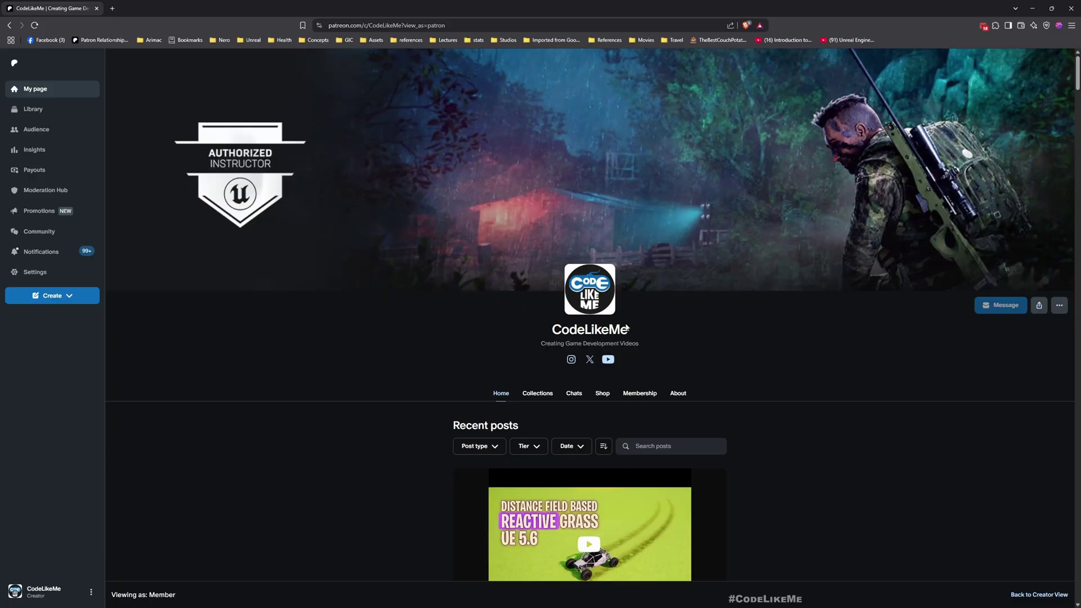
Switch to the web browser and look through the recent posts on the CodeLikeMe Patreon page.
scroll(340, 329, "down", 2)
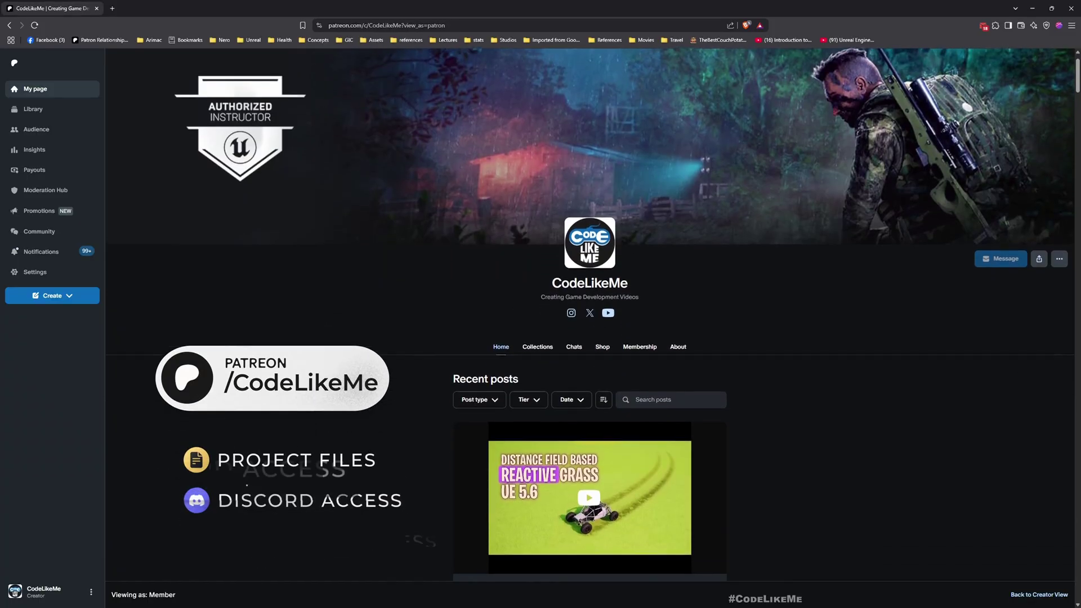
scroll(590, 315, "down", 3)
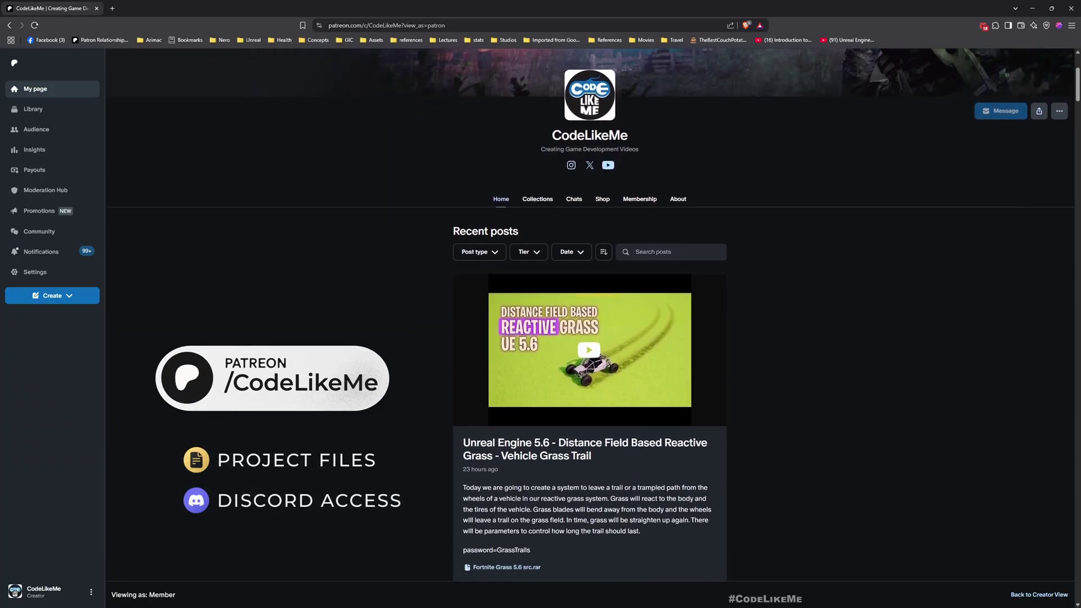
scroll(589, 316, "down", 10)
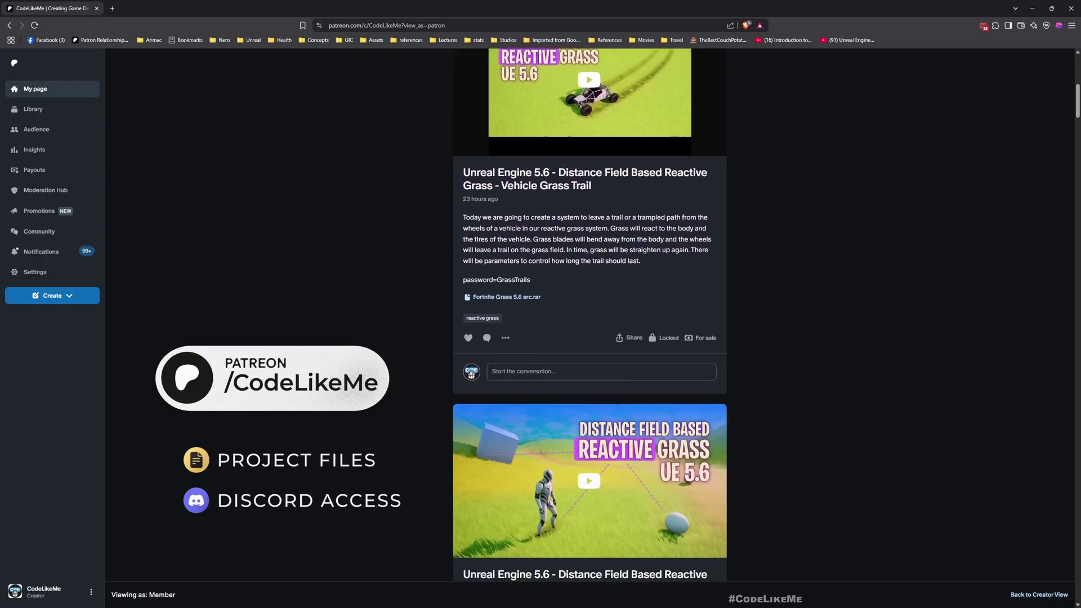
scroll(589, 315, "down", 6)
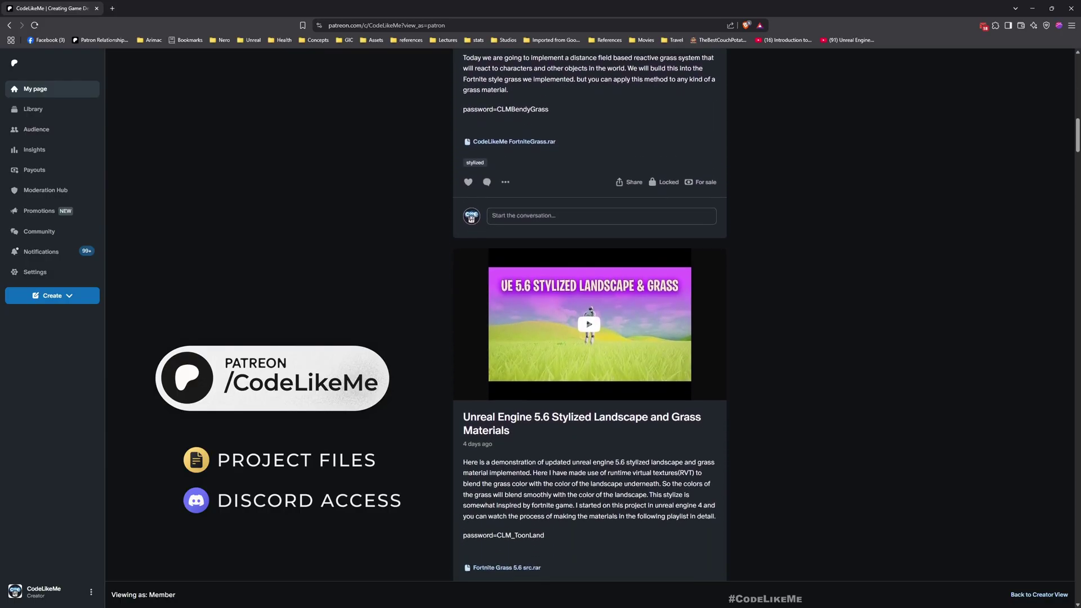
scroll(589, 315, "down", 6)
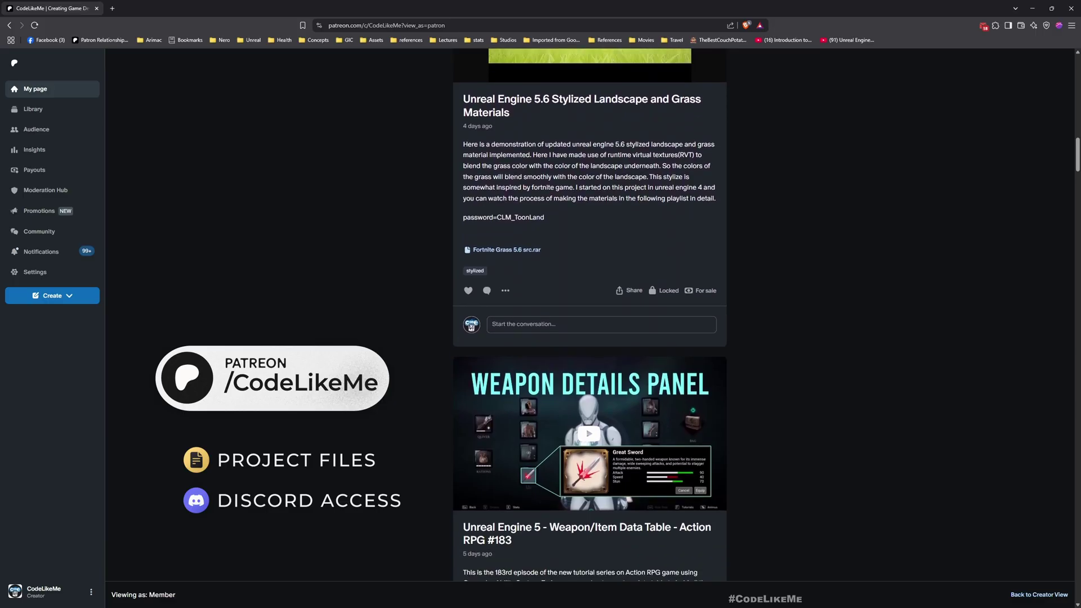
scroll(590, 315, "down", 6)
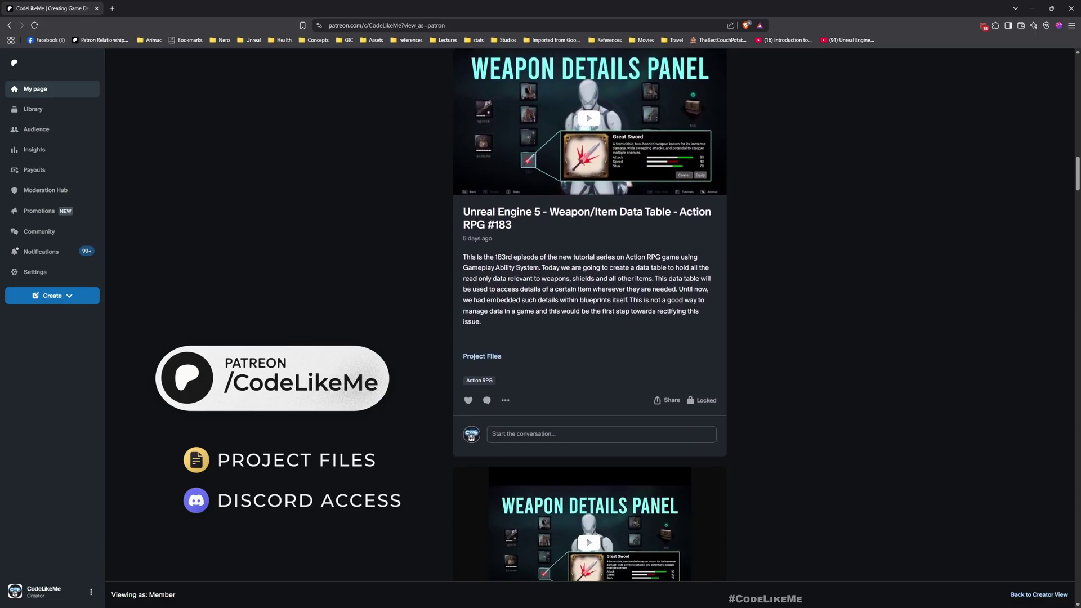
scroll(590, 315, "down", 6)
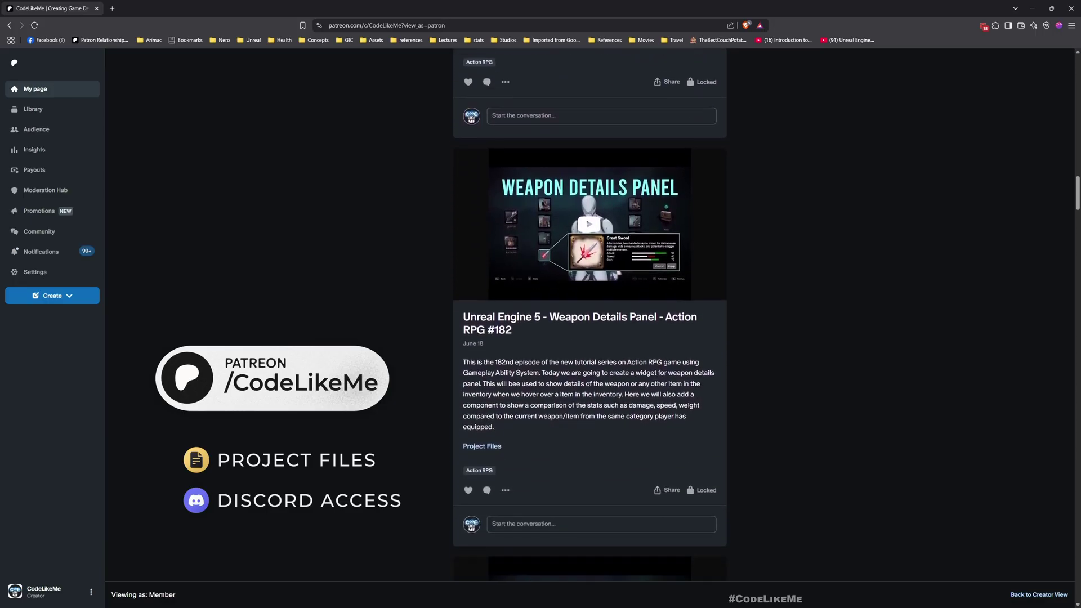
scroll(589, 315, "down", 6)
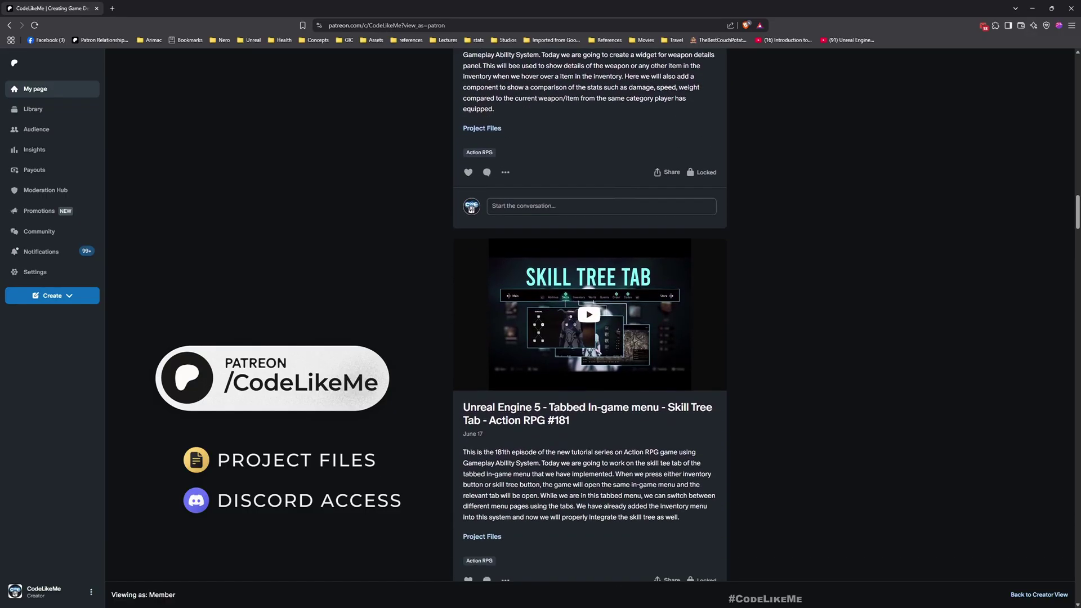
scroll(590, 315, "down", 6)
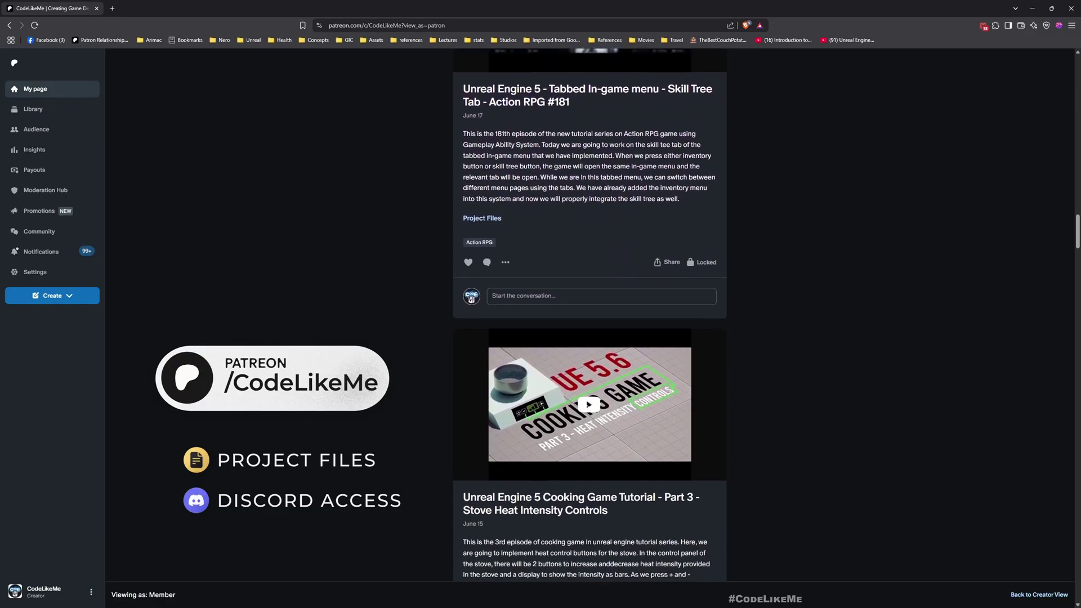
scroll(589, 315, "down", 6)
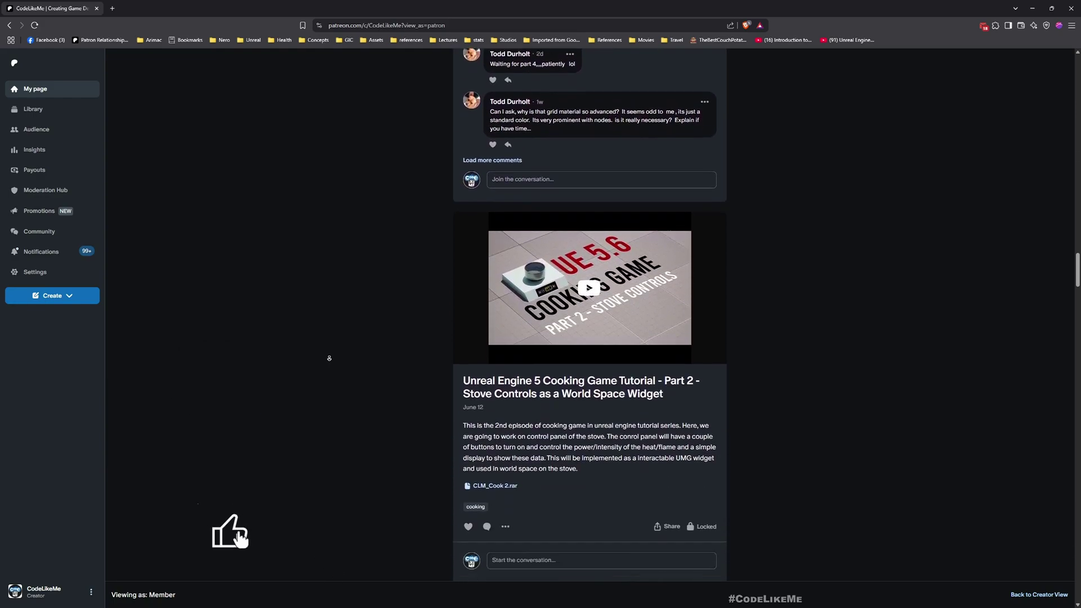
scroll(329, 358, "down", 6)
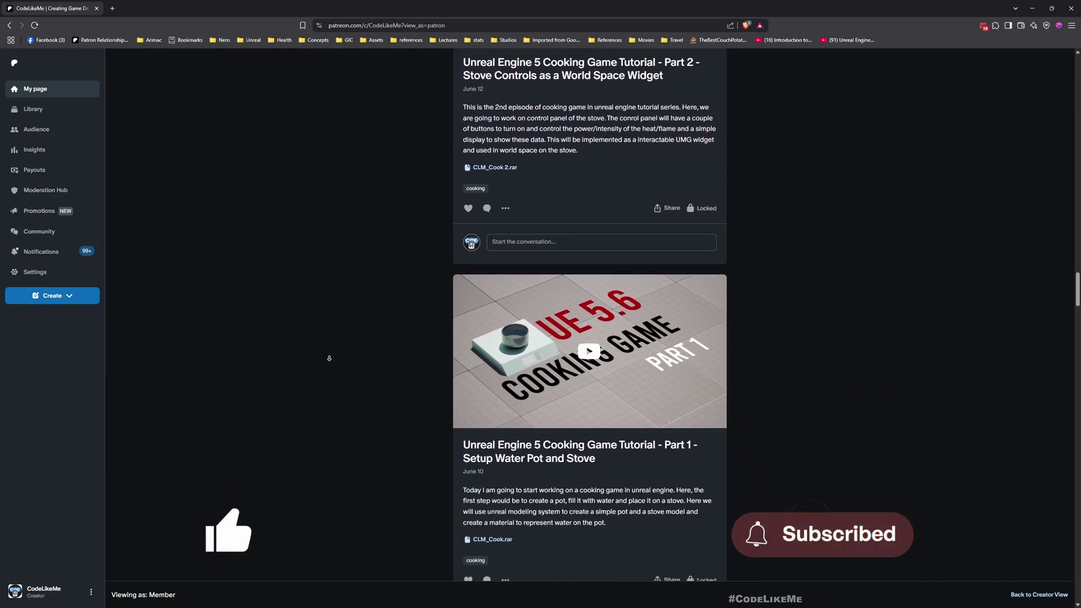
scroll(329, 358, "down", 2)
scroll(329, 358, "down", 2)
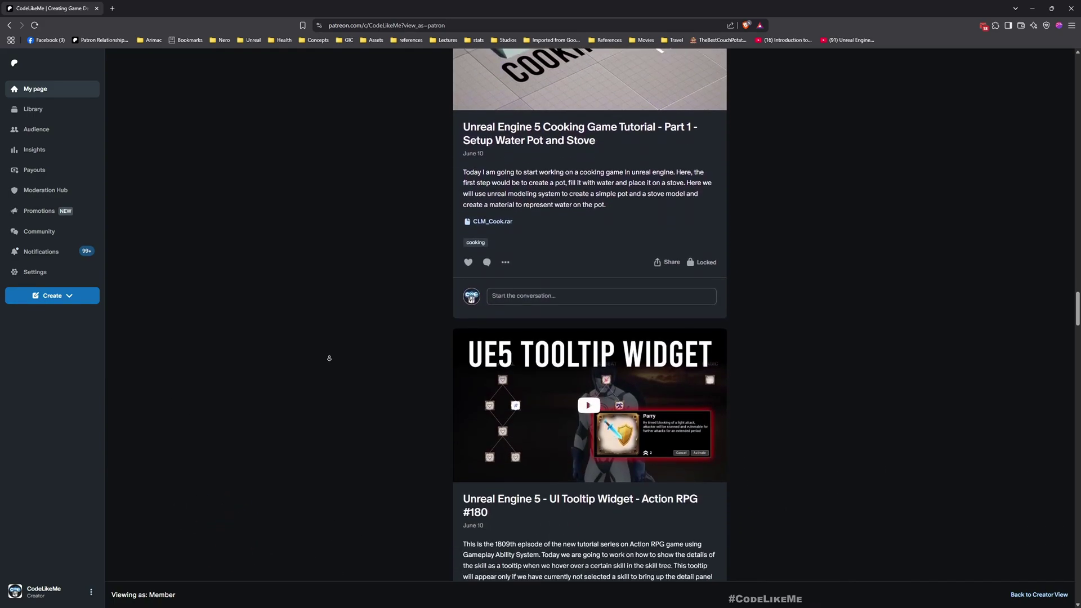